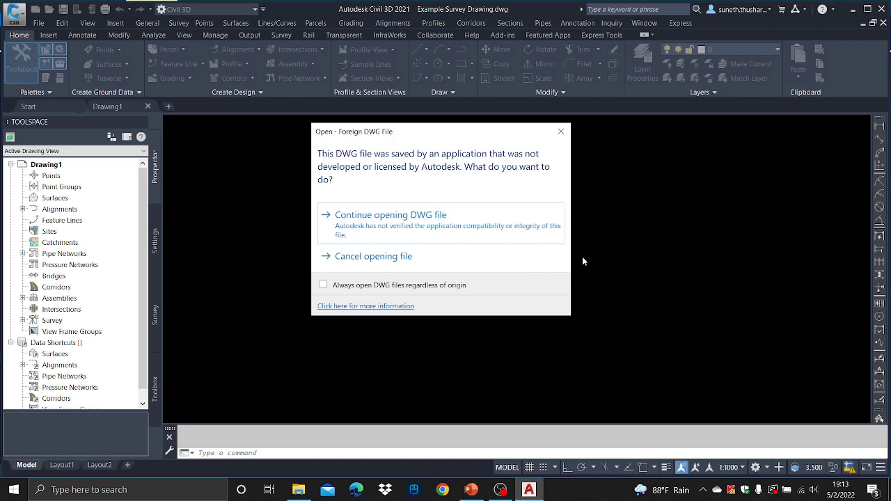
- Continue opening the foreign DWG file Example Survey Drawing
left_click(413, 225)
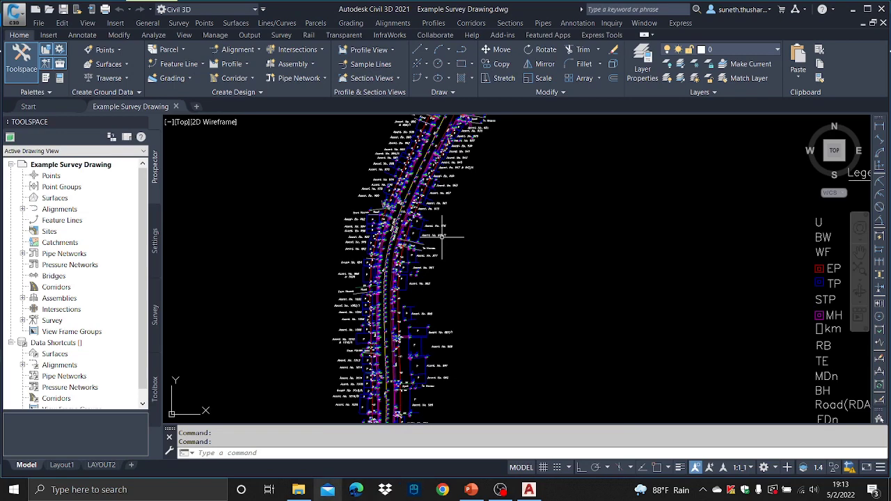
left_click(569, 175)
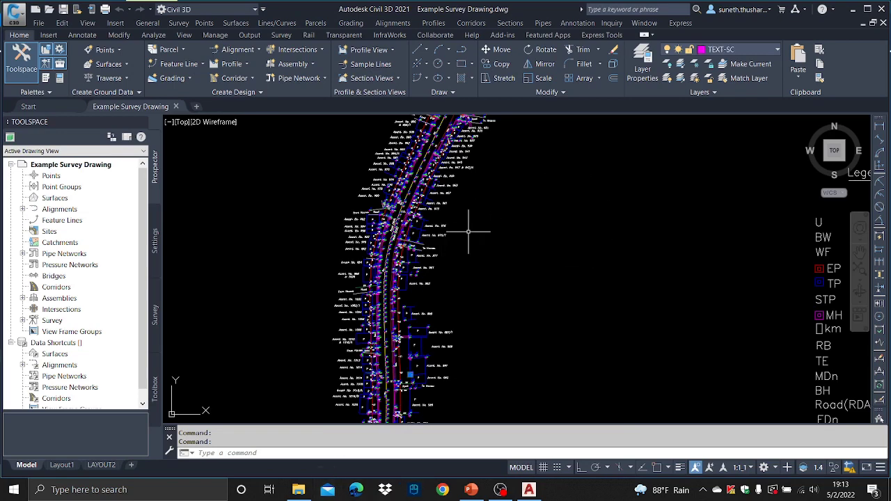
- Examine the number, elevation and code labels of survey points 1951 and 1952 along the road edge
scroll(438, 267, "up", 5)
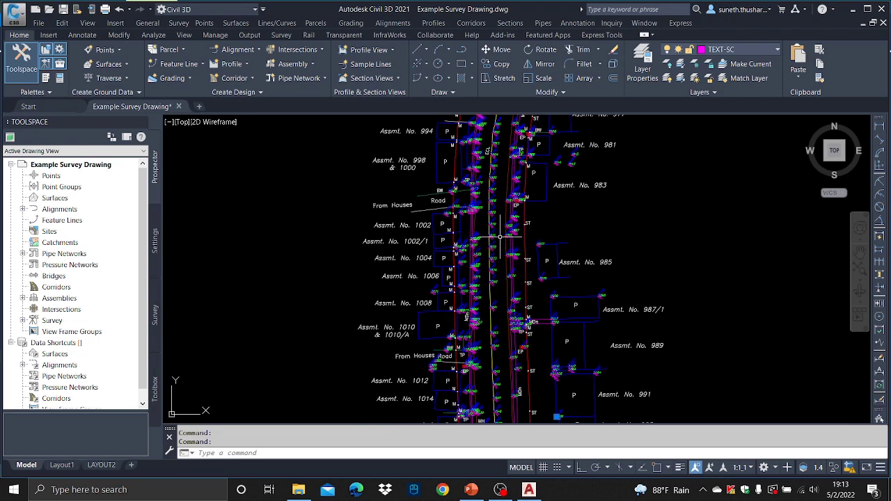
scroll(516, 229, "up", 4)
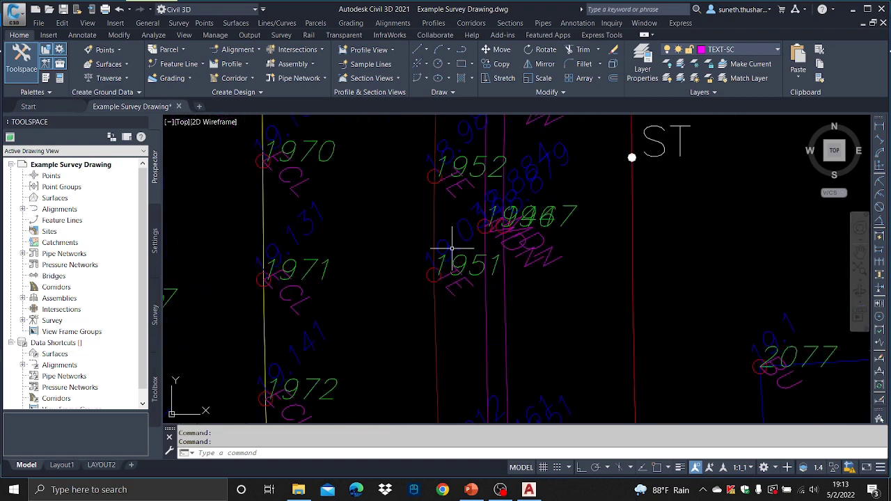
scroll(456, 240, "down", 5)
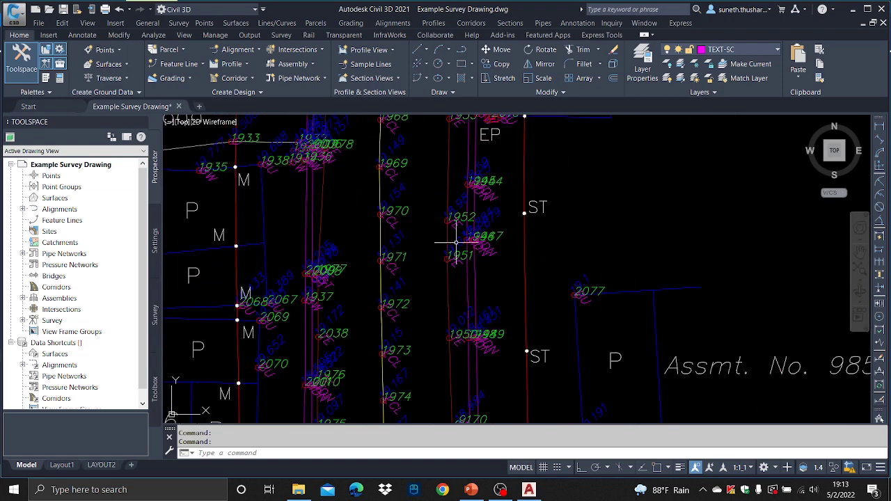
scroll(445, 209, "up", 2)
scroll(465, 219, "down", 5)
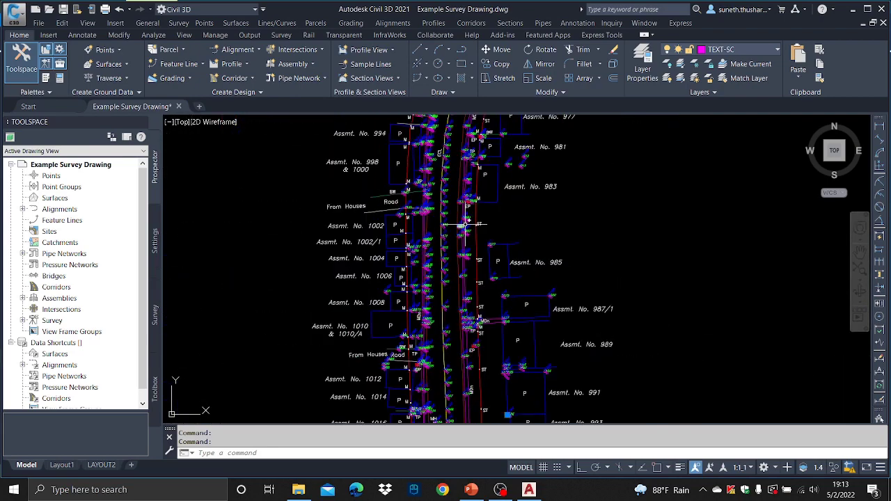
scroll(465, 222, "up", 2)
scroll(459, 224, "up", 5)
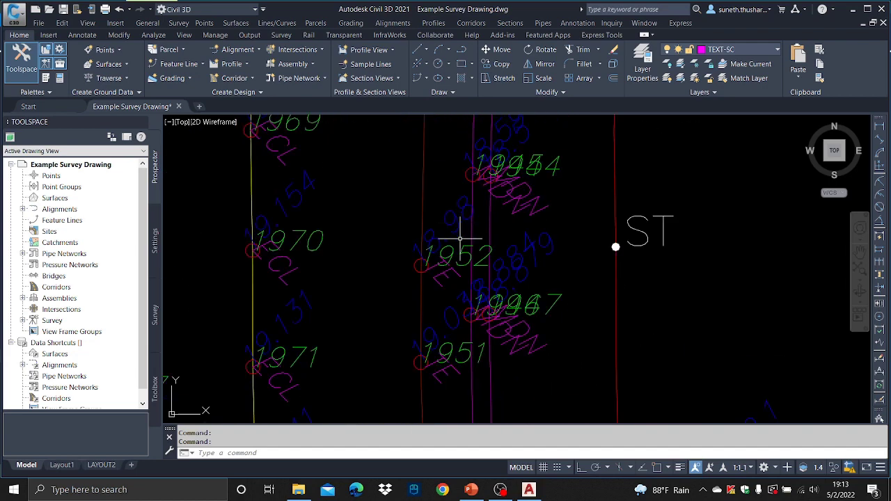
middle_click_drag(462, 235, 444, 209)
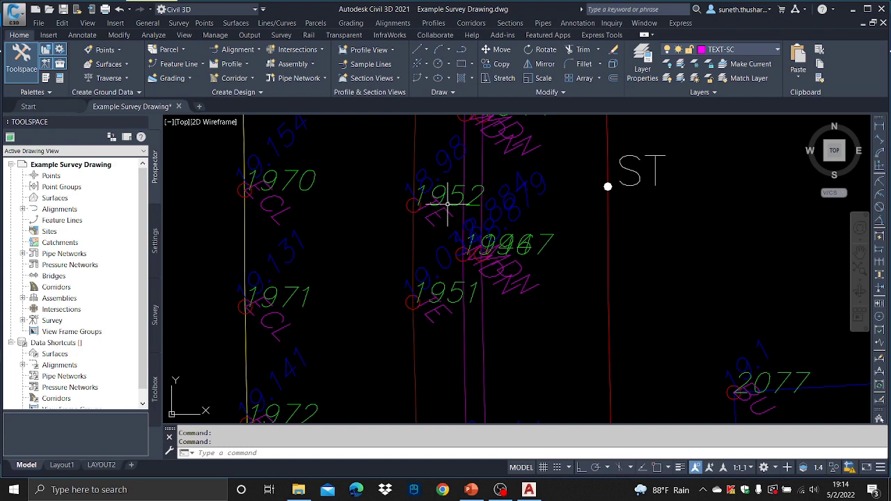
mouse_move(448, 204)
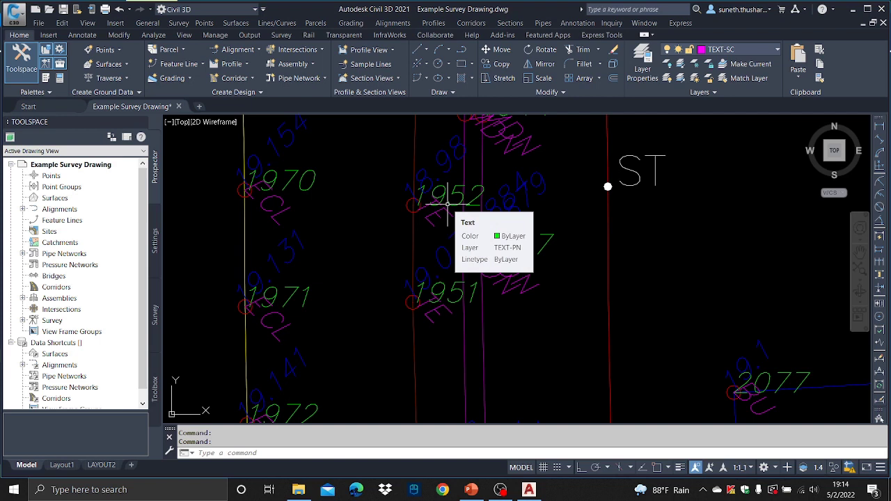
- Examine the labels of survey points 2647 and 2570 beside the path, near the road bend leading to the bridge
scroll(434, 243, "down", 6)
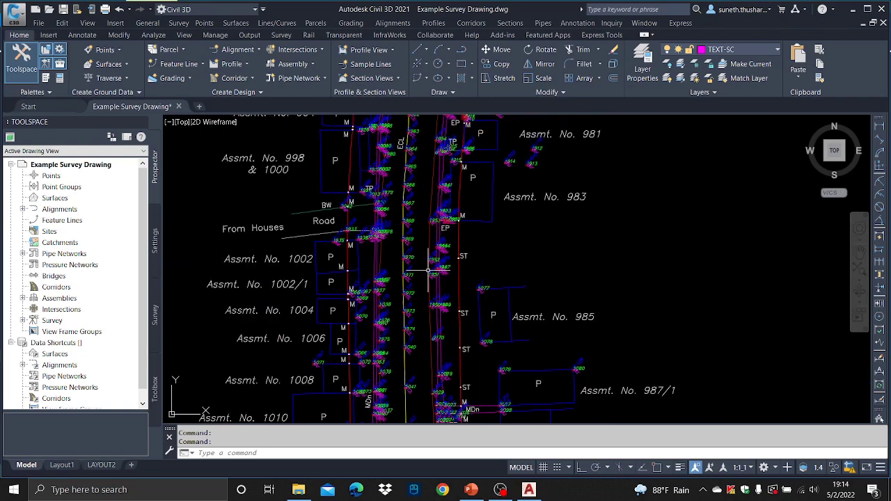
middle_click_drag(460, 380, 469, 294)
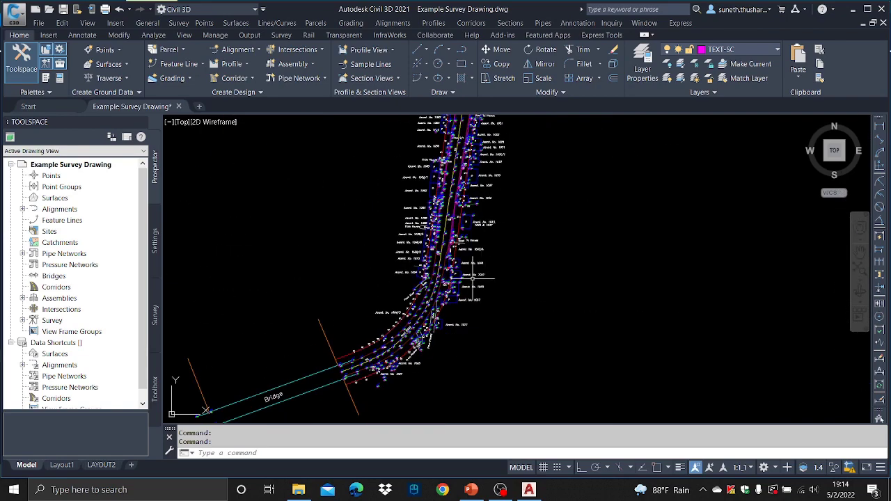
scroll(441, 306, "up", 4)
scroll(446, 298, "up", 2)
scroll(448, 294, "down", 5)
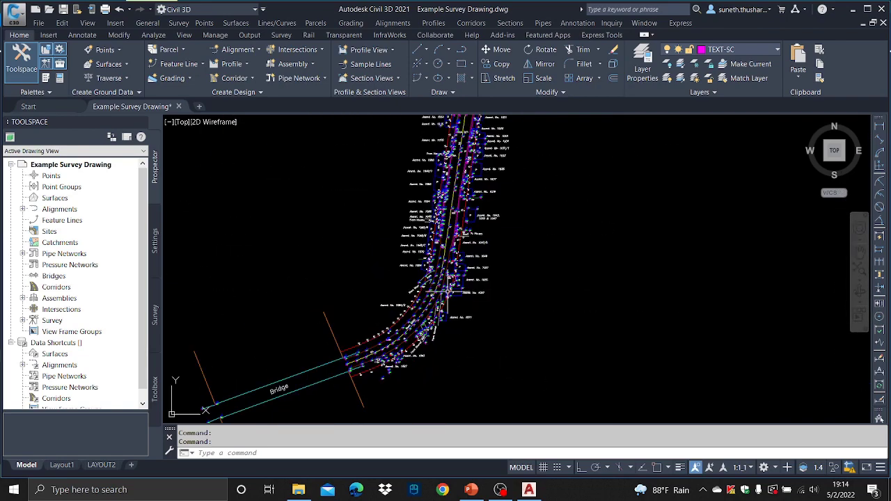
scroll(474, 237, "up", 8)
scroll(473, 237, "up", 2)
mouse_move(464, 246)
middle_mouse_down()
mouse_move(481, 223)
mouse_move(478, 199)
middle_mouse_up()
scroll(467, 193, "up", 5)
scroll(456, 195, "up", 2)
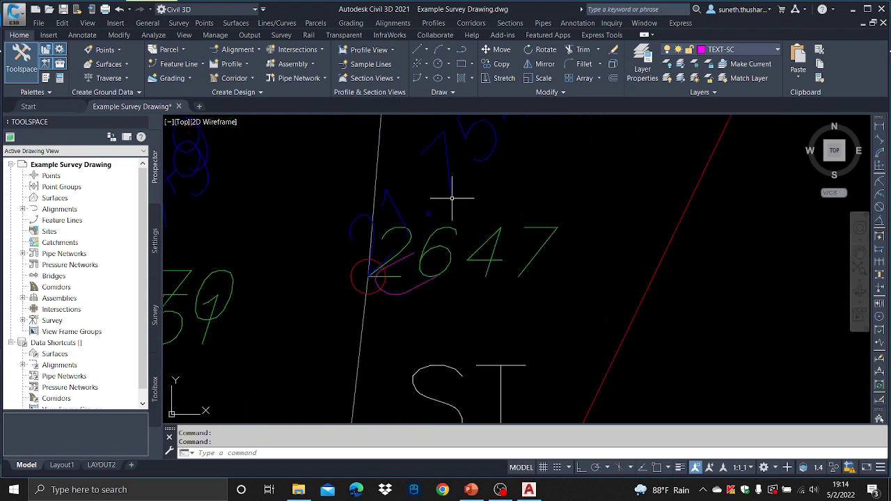
scroll(457, 197, "down", 3)
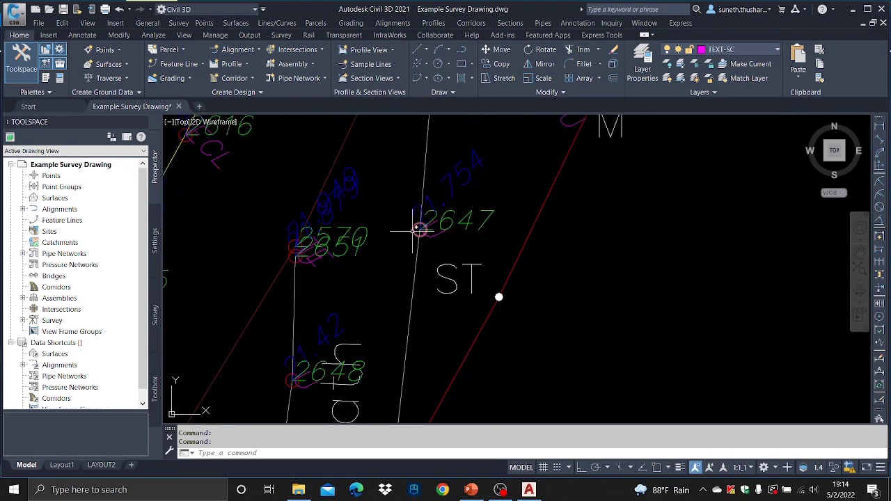
scroll(444, 209, "up", 2)
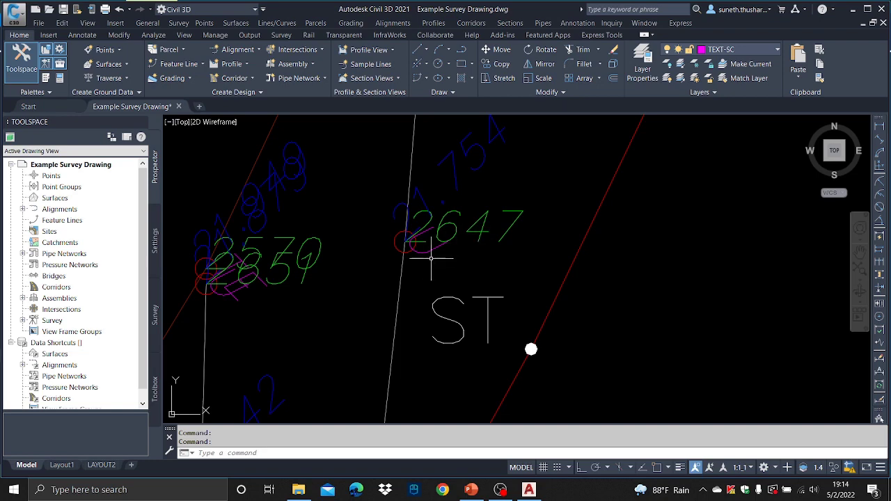
scroll(416, 243, "up", 2)
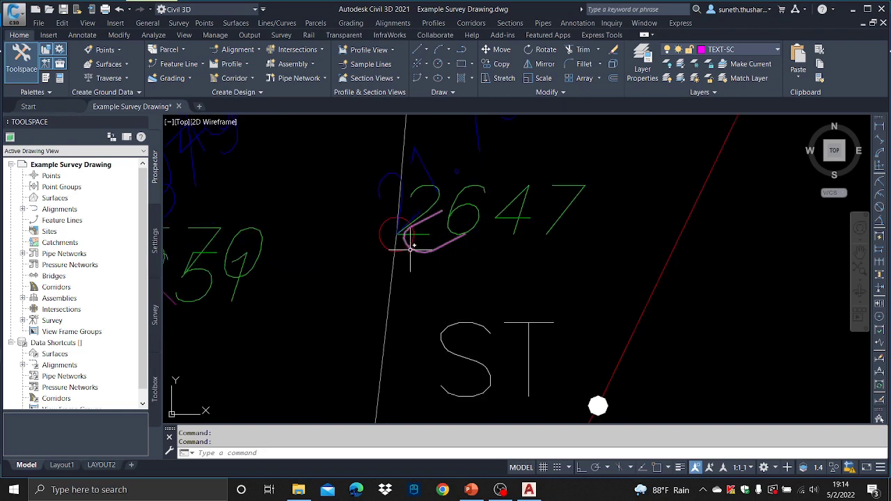
scroll(416, 220, "down", 3)
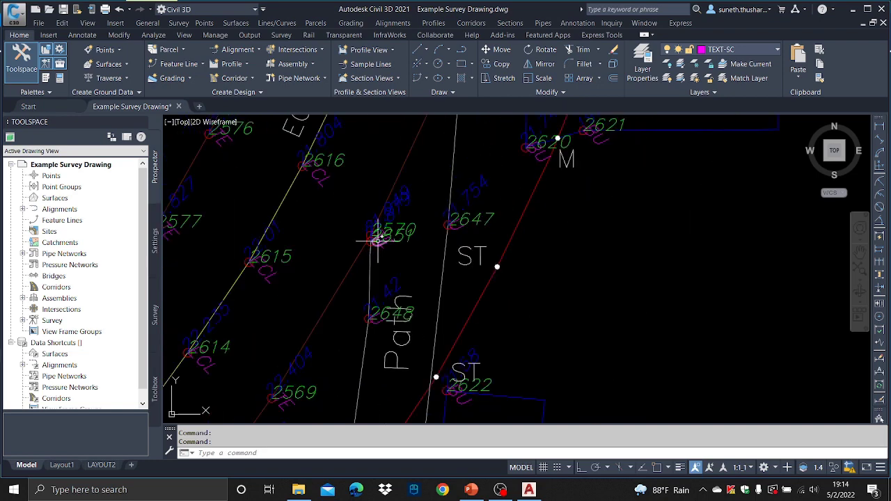
scroll(383, 223, "up", 3)
scroll(512, 255, "down", 1)
scroll(512, 256, "down", 4)
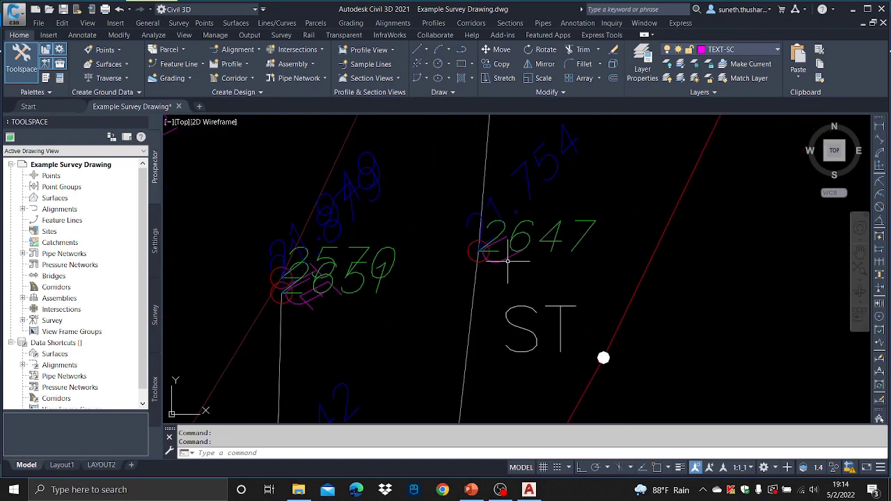
scroll(512, 258, "up", 4)
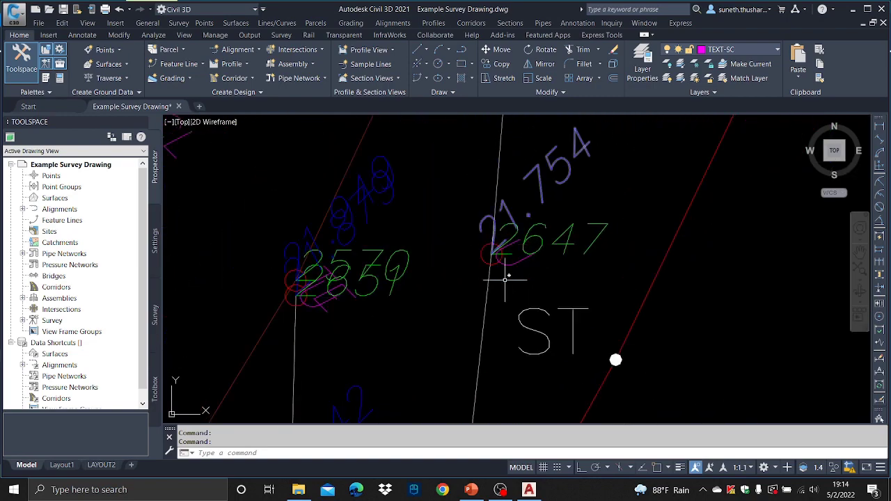
- Examine the legend to read the meanings of the feature codes used in the survey drawing
scroll(501, 251, "down", 10)
scroll(498, 249, "down", 2)
scroll(564, 327, "up", 8)
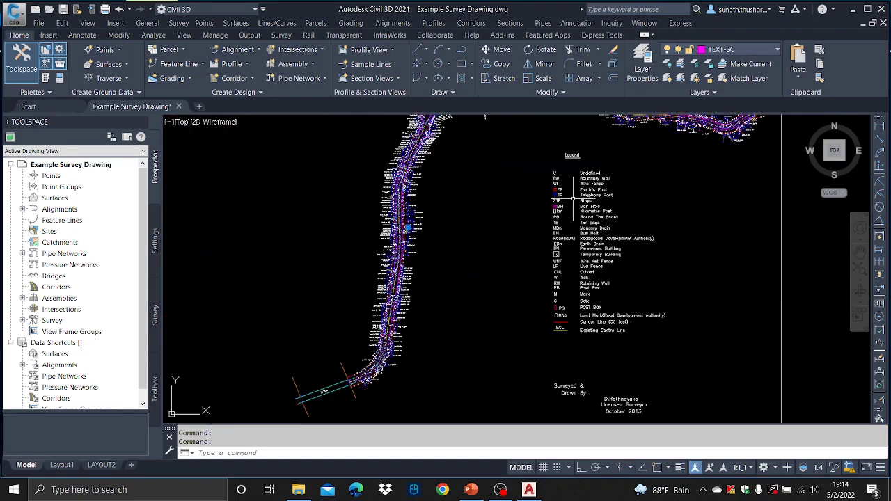
mouse_move(567, 336)
middle_mouse_down()
mouse_move(559, 244)
mouse_move(574, 233)
mouse_move(547, 342)
middle_mouse_up()
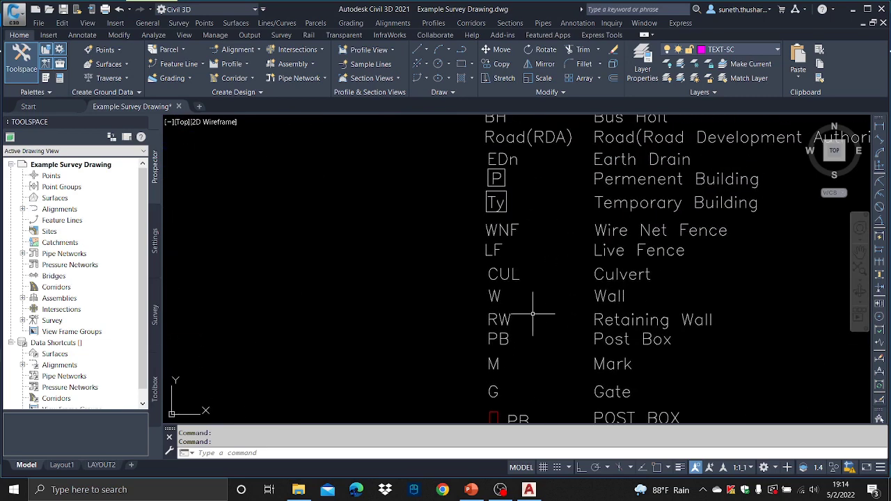
scroll(547, 254, "down", 2)
mouse_move(553, 212)
middle_mouse_down()
mouse_move(543, 323)
mouse_move(519, 321)
mouse_move(742, 132)
middle_mouse_up()
- Examine the labels of building corner points 2343 to 2345 beside the plots near Assmt. No. 1035
scroll(467, 279, "up", 6)
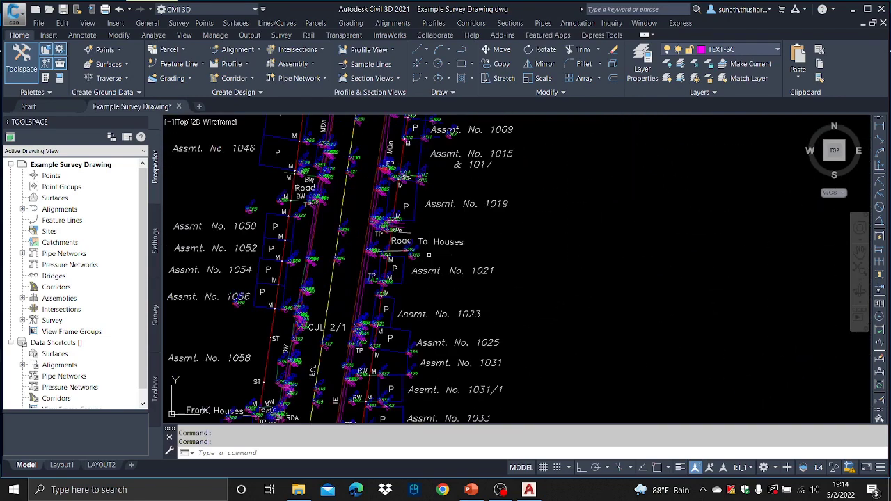
middle_click_drag(473, 290, 462, 231)
scroll(462, 231, "down", 5)
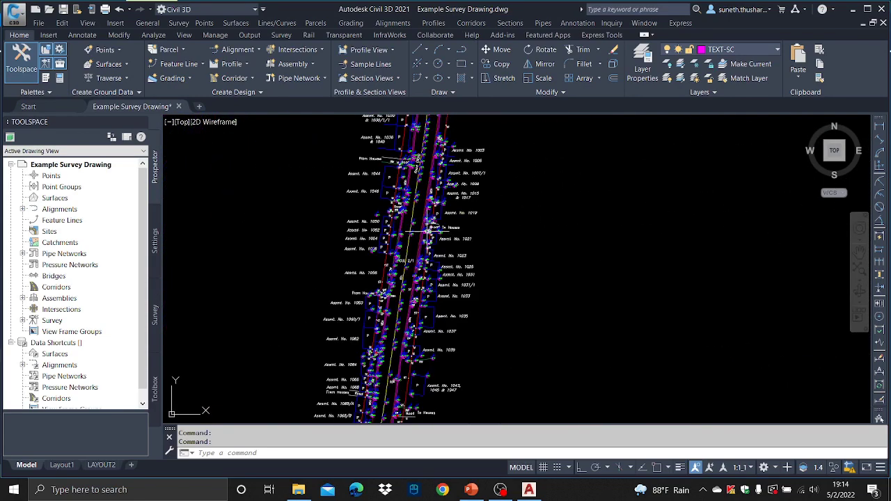
mouse_move(689, 209)
middle_mouse_down()
mouse_move(489, 223)
mouse_move(488, 275)
mouse_move(492, 244)
middle_mouse_up()
middle_click_drag(490, 276, 540, 228)
scroll(267, 293, "up", 8)
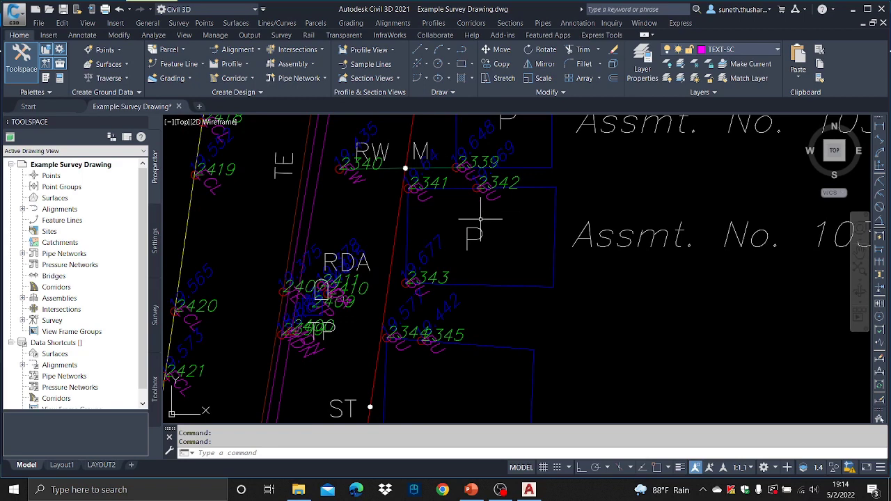
mouse_move(444, 258)
middle_mouse_down()
mouse_move(470, 165)
mouse_move(487, 149)
mouse_move(424, 253)
middle_mouse_up()
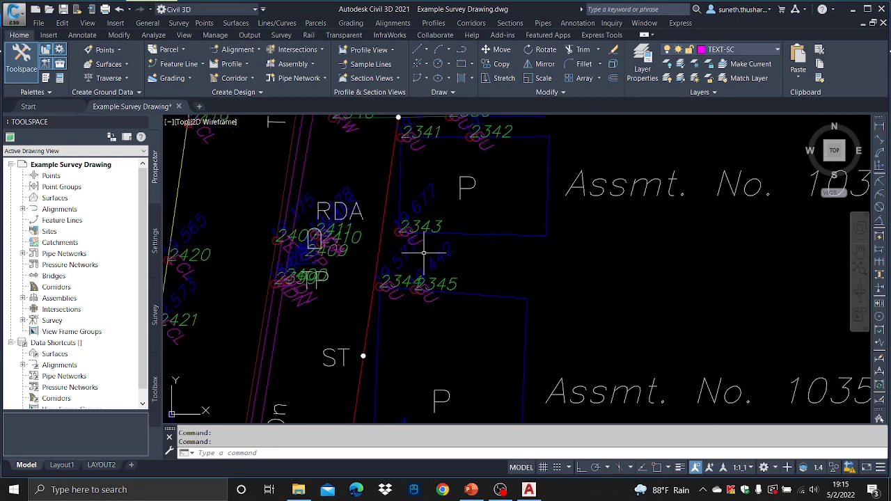
scroll(420, 206, "up", 3)
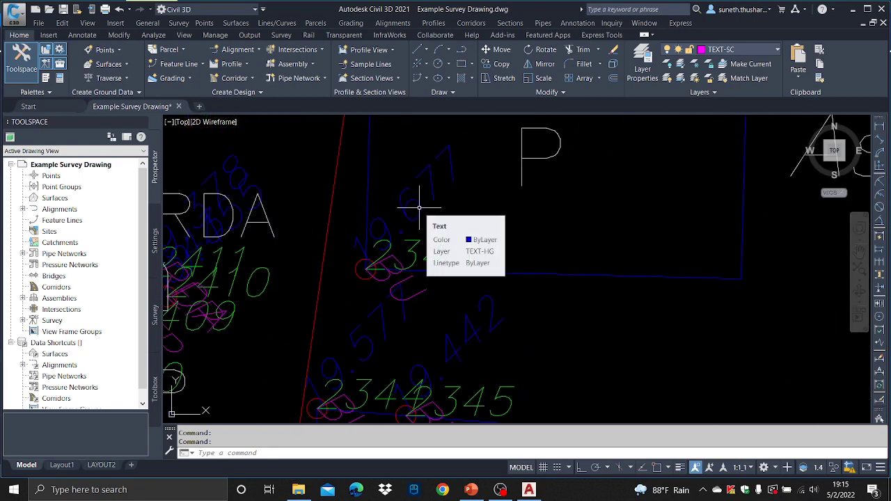
scroll(420, 207, "down", 5)
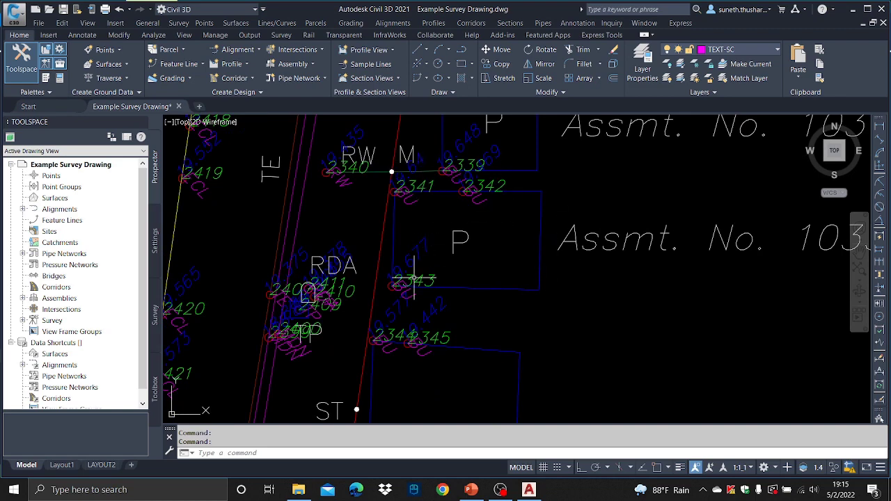
scroll(406, 282, "up", 6)
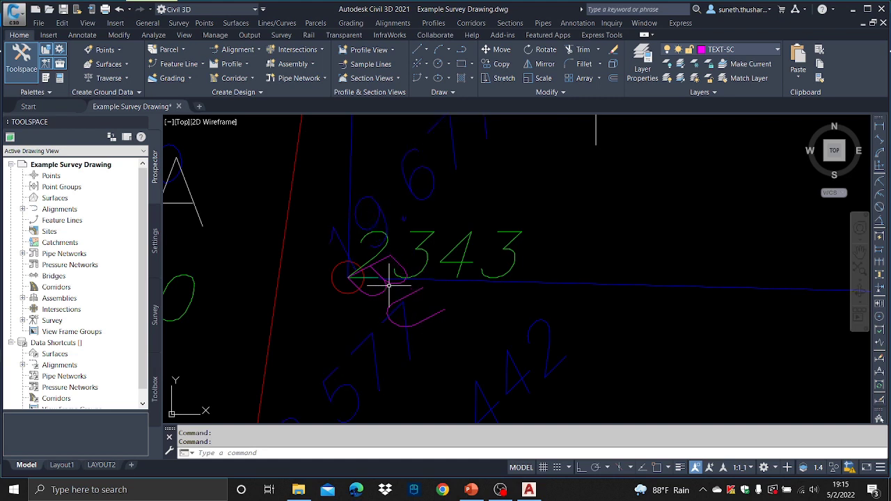
scroll(430, 287, "down", 4)
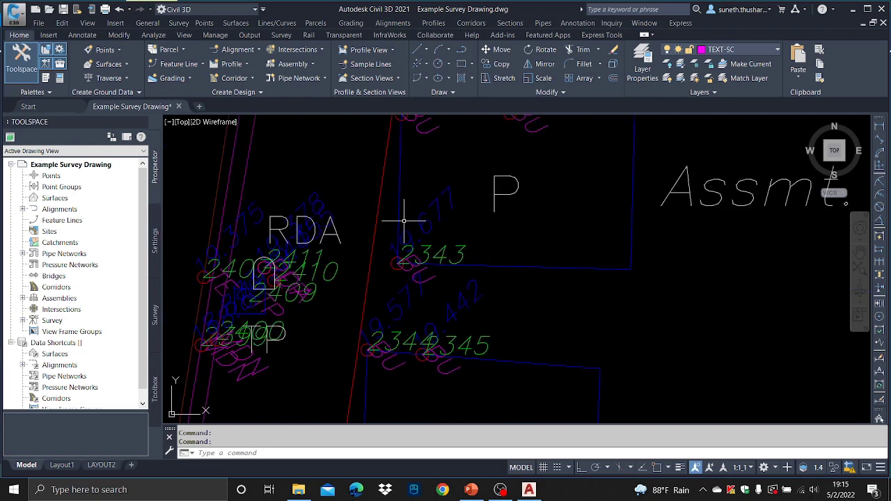
- Select the elevation text 19.677 at point 2343 and inspect where its insertion point sits relative to the point circle
scroll(426, 223, "up", 2)
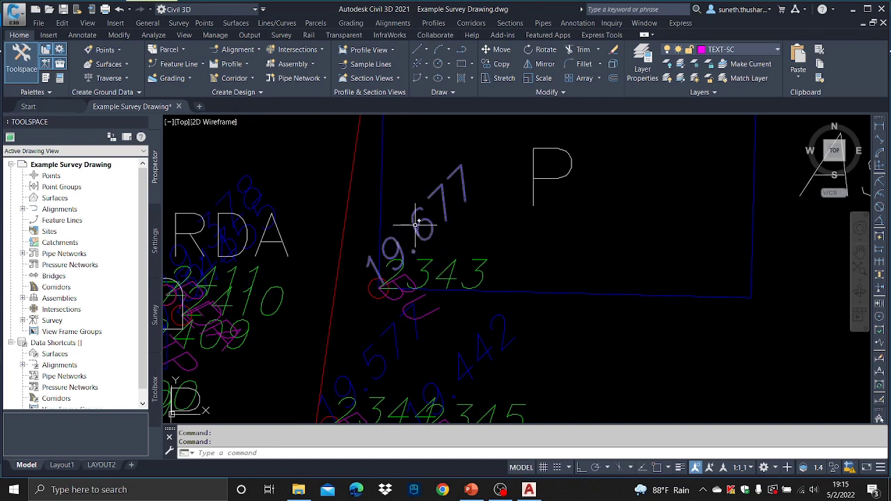
scroll(380, 287, "up", 4)
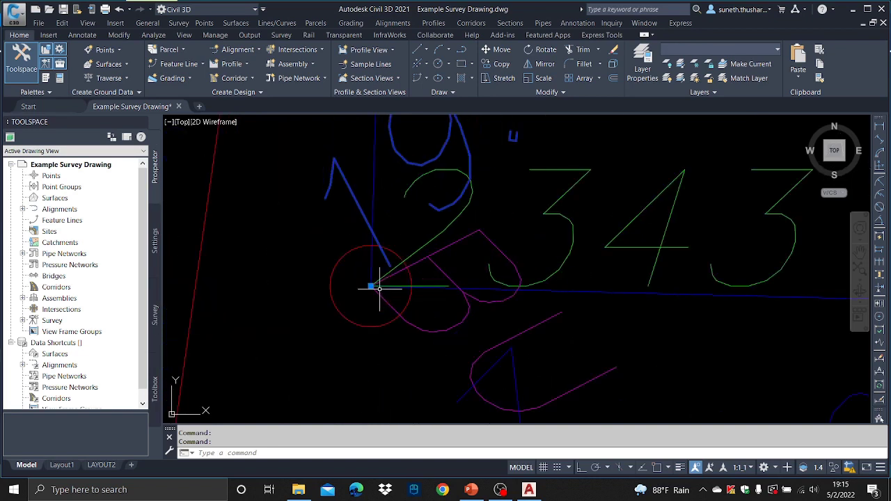
scroll(380, 287, "down", 5)
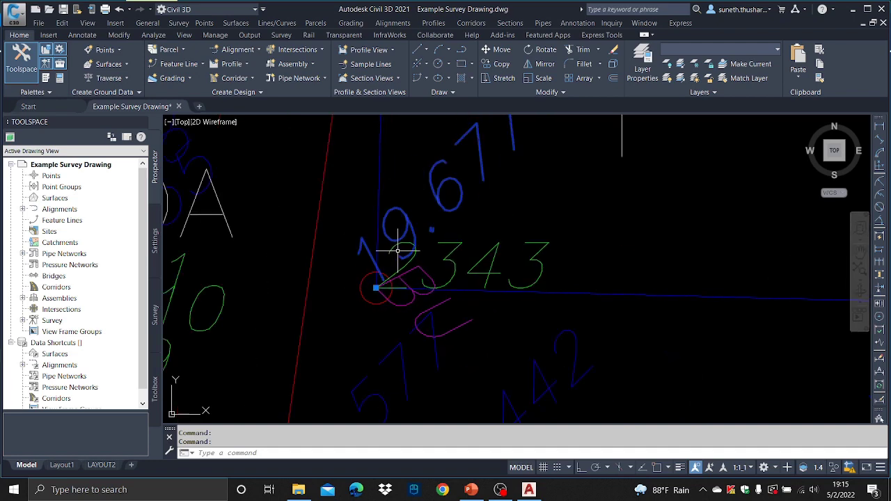
scroll(392, 299, "up", 3)
scroll(392, 298, "up", 3)
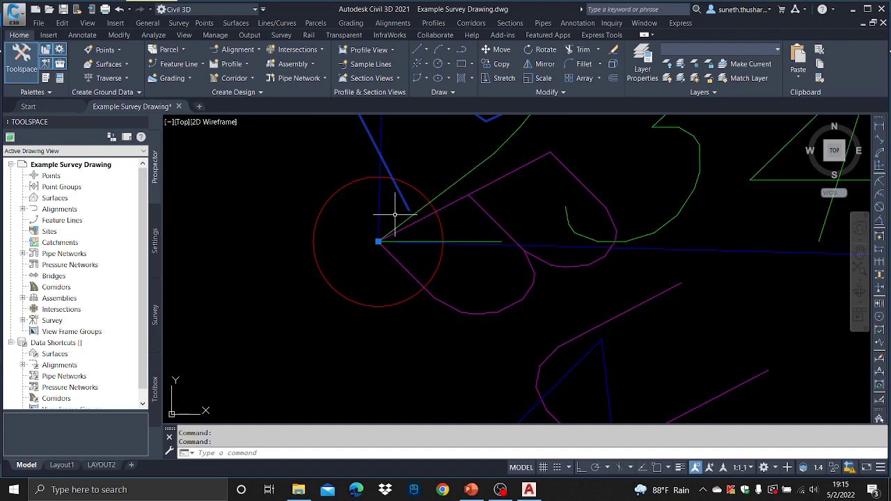
scroll(404, 278, "up", 5)
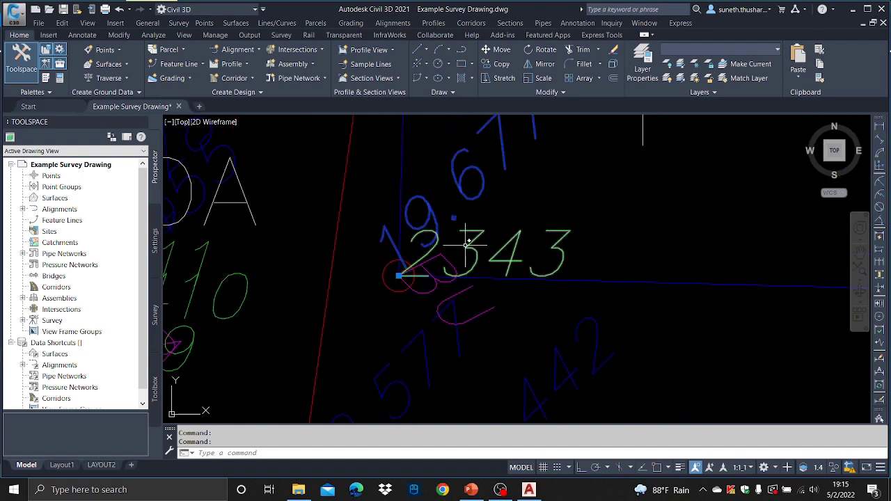
scroll(398, 274, "up", 3)
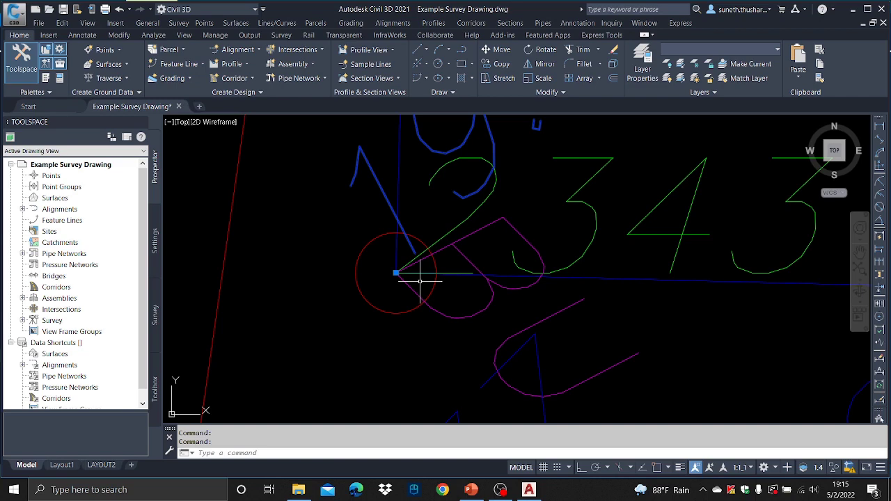
- Examine the selected elevation text at point 2343 against the point circle and check its layer, and clear the selection
scroll(365, 204, "down", 2)
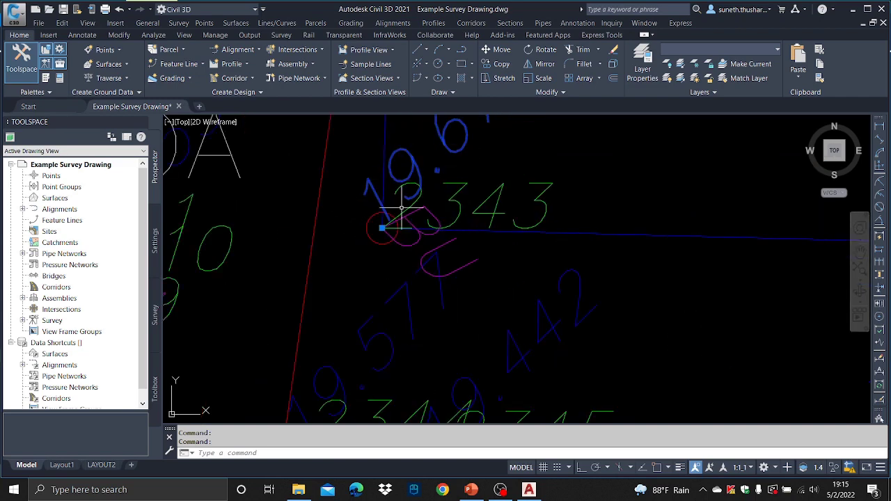
scroll(402, 209, "down", 3)
middle_click_drag(402, 209, 394, 263)
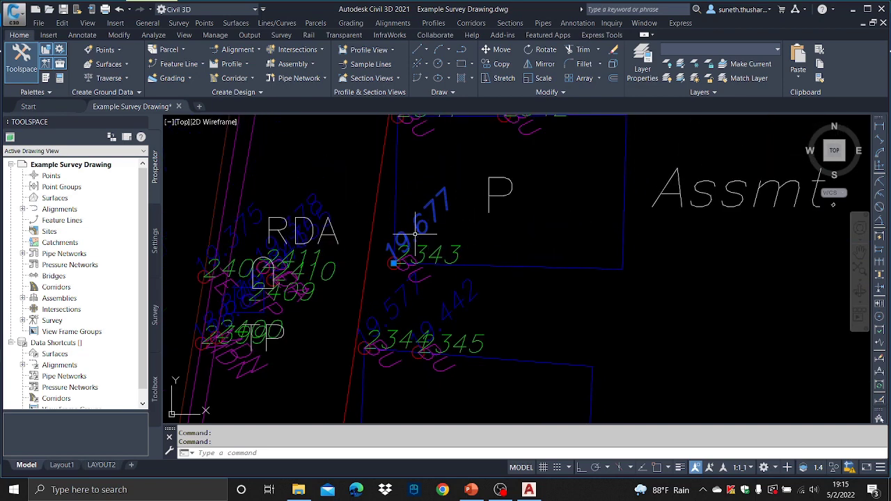
left_click(394, 263)
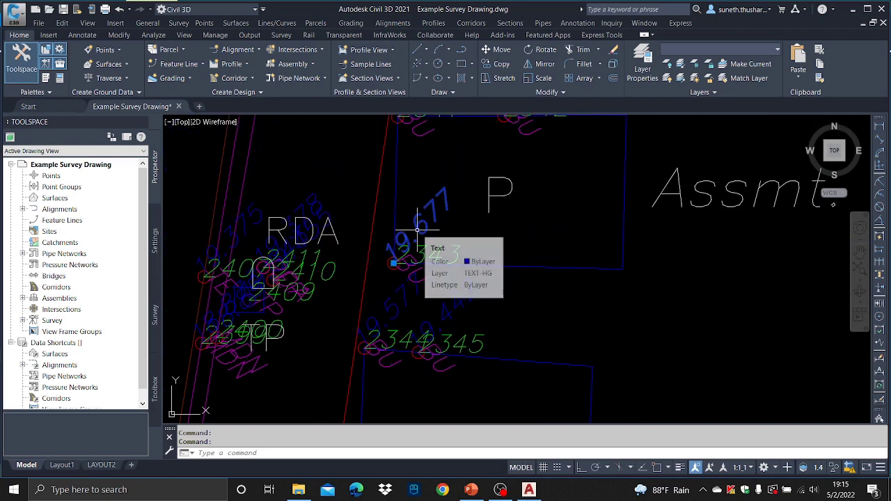
scroll(407, 252, "up", 4)
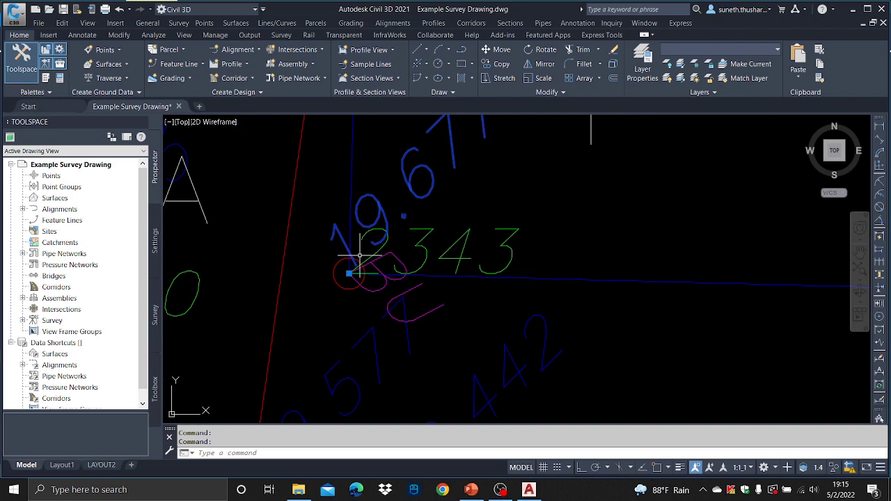
key("Escape")
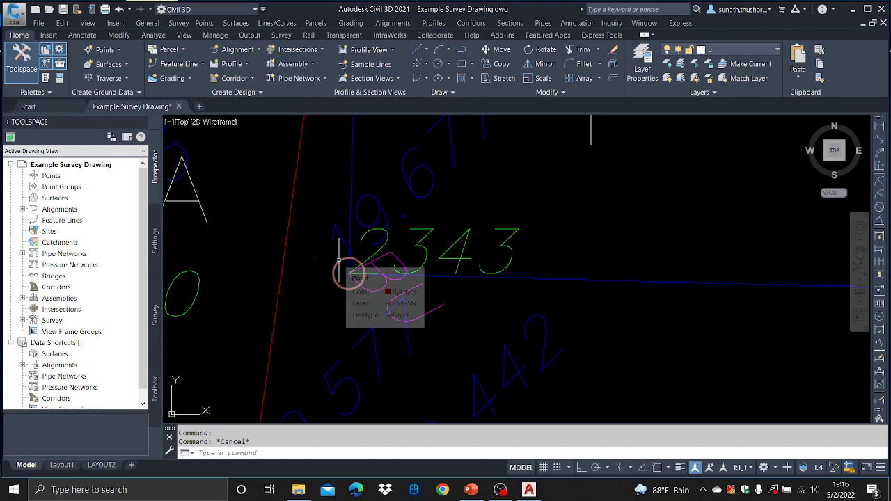
- List the properties of the point object at 2343 to read its layer and X, Y and Z coordinates
left_click(348, 278)
type("li")
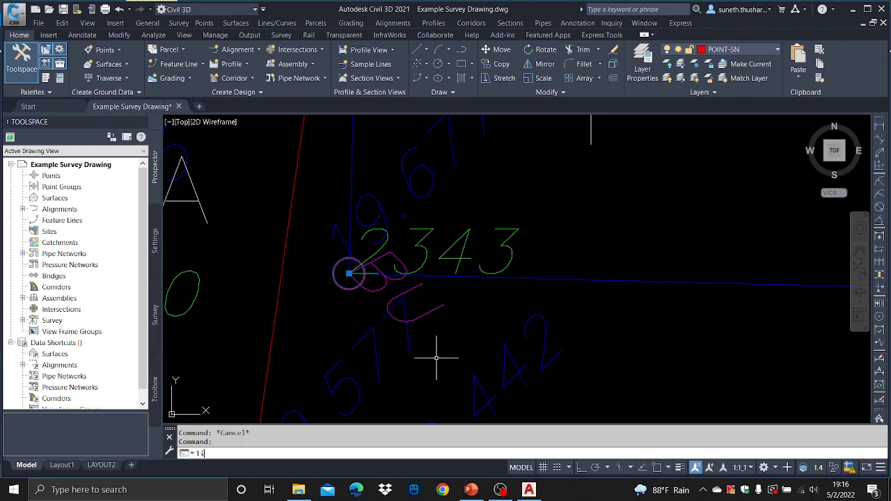
key("Return")
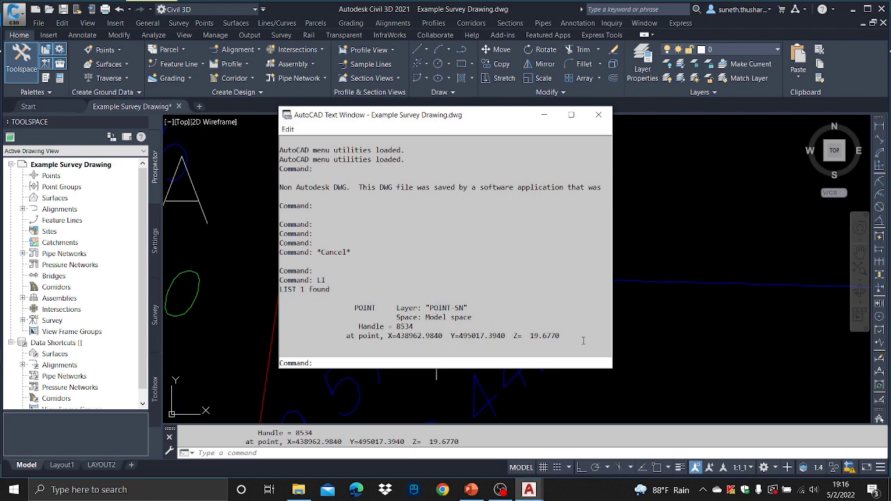
left_click(597, 116)
mouse_move(502, 273)
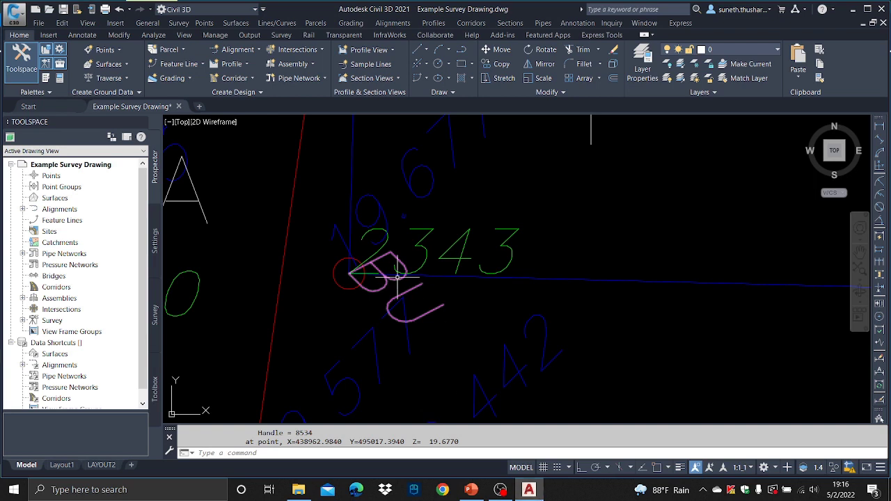
left_click(341, 260)
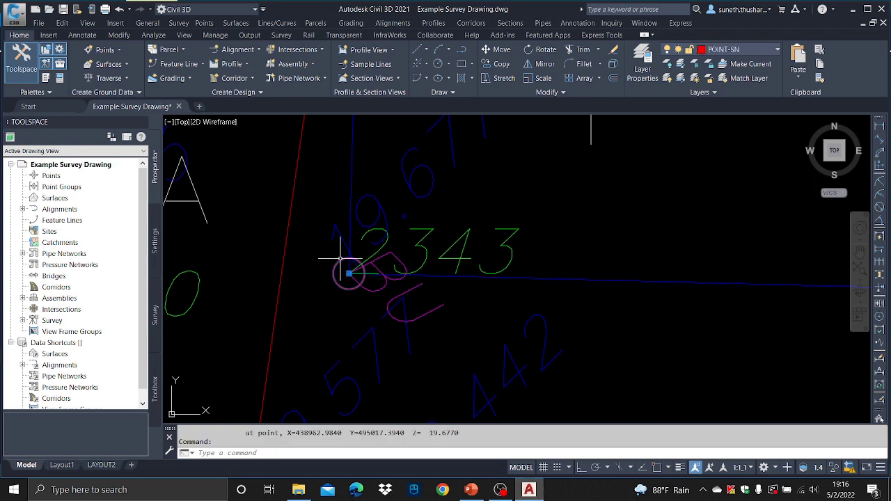
type("LI")
key("Return")
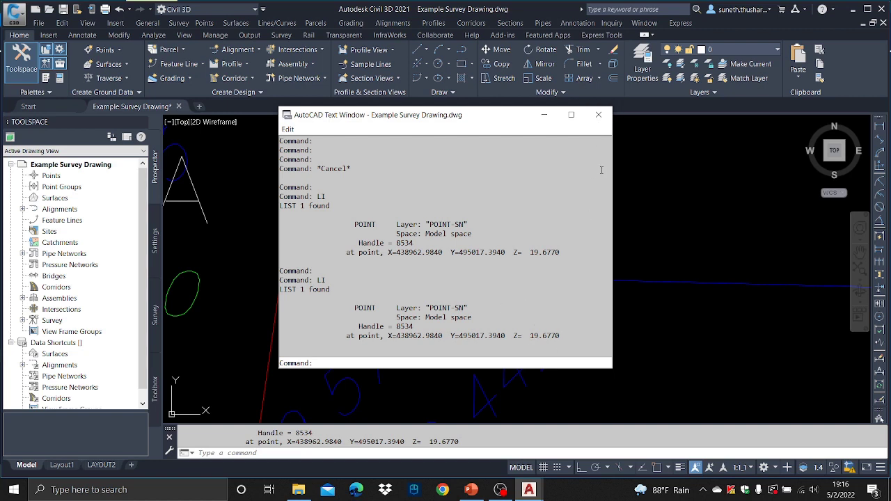
left_click(599, 114)
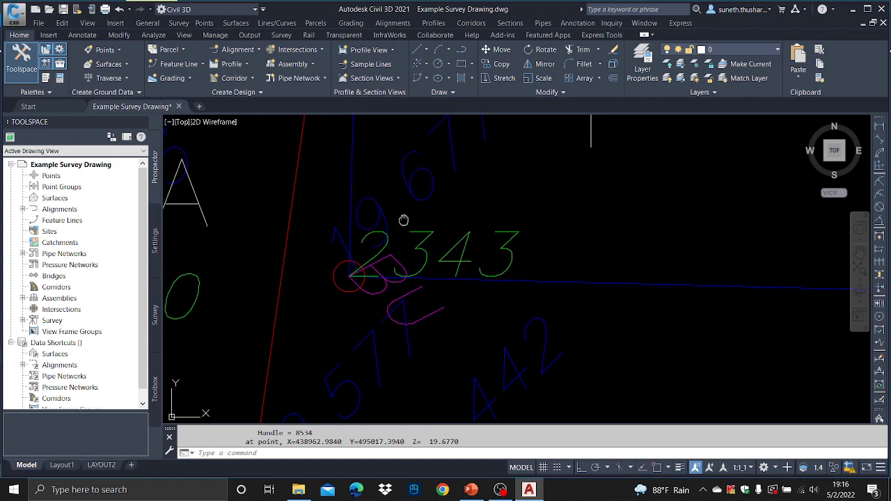
- Inspect the point marker at 2343 together with its number, elevation and code labels
middle_click_drag(404, 221, 376, 318)
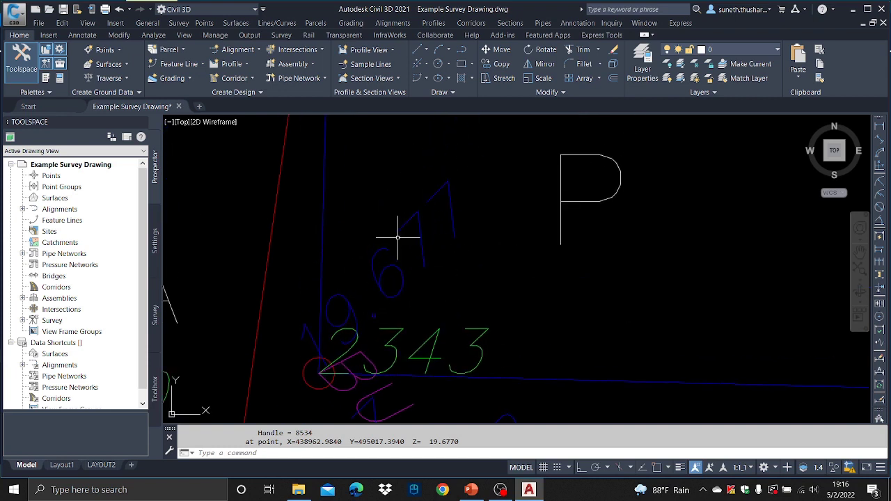
middle_click_drag(327, 341, 400, 223)
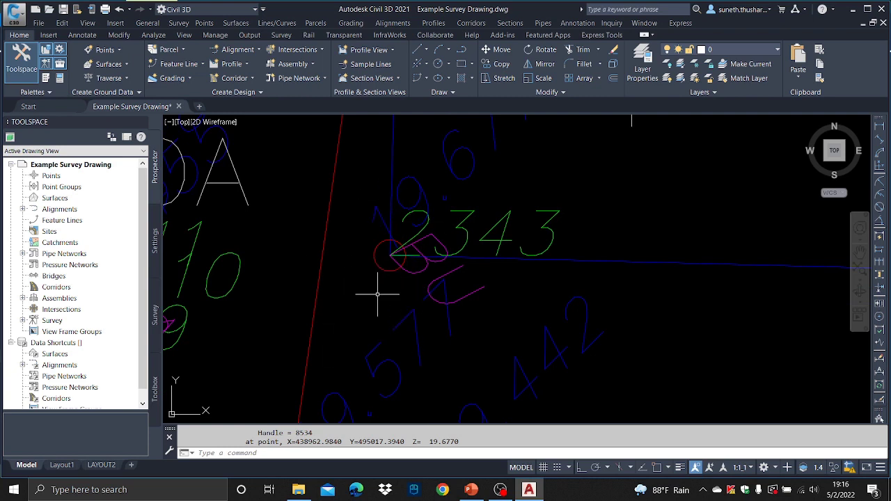
mouse_move(381, 270)
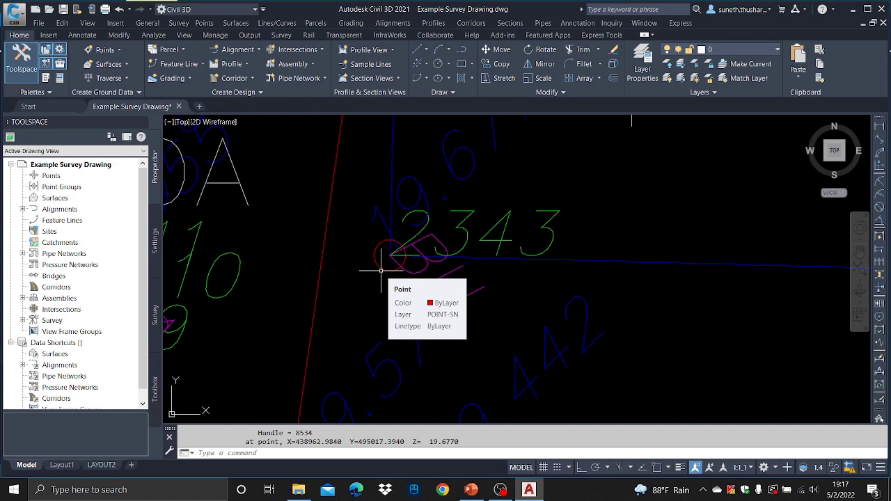
scroll(381, 271, "down", 10)
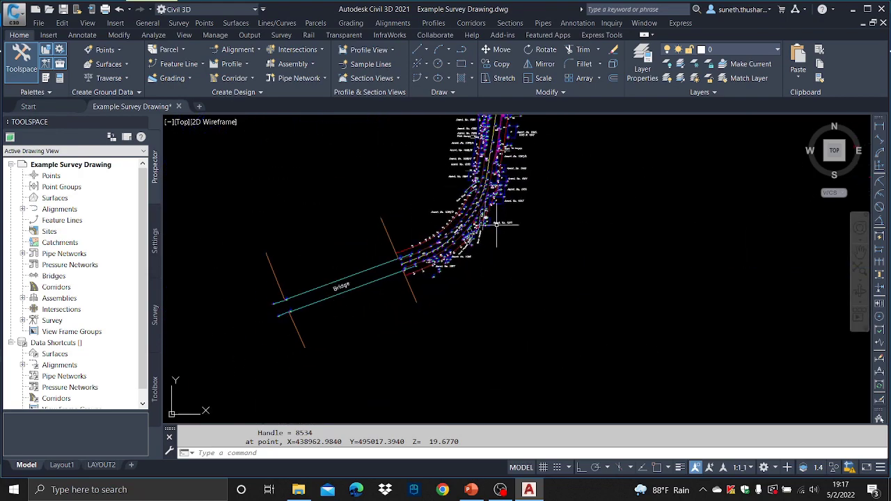
middle_click_drag(460, 281, 498, 226)
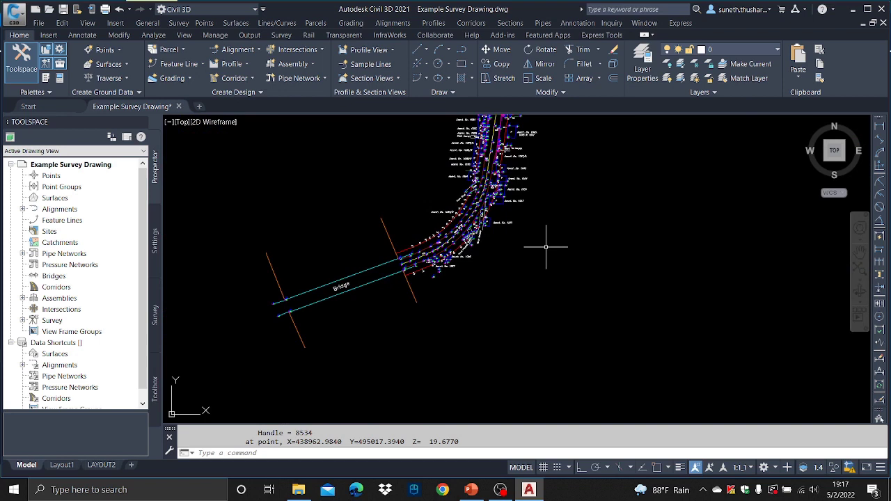
- Create a new drawing from the CivilSurveySolutions.dwt template and dismiss the earlier-version notice
left_click(39, 23)
left_click(49, 36)
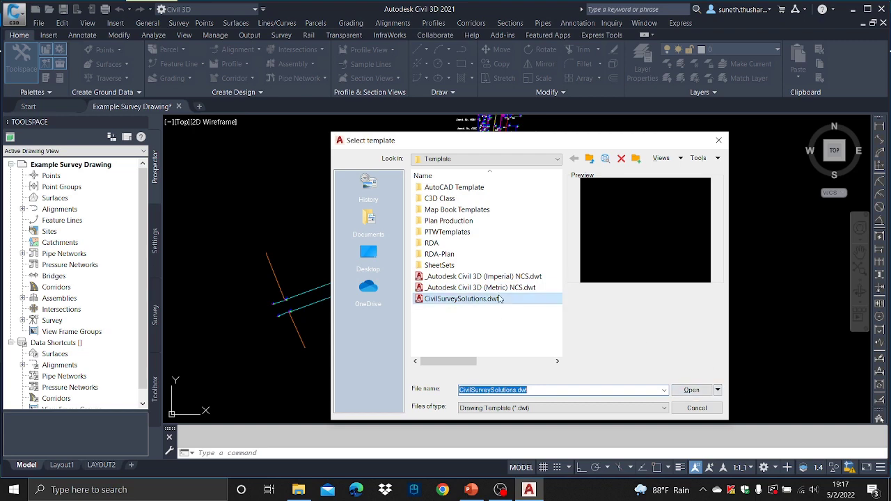
left_click(692, 390)
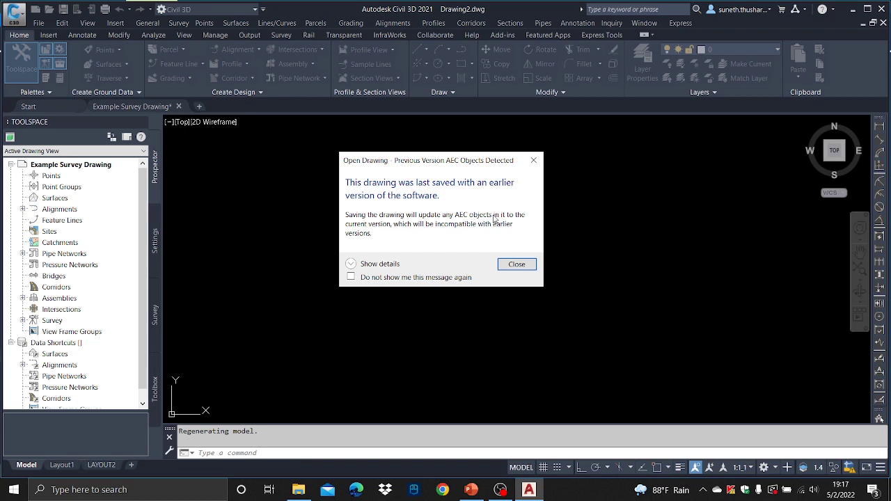
left_click(516, 264)
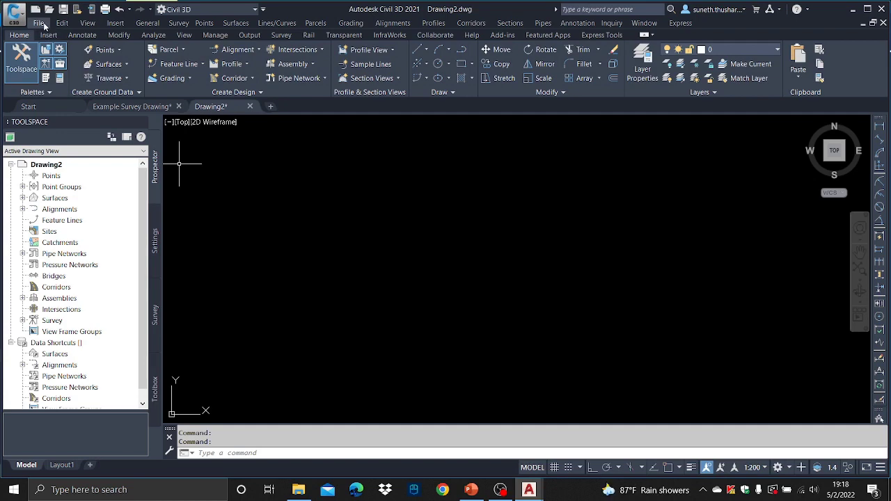
- Save the new drawing as "Surface with embedded data" in the Civil 3D folder
left_click(42, 24)
left_click(59, 99)
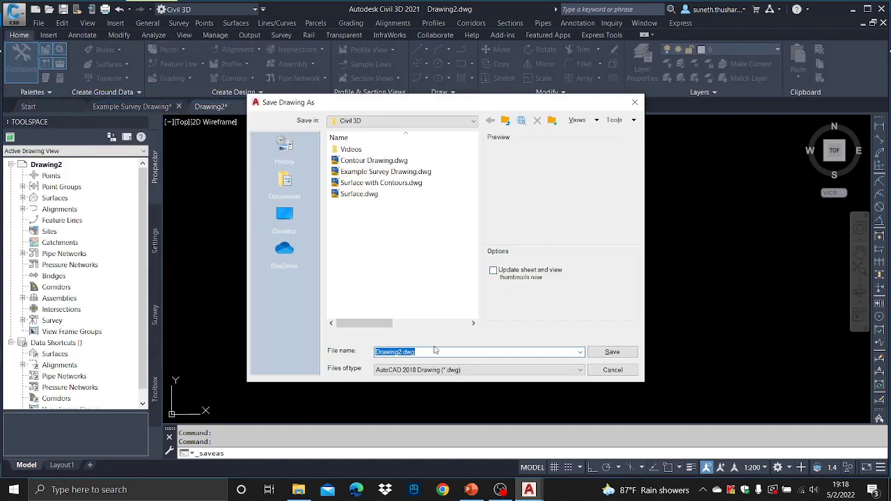
type("Surf")
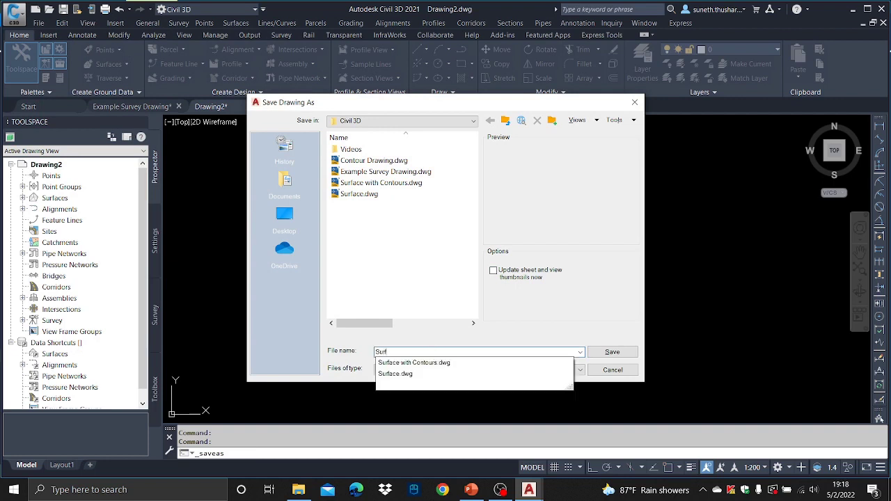
type("ace wi")
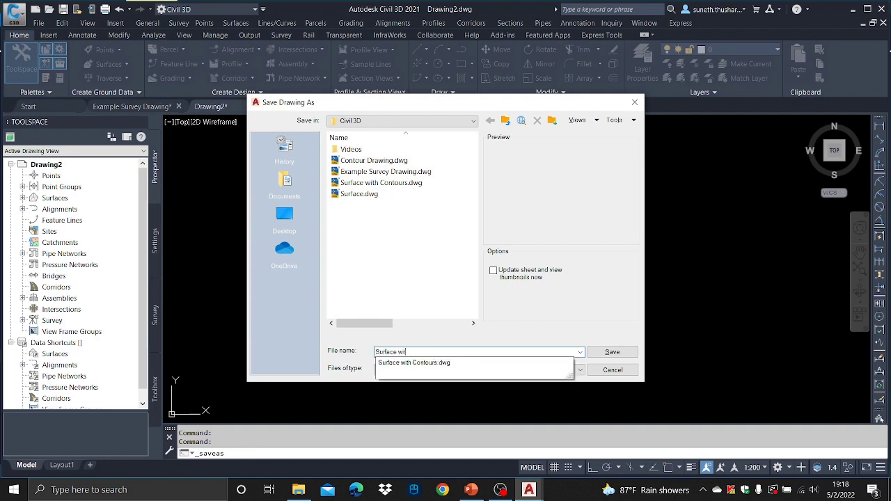
type("th embed")
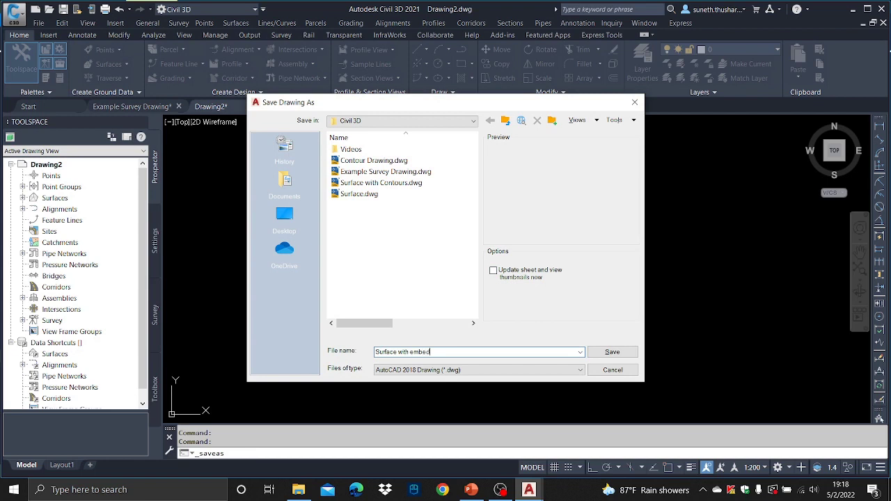
type("ded data")
left_click(612, 351)
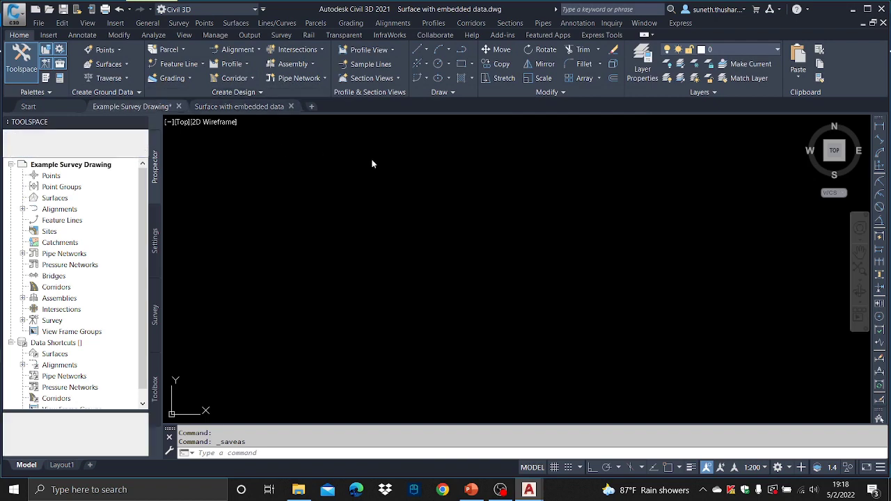
- Select all objects in Example Survey Drawing, including the border and legend, and copy them to the clipboard
key("ctrl+Tab")
scroll(501, 244, "down", 5)
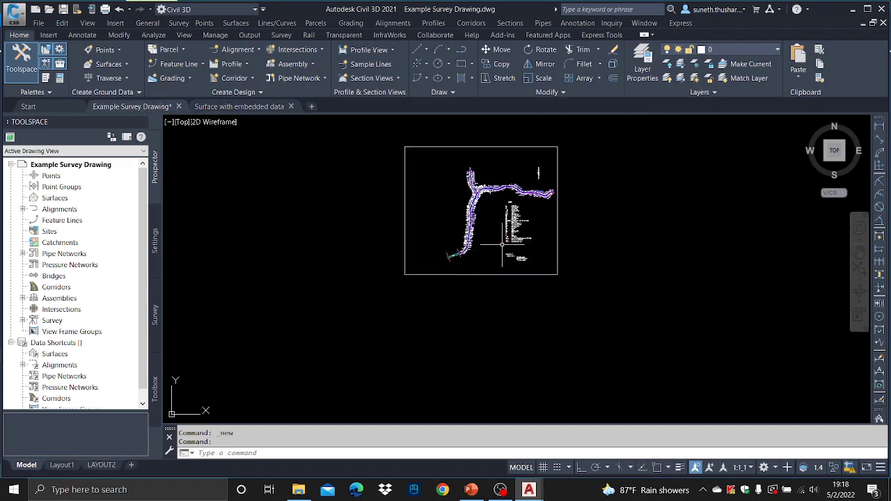
left_click(597, 351)
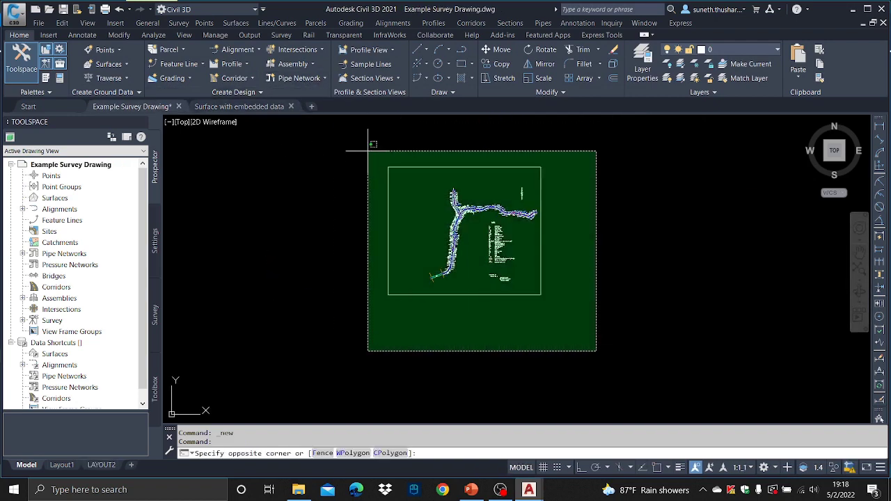
left_click(373, 144)
left_click(342, 145)
left_click(589, 355)
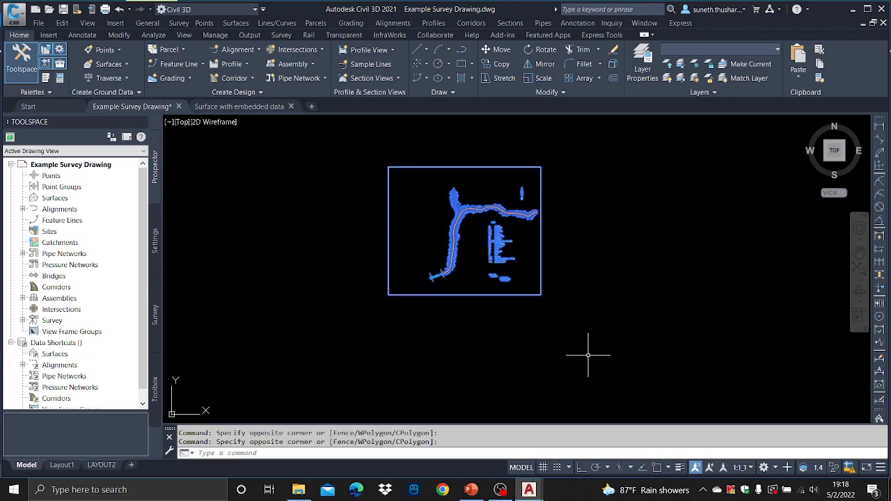
left_click(62, 23)
left_click(82, 77)
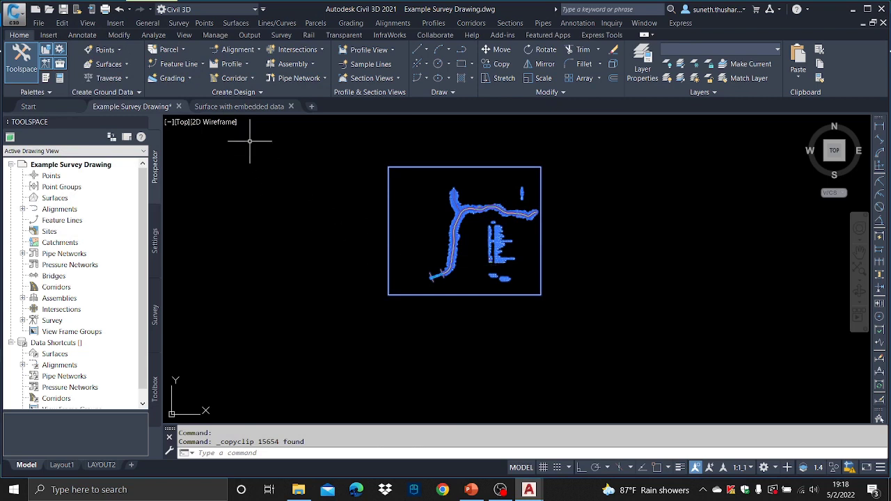
- Paste the copied survey objects into the "Surface with embedded data" drawing at their original coordinates
left_click(239, 106)
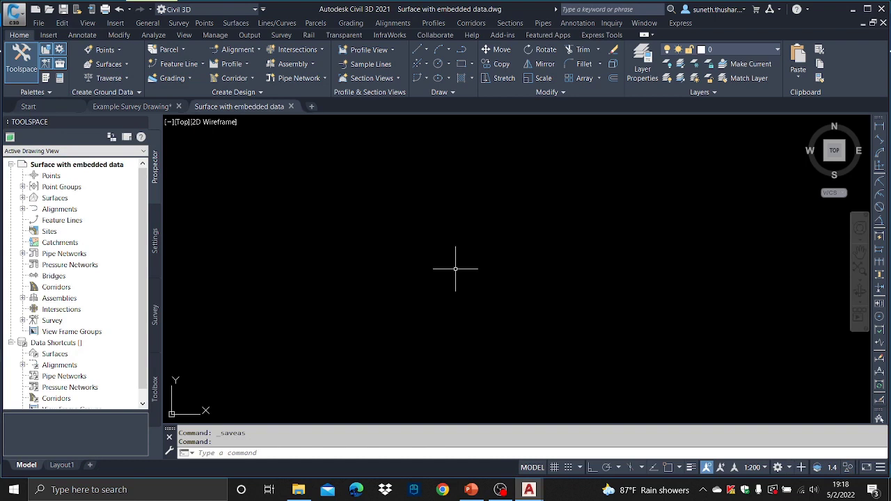
left_click(62, 23)
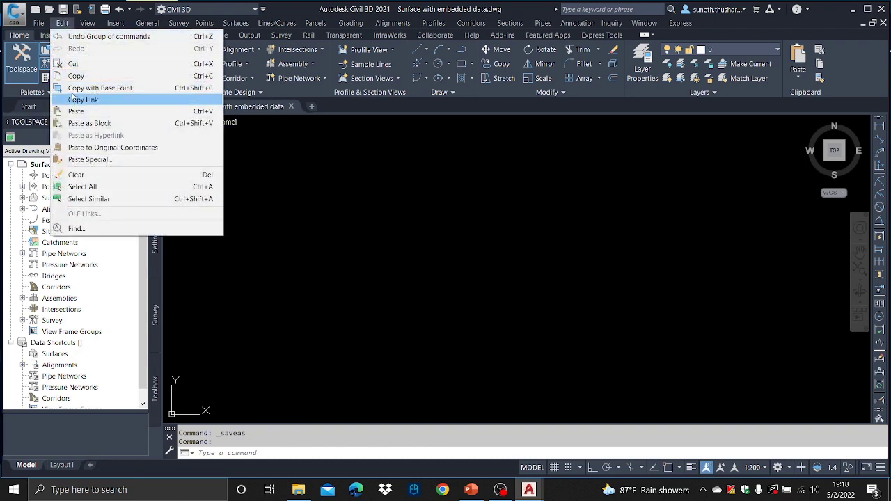
left_click(113, 147)
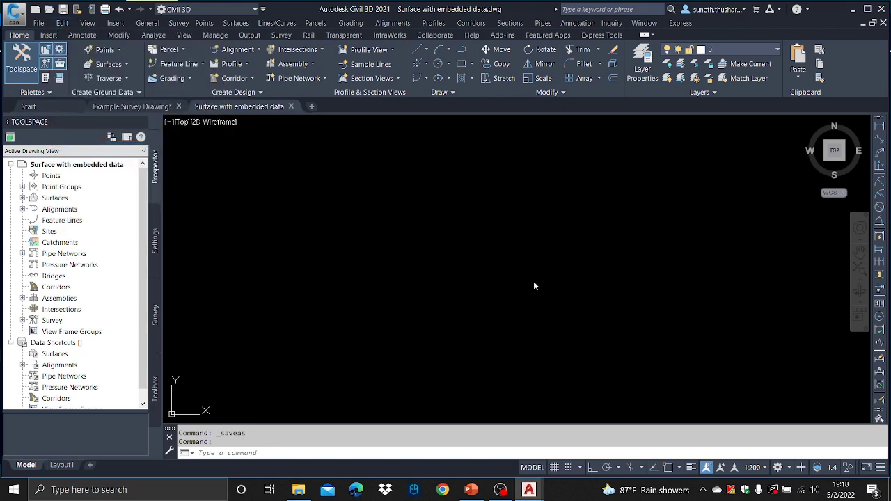
middle_click_drag(497, 232, 418, 301)
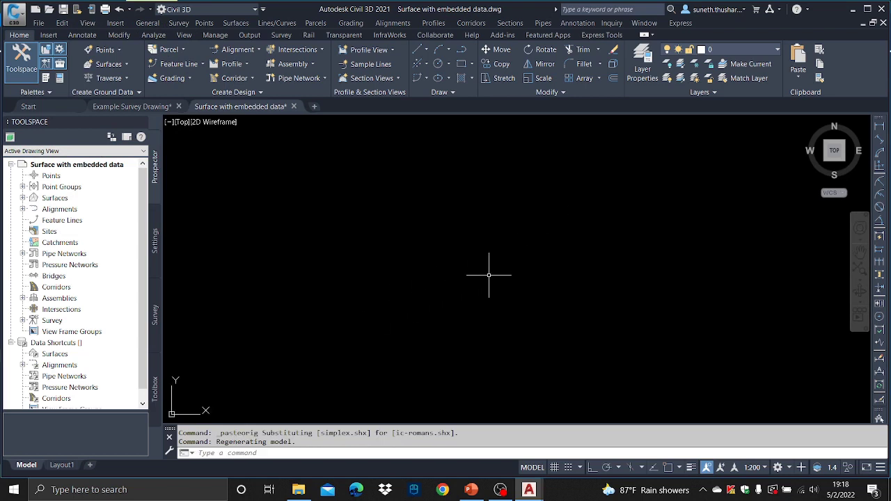
type("z")
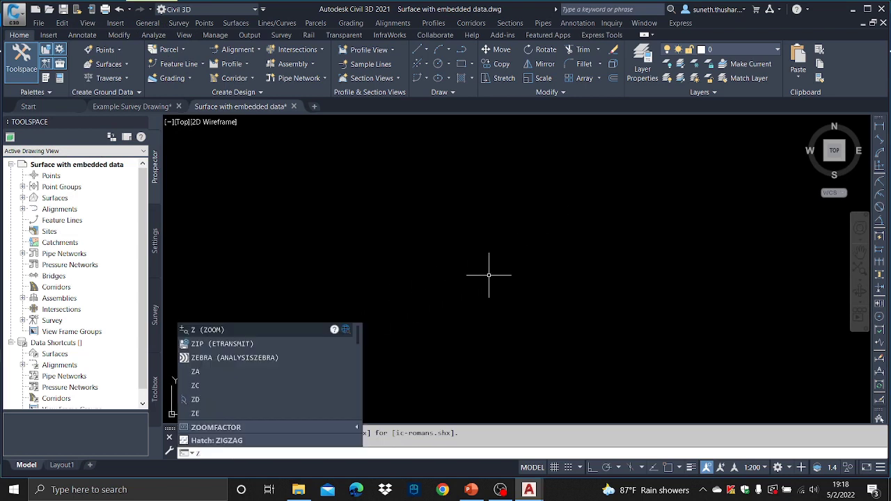
key("Return")
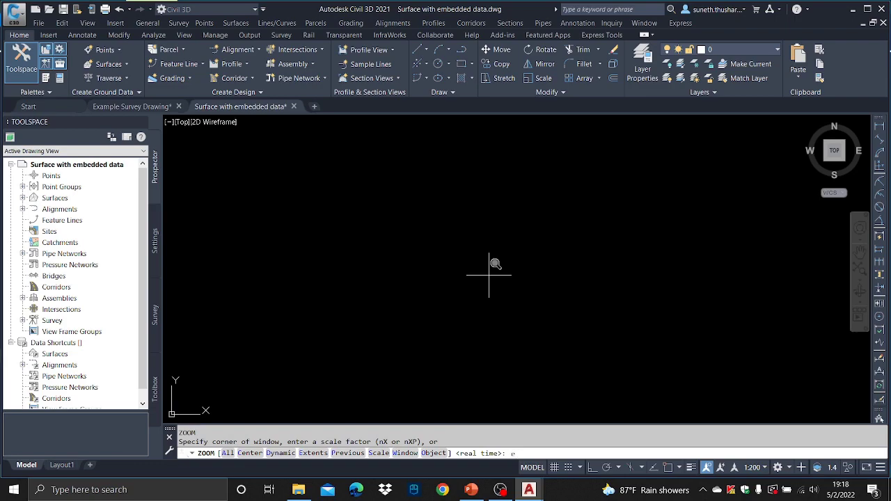
key("Return")
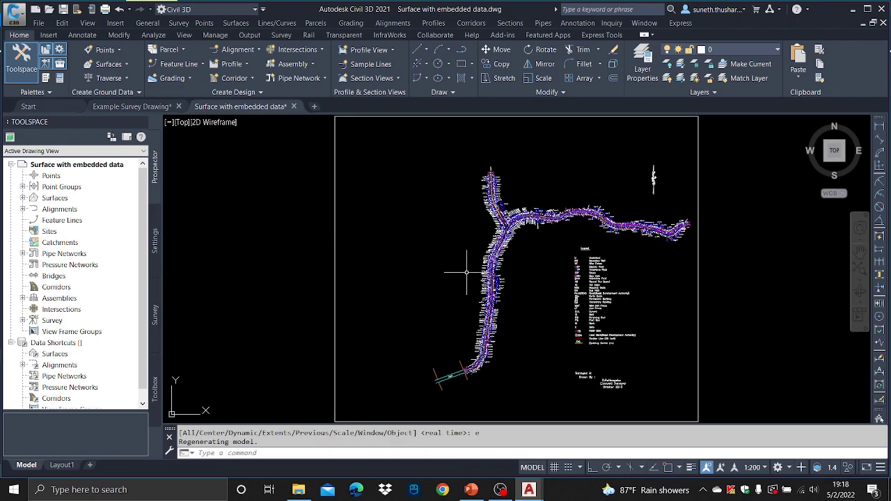
- Save the drawing with the pasted survey objects, and close Example Survey Drawing without saving its changes
scroll(498, 296, "up", 4)
middle_click_drag(461, 314, 504, 215)
scroll(504, 216, "up", 8)
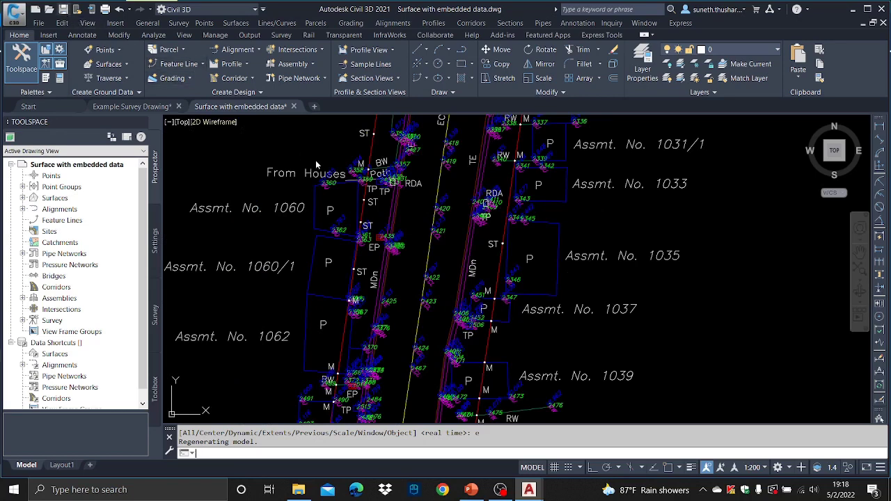
key("ctrl+s")
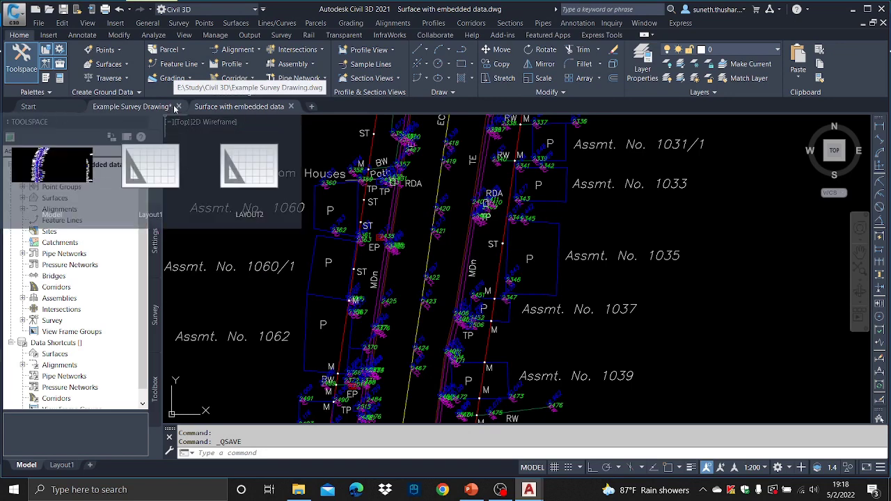
left_click(139, 106)
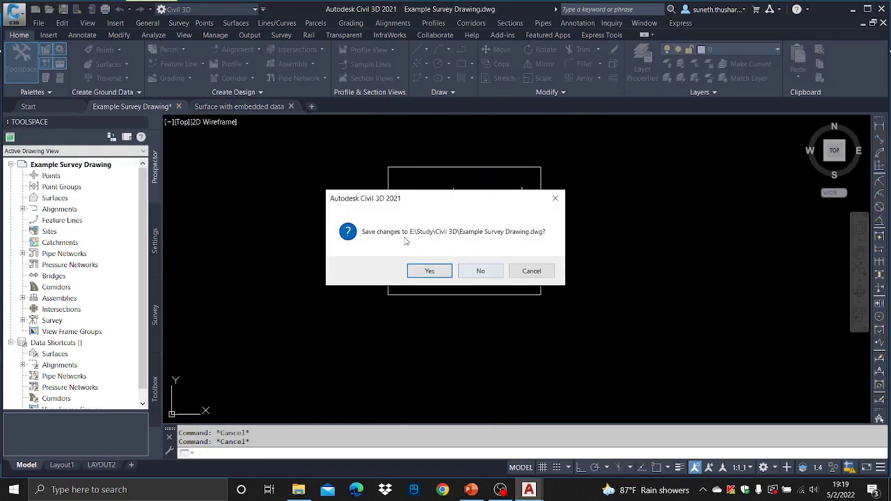
left_click(482, 271)
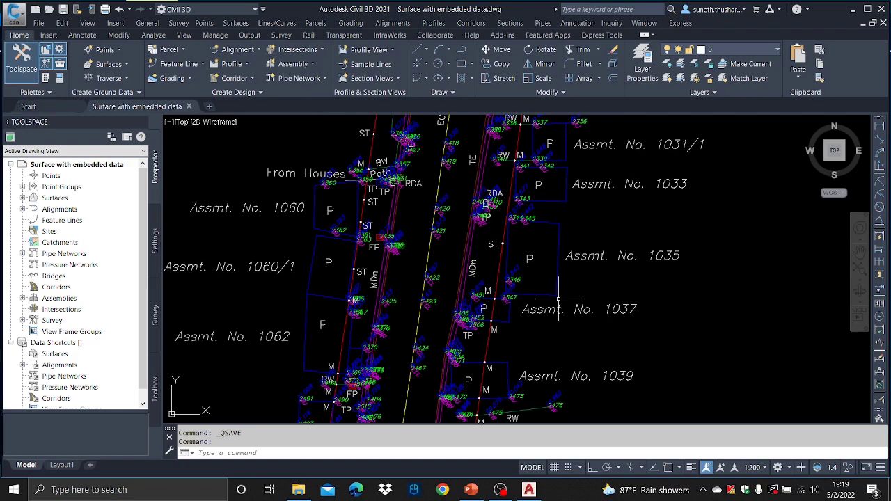
- List the properties of the elevation text at point 2511 beside the RDA marker to check its embedded Z coordinate
scroll(442, 352, "up", 12)
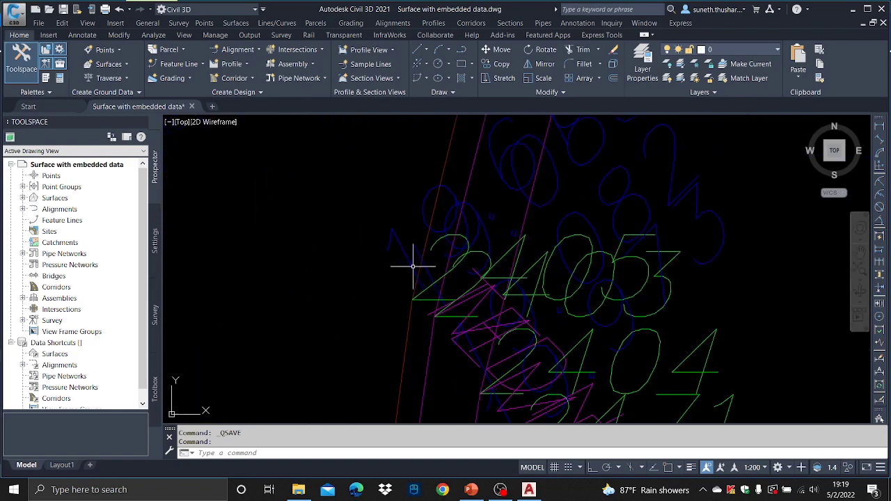
scroll(414, 259, "up", 3)
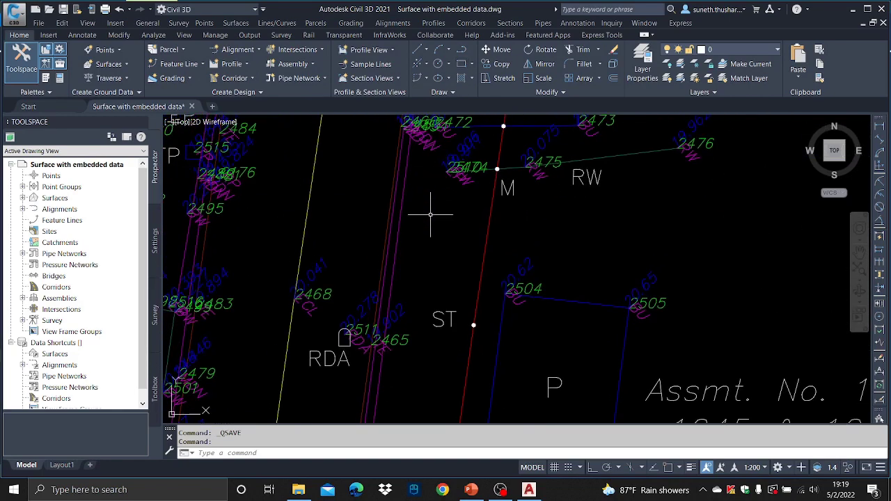
scroll(430, 215, "up", 6)
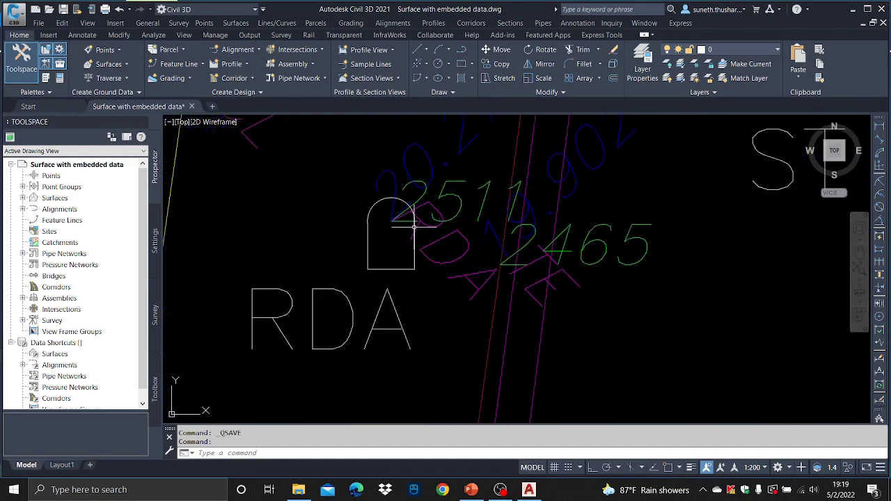
scroll(414, 227, "up", 10)
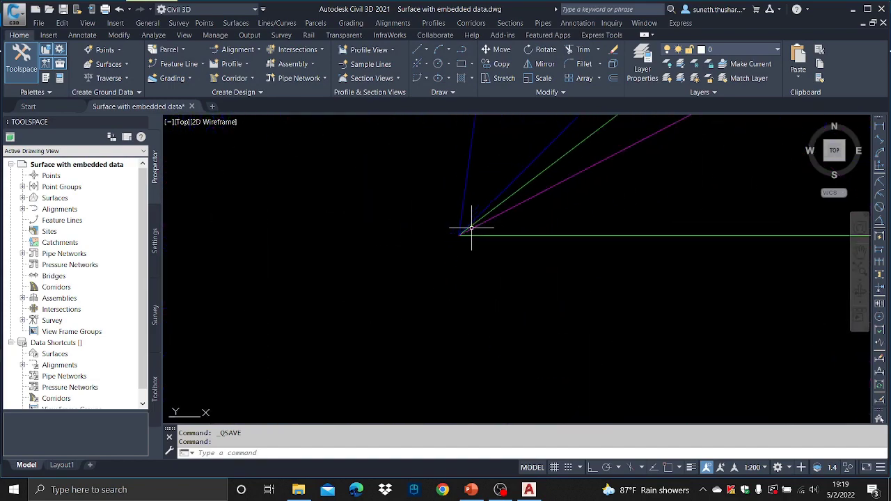
scroll(471, 227, "down", 8)
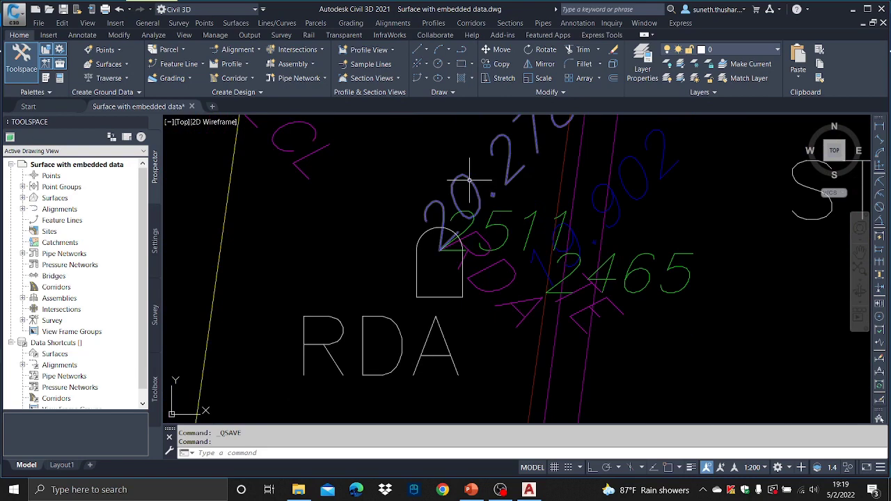
scroll(488, 174, "down", 4)
middle_click_drag(501, 171, 446, 224)
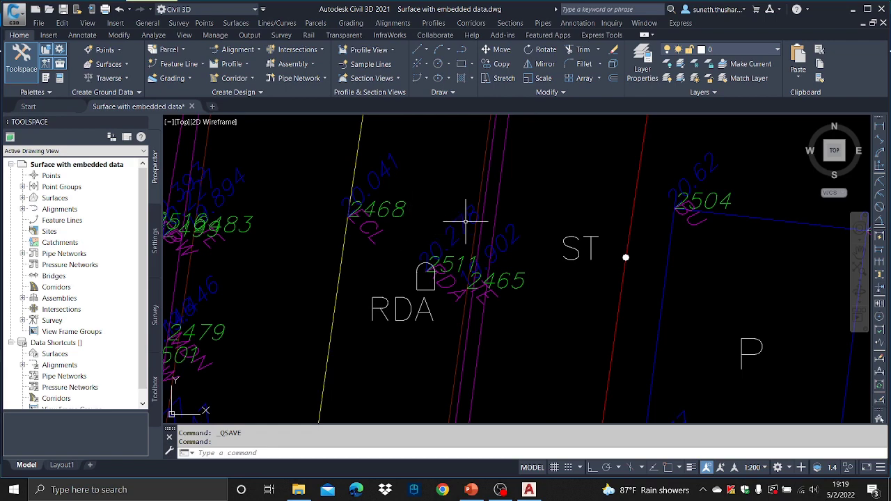
left_click(451, 229)
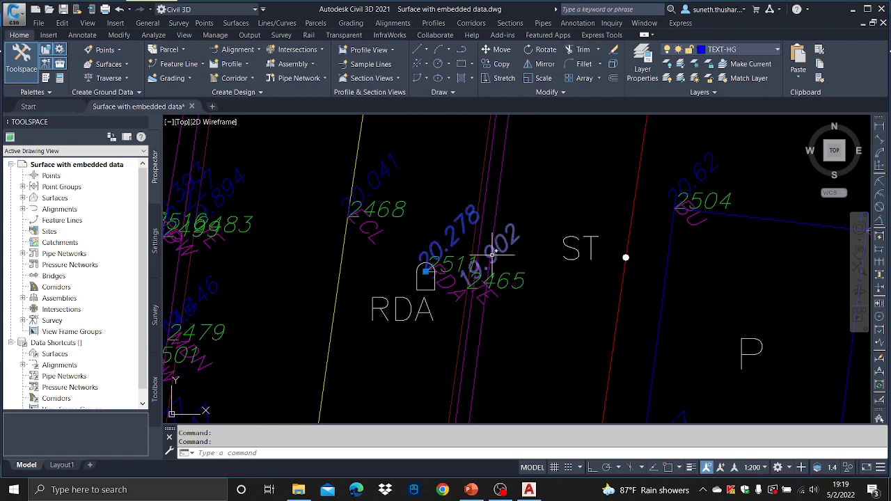
type("li")
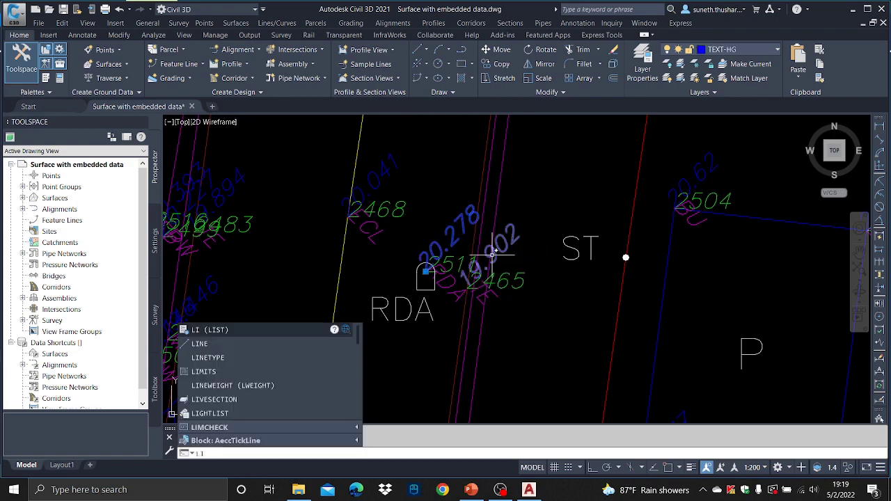
key("Return")
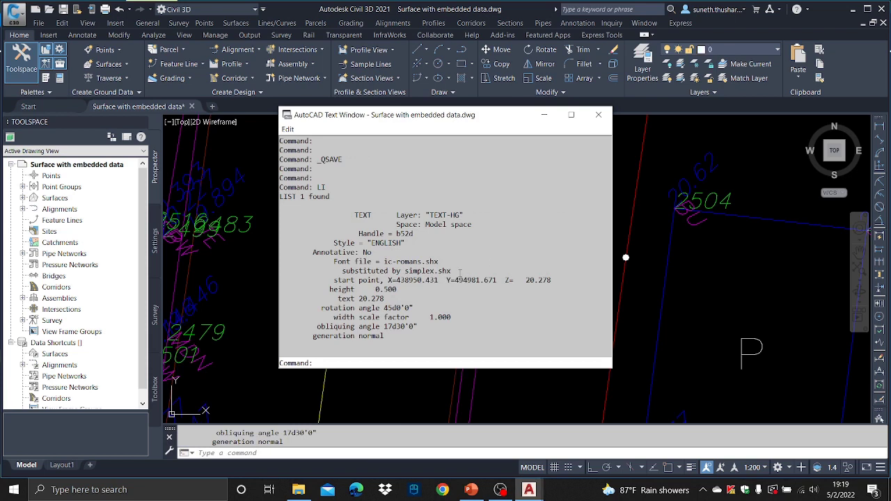
mouse_move(458, 121)
left_mouse_down()
mouse_move(189, 120)
mouse_move(238, 122)
mouse_move(220, 123)
left_mouse_up()
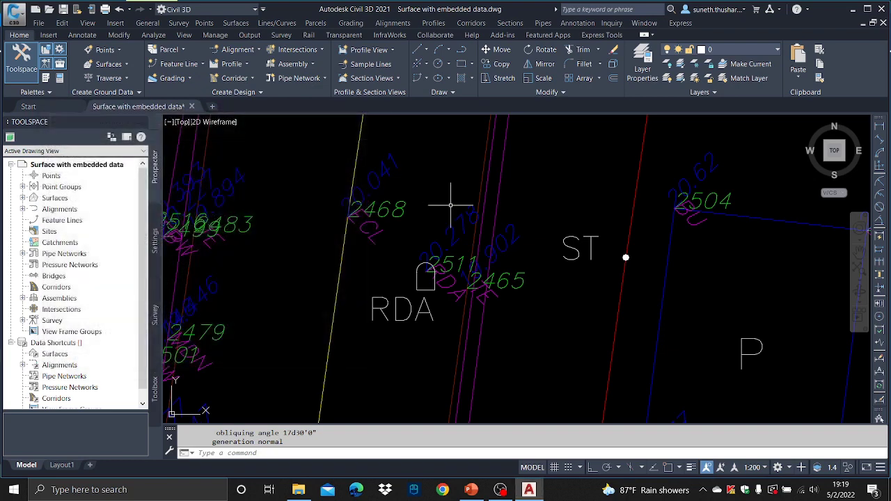
left_click(361, 116)
- Select the elevation text at point 2650 and extend the selection to all similar texts in the drawing
mouse_move(514, 236)
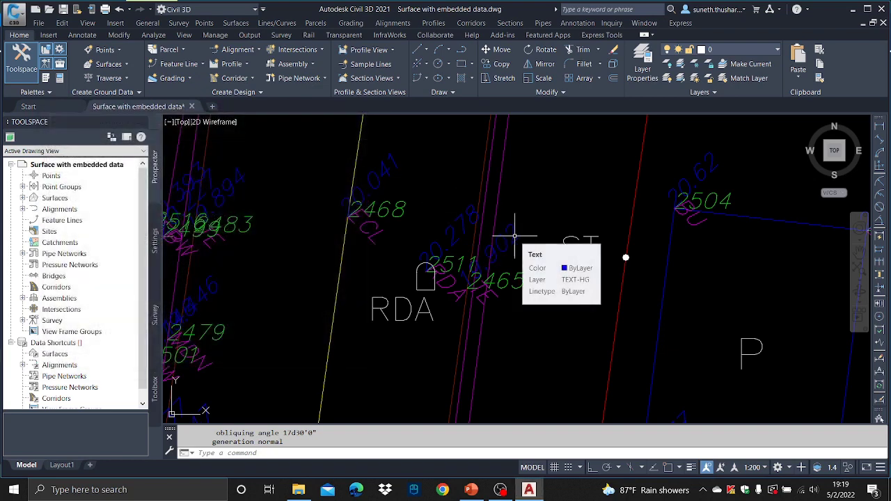
scroll(514, 236, "down", 6)
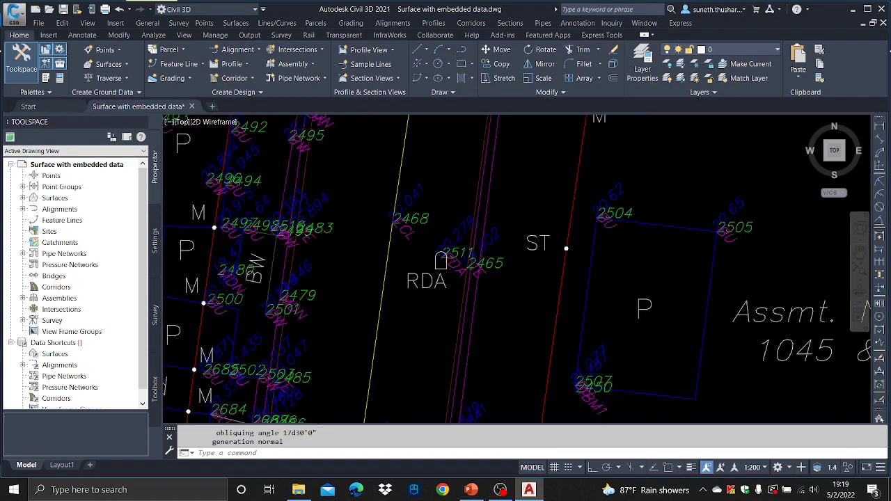
scroll(417, 298, "up", 3)
scroll(417, 299, "up", 4)
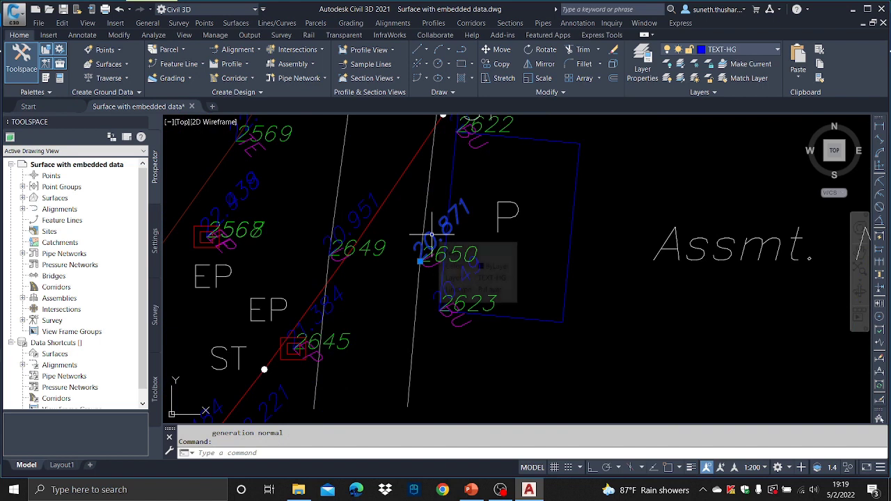
left_click(432, 233)
right_click(433, 237)
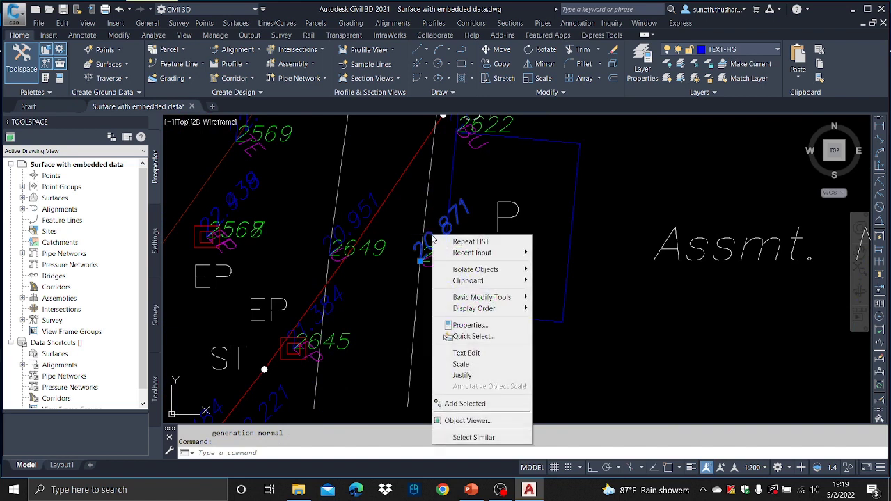
left_click(472, 438)
scroll(425, 239, "down", 4)
scroll(500, 237, "down", 6)
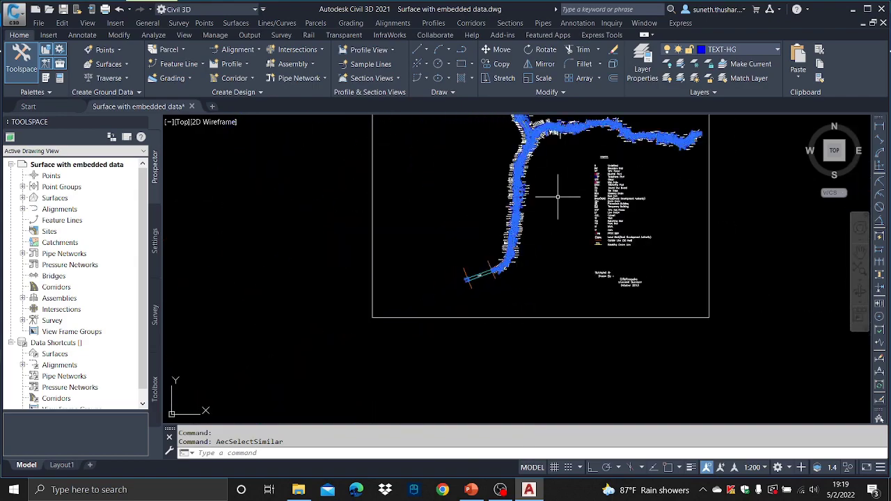
- Isolate the selected elevation texts so all other survey objects are hidden
scroll(558, 197, "up", 4)
scroll(537, 282, "up", 2)
scroll(518, 292, "down", 7)
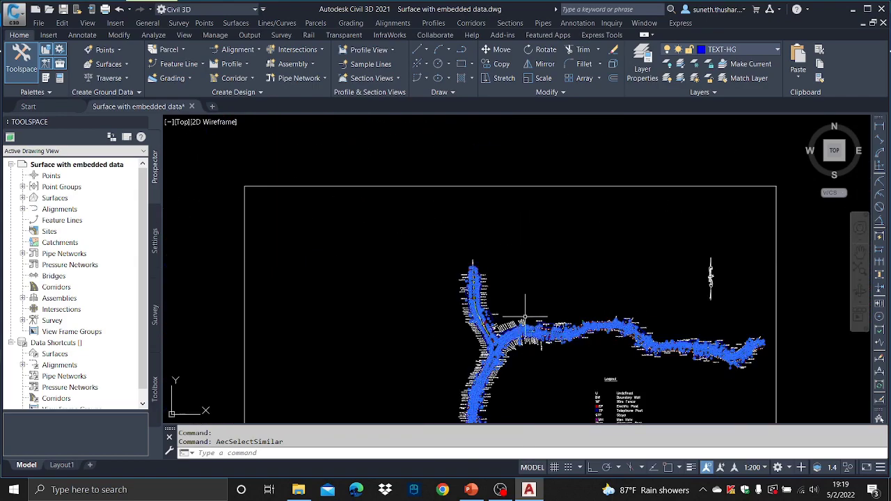
scroll(500, 220, "up", 7)
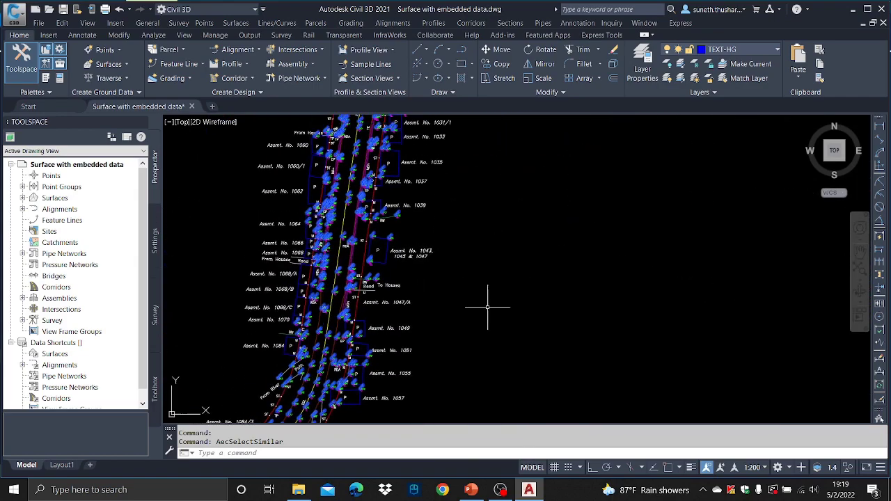
right_click(203, 209)
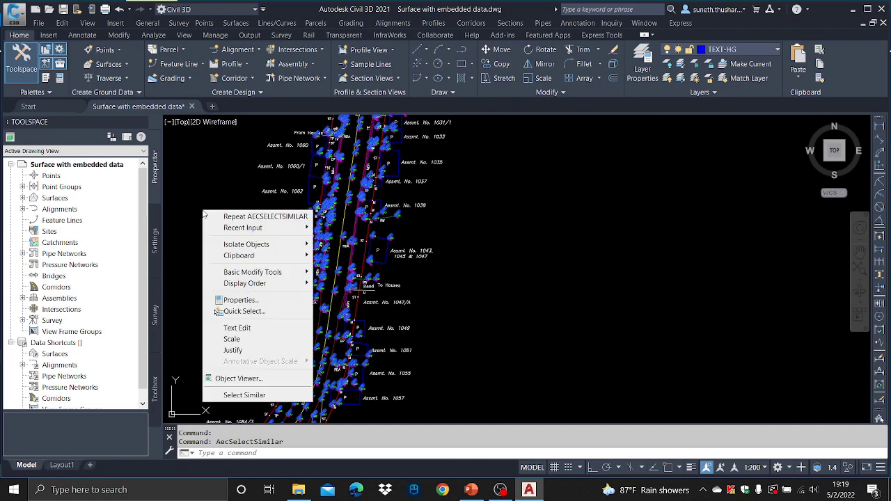
mouse_move(307, 245)
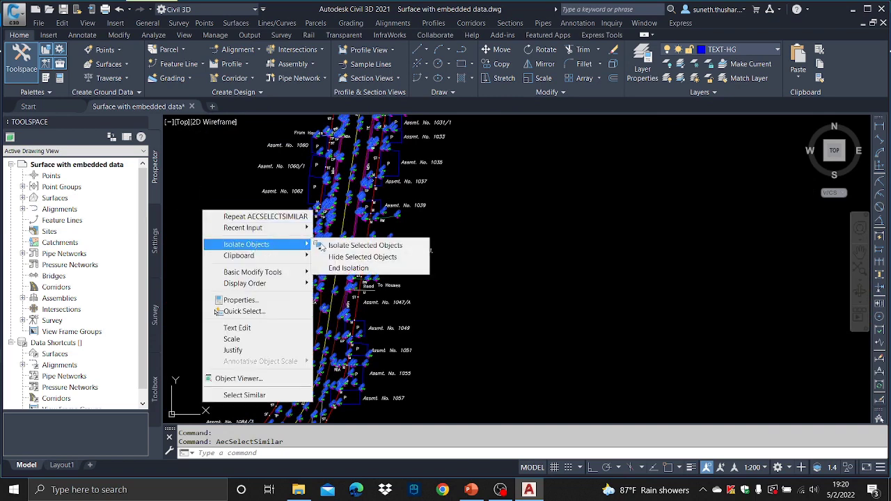
left_click(358, 249)
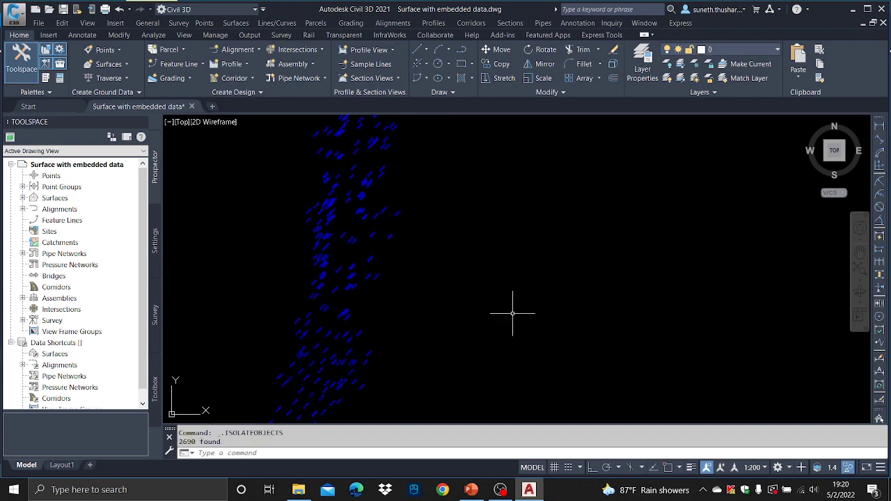
- Run the EATTEXT command and choose to create a new data extraction
scroll(508, 188, "down", 2)
scroll(434, 255, "up", 5)
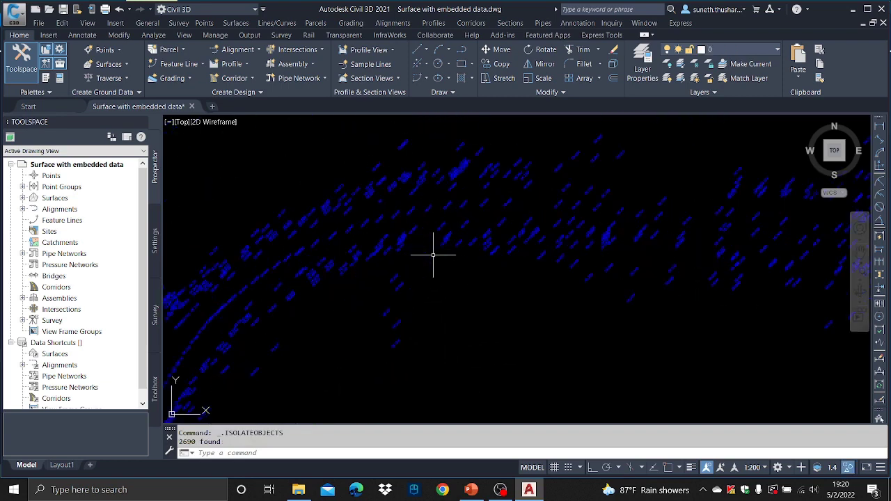
scroll(403, 224, "down", 5)
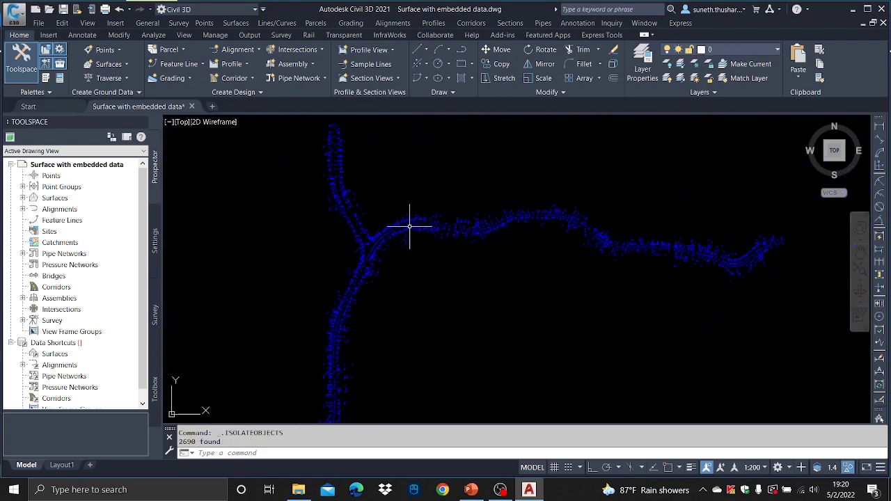
middle_click_drag(456, 302, 514, 275)
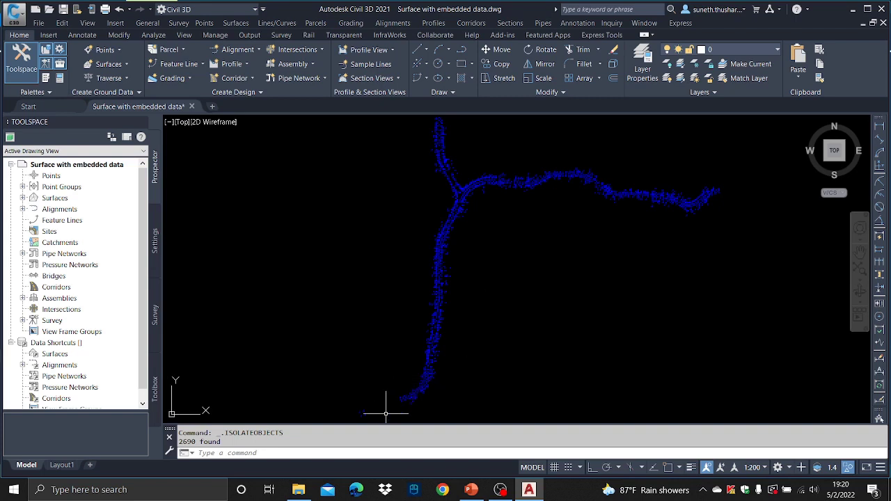
left_click(254, 452)
type("eatt")
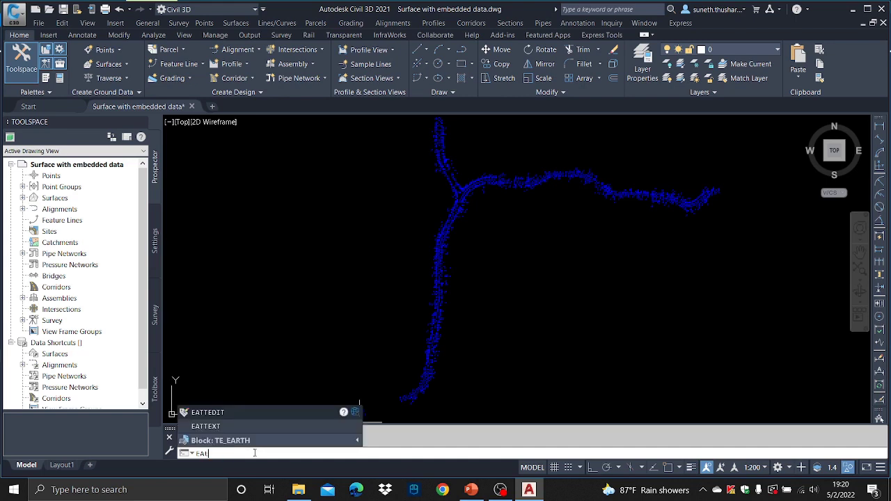
type("ext")
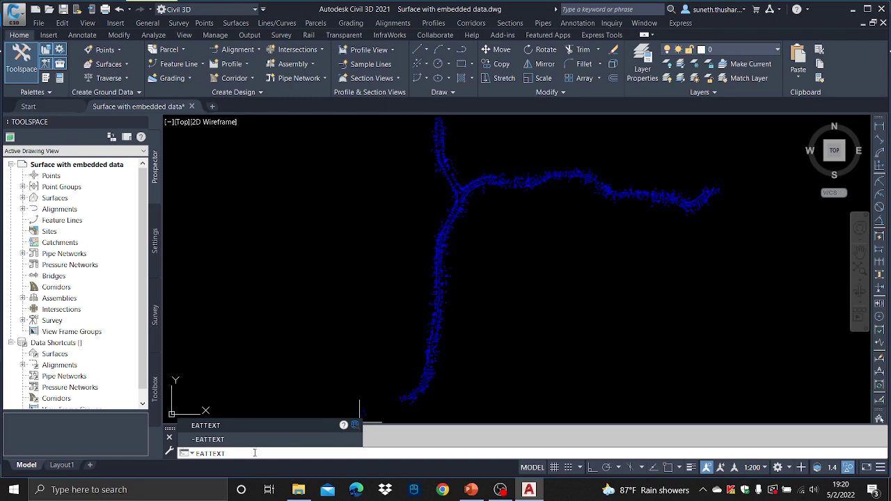
key("Return")
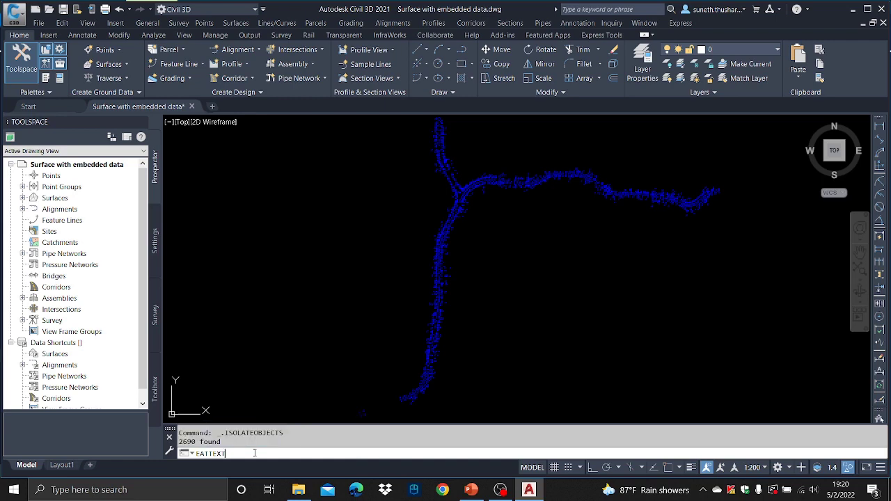
key("Return")
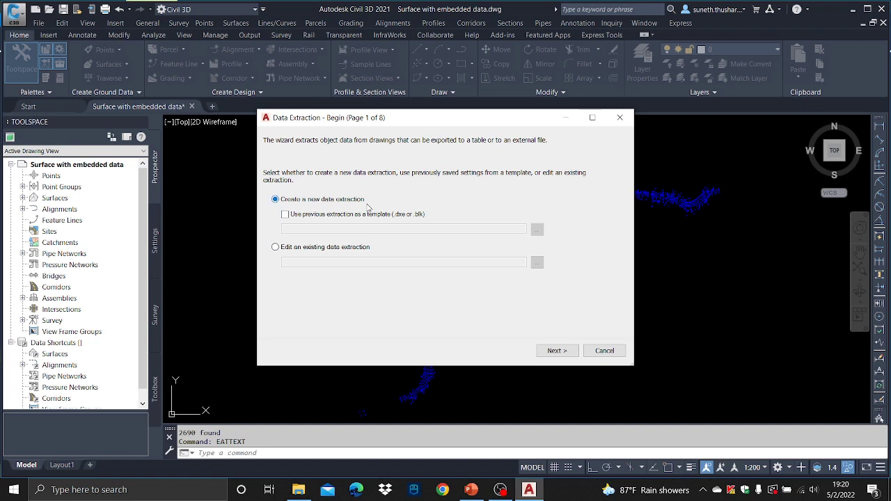
left_click(561, 352)
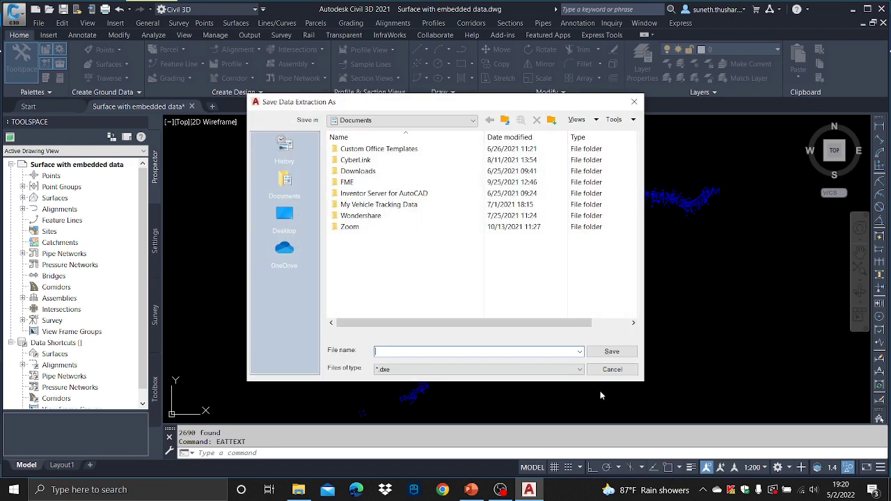
- Save the data extraction as "Surface with Embedded Data" in the E:\Study\Civil 3D folder
left_click(464, 123)
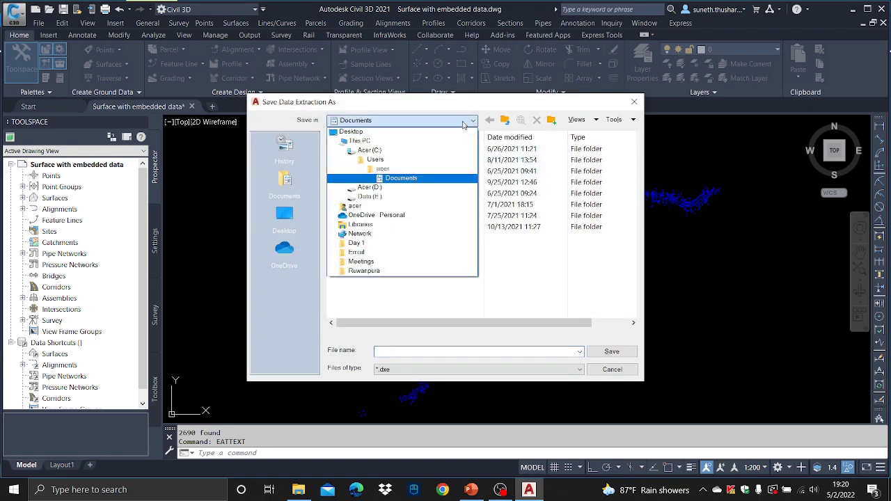
left_click(446, 141)
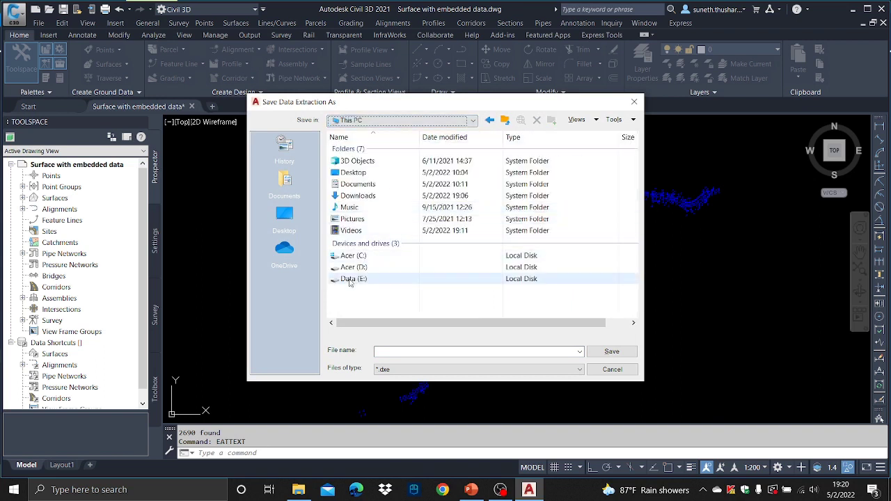
double_click(352, 280)
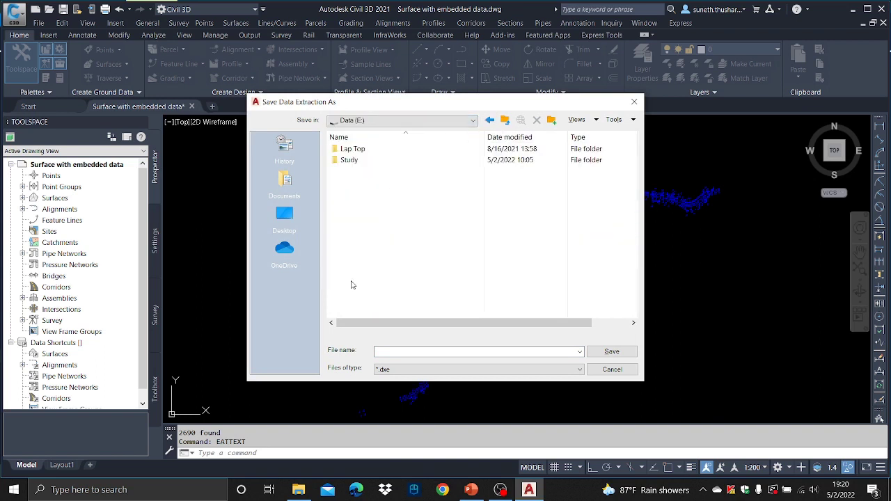
double_click(350, 160)
left_click(361, 150)
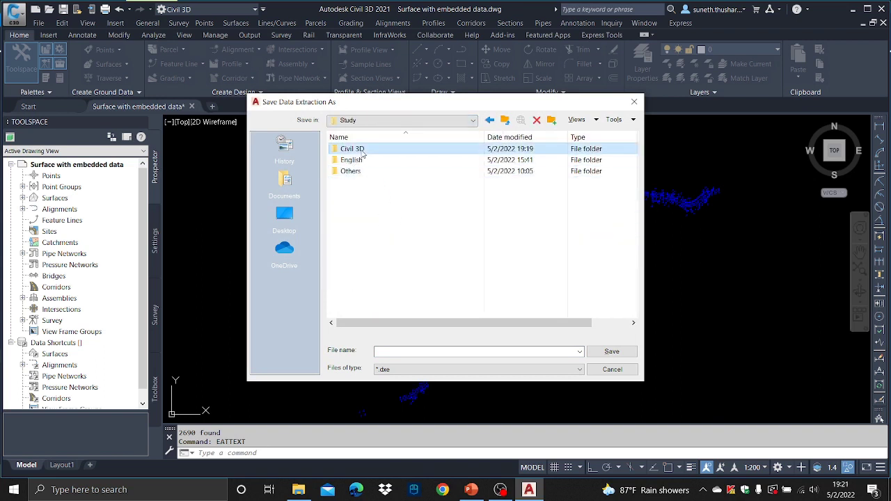
double_click(363, 155)
left_click(394, 352)
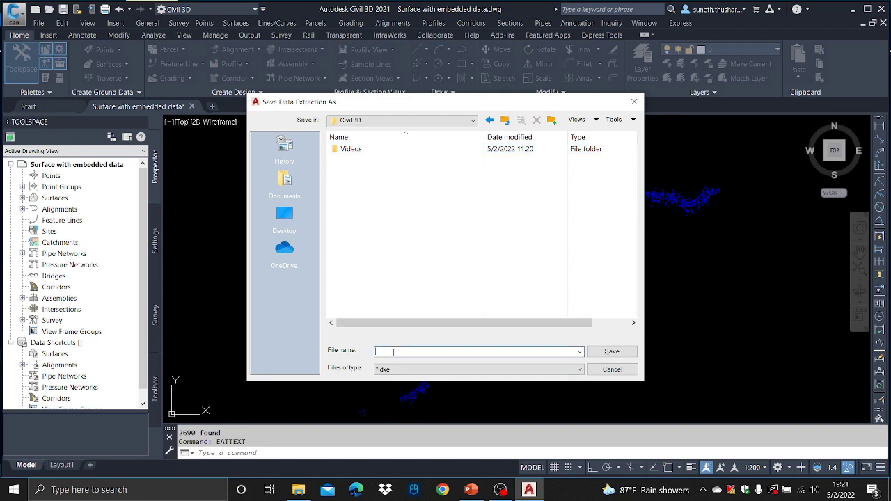
type("Surface with Embedded Data")
left_click(612, 351)
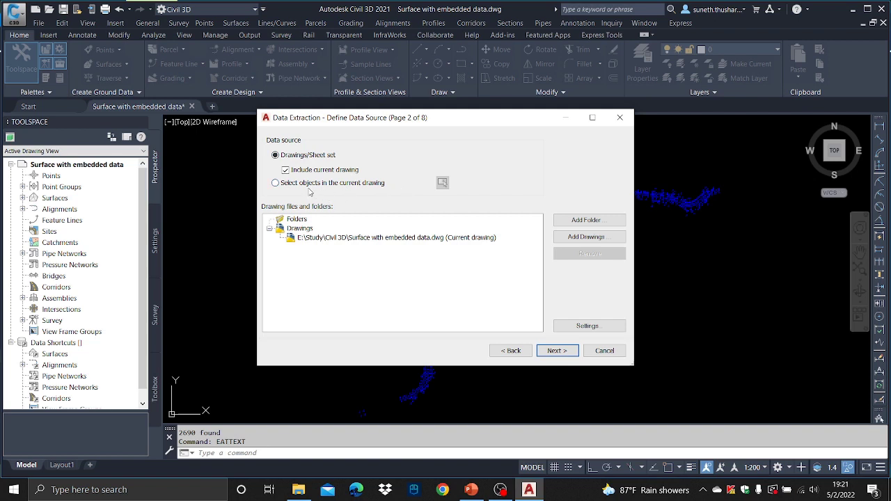
- Use selected objects in the current drawing as the data source, picking all the isolated elevation texts, and accept the Text object type
left_click(276, 183)
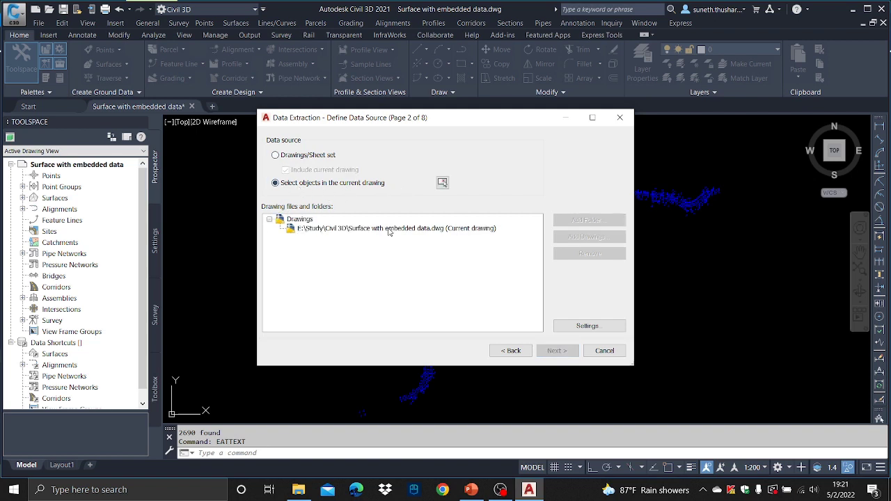
left_click(442, 182)
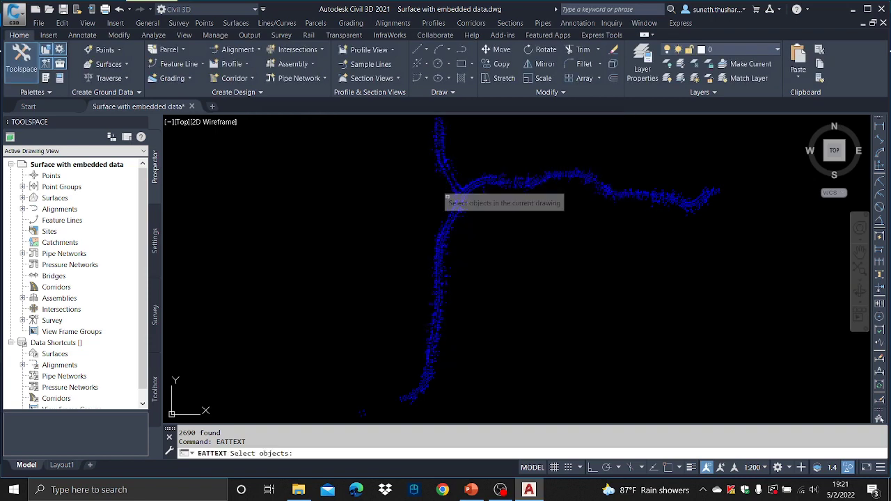
scroll(471, 215, "down", 5)
left_click(610, 331)
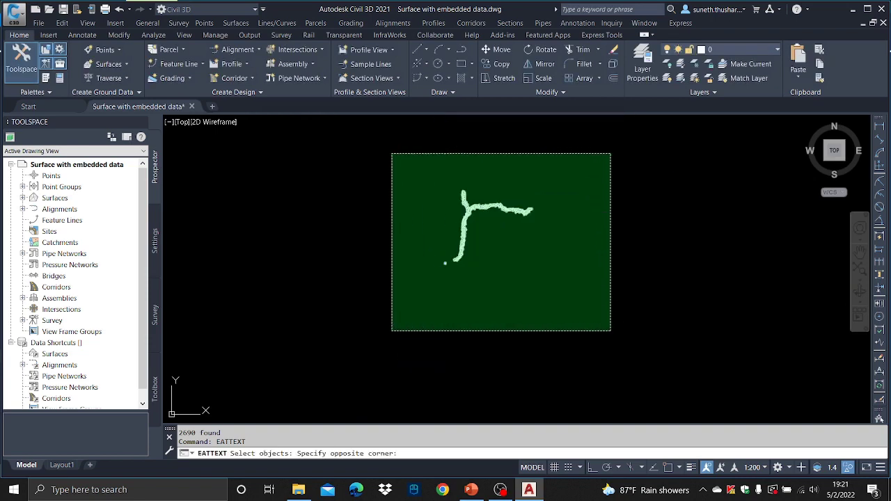
left_click(391, 152)
key("Return")
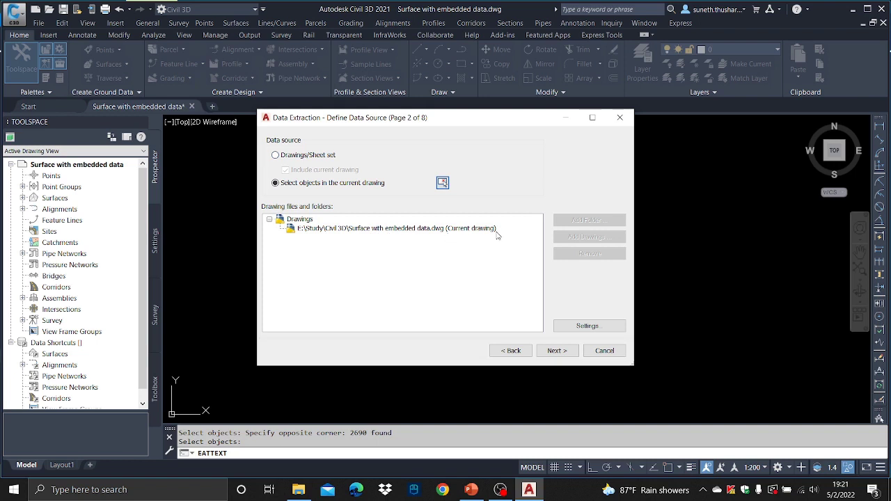
left_click(571, 352)
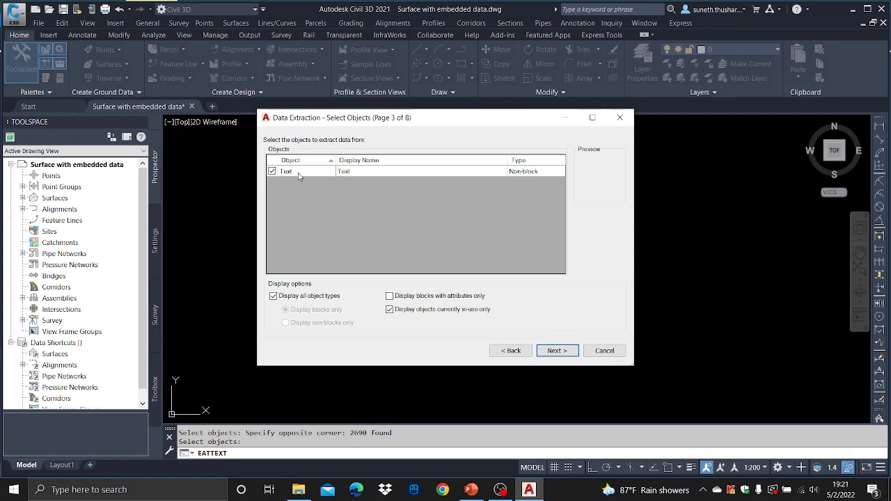
left_click(566, 351)
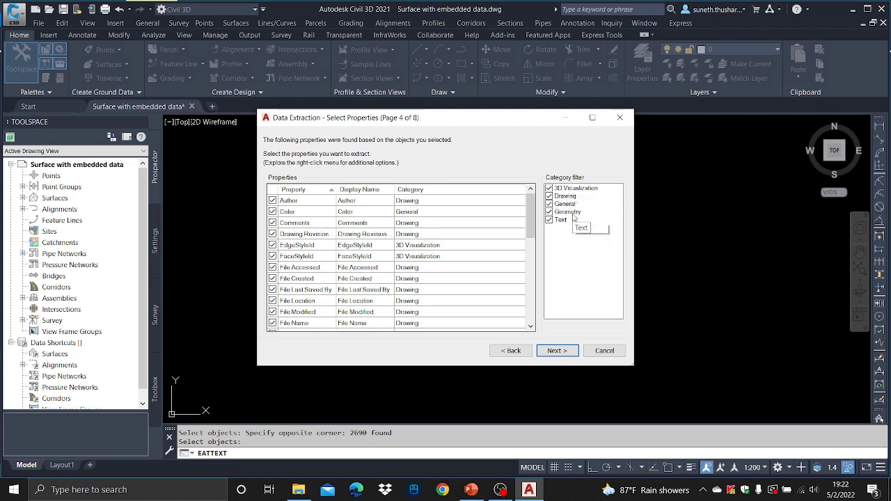
- Exclude the 3D Visualization, Drawing, General and Text categories so only the Geometry properties are extracted, and accept the refined data
left_click(549, 188)
left_click(549, 196)
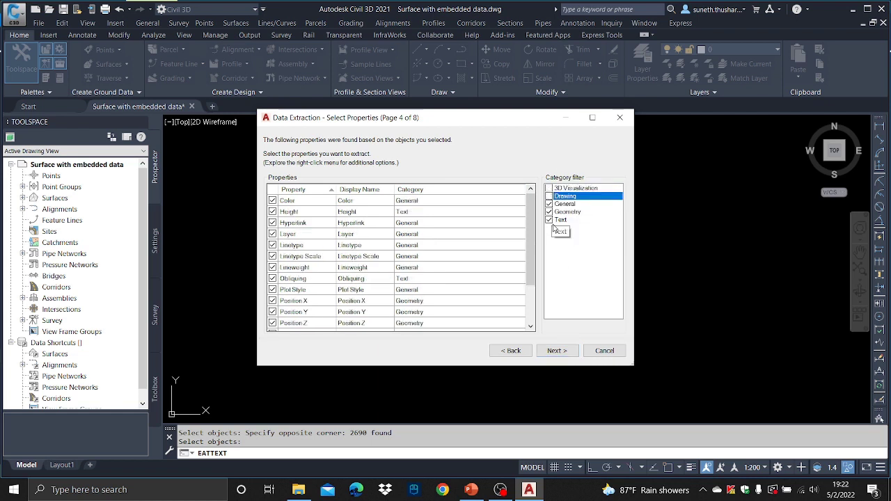
left_click(549, 204)
left_click(549, 219)
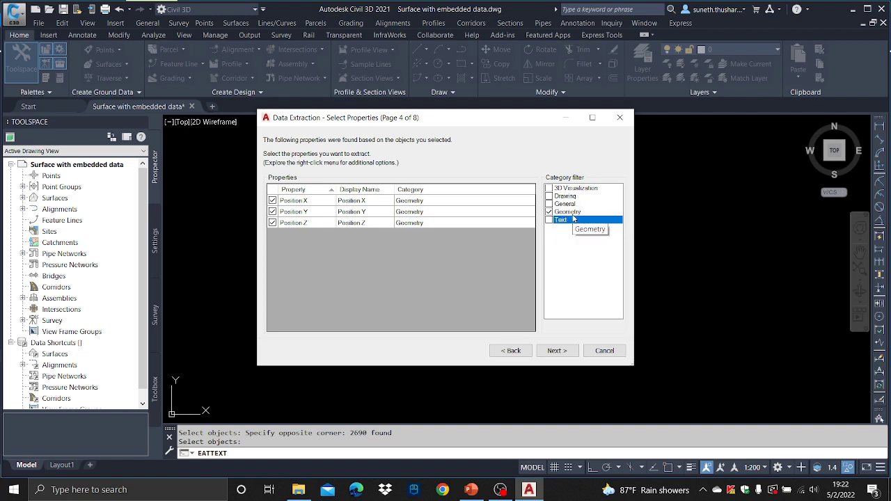
left_click(565, 353)
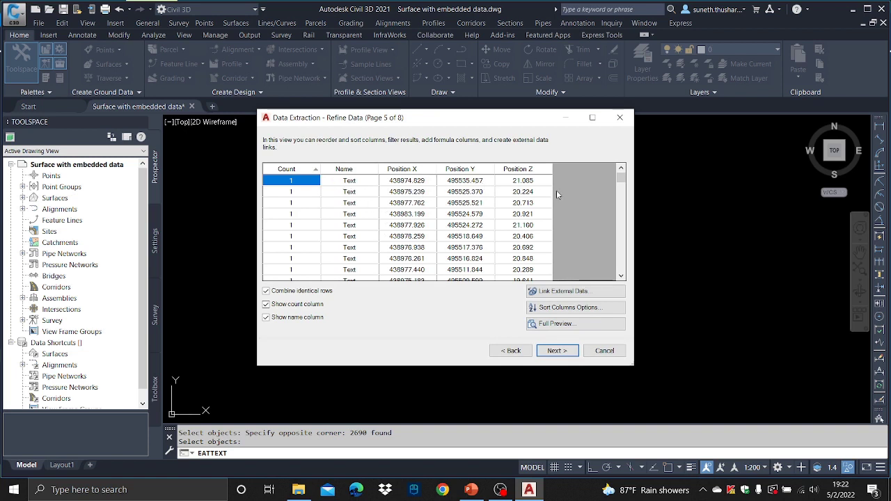
left_click(566, 351)
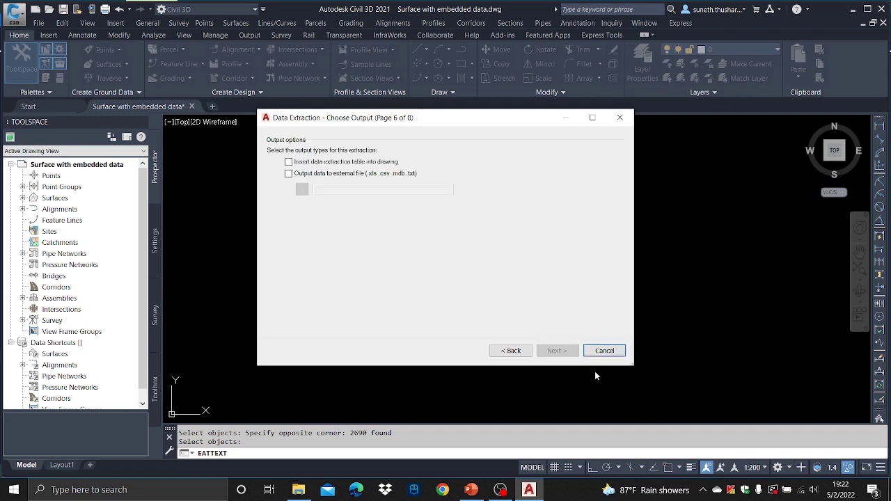
- Output the extracted data to the external file "Surface with embedded data.xls" in E:\Study\Civil 3D and finish the extraction
left_click(289, 174)
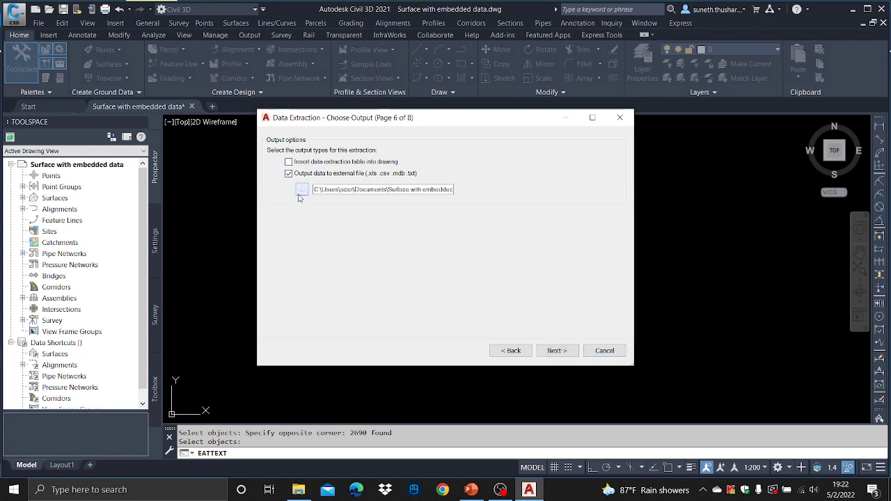
left_click(302, 190)
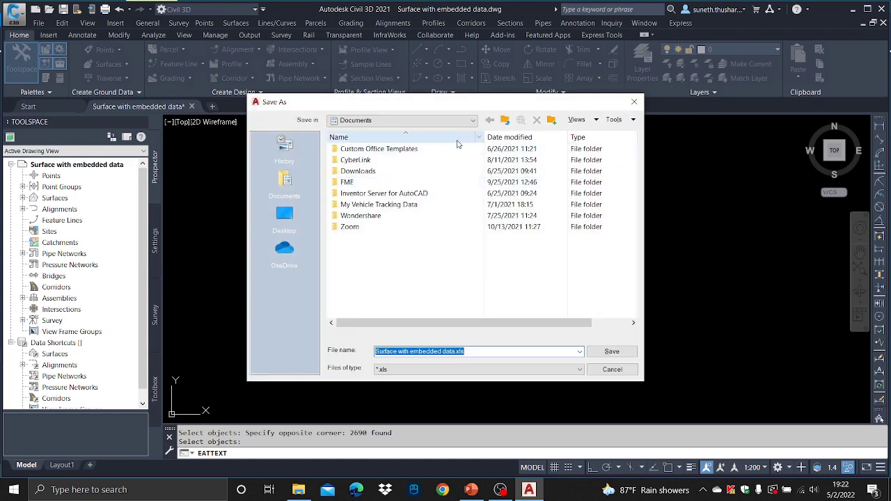
left_click(468, 123)
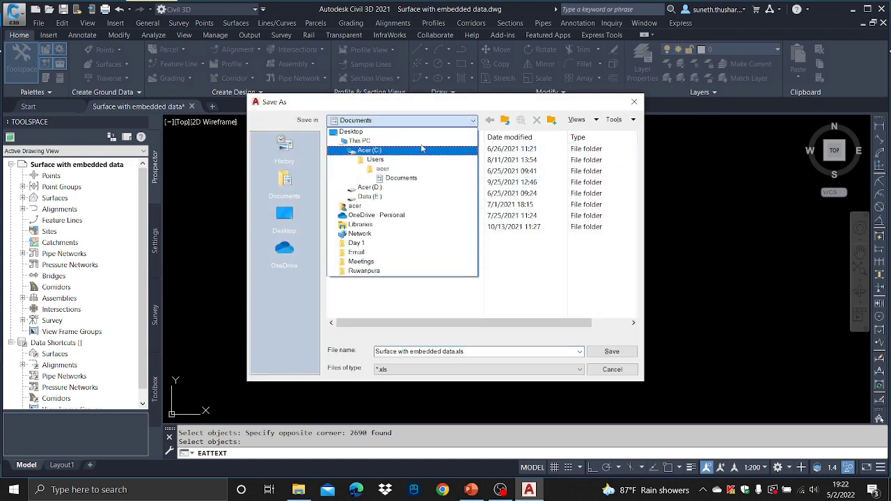
left_click(376, 140)
left_click(364, 283)
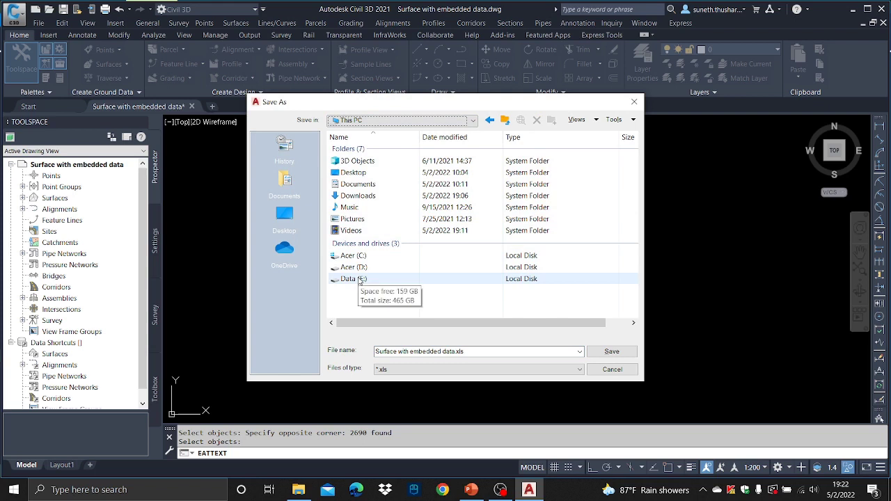
double_click(360, 282)
double_click(350, 160)
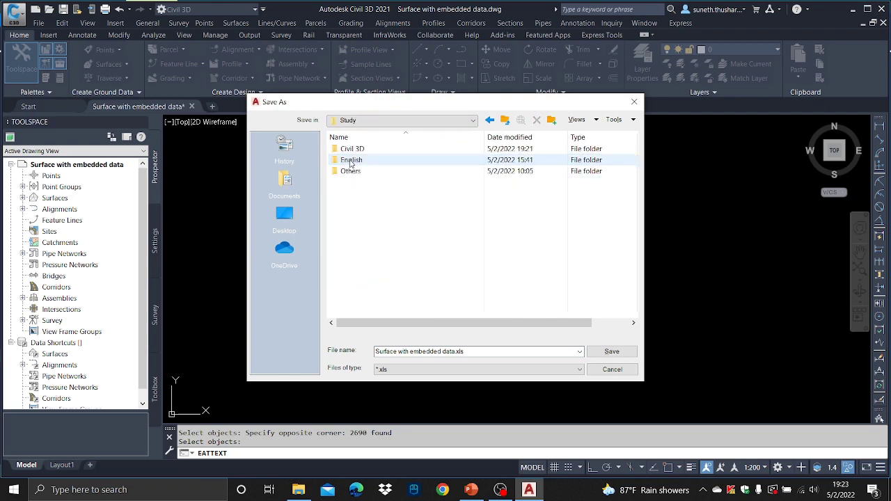
double_click(352, 149)
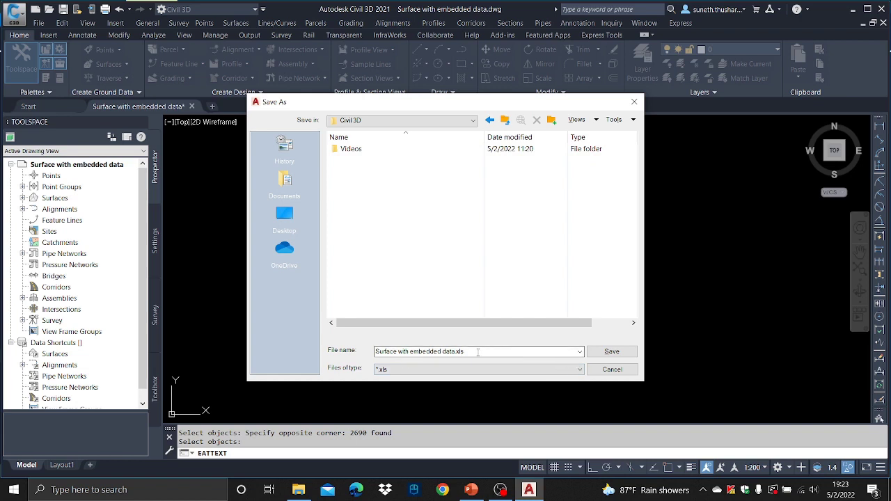
left_click(610, 353)
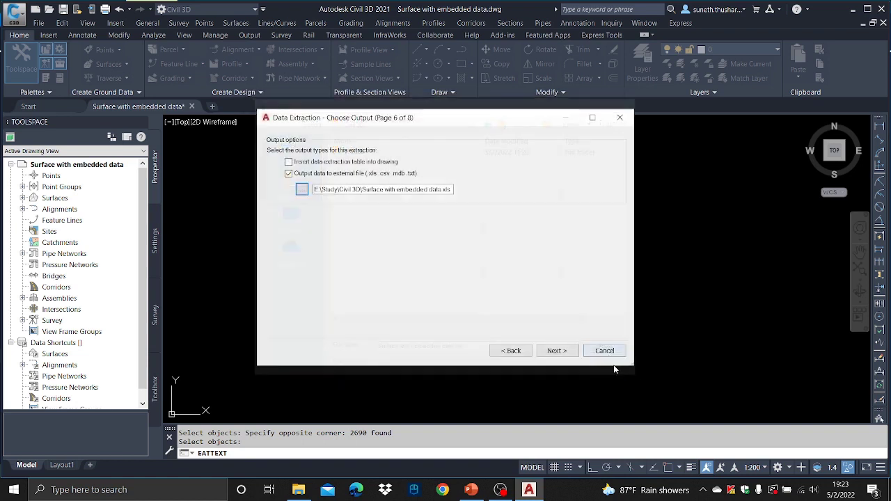
left_click(553, 352)
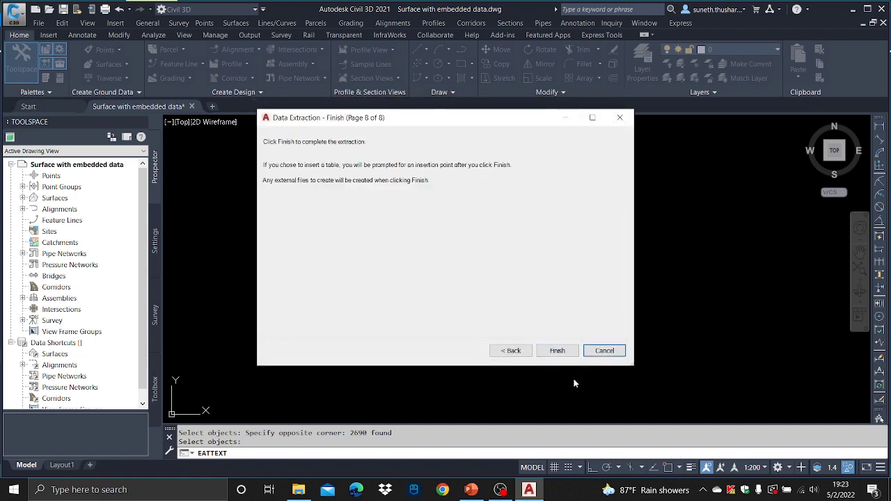
left_click(556, 351)
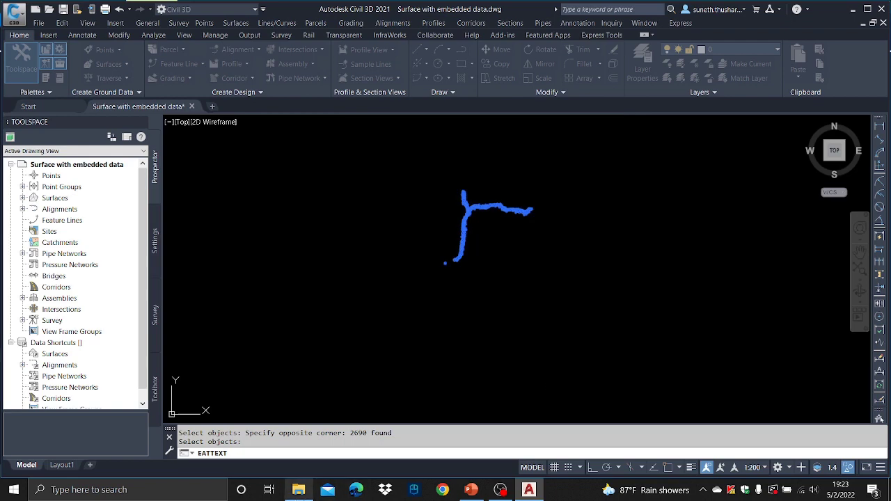
- Open "Surface with embedded data.xls" from the Civil 3D folder in Excel and dismiss the Office activation wizard
left_click(298, 491)
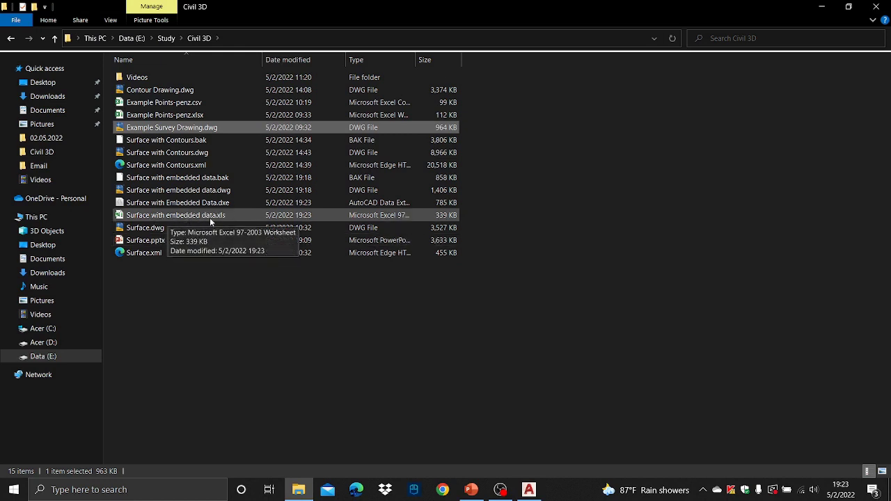
double_click(192, 217)
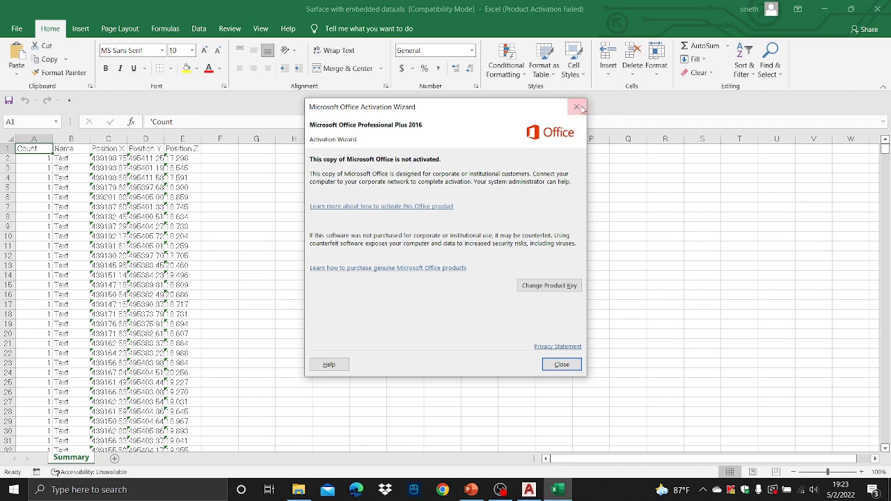
left_click(576, 108)
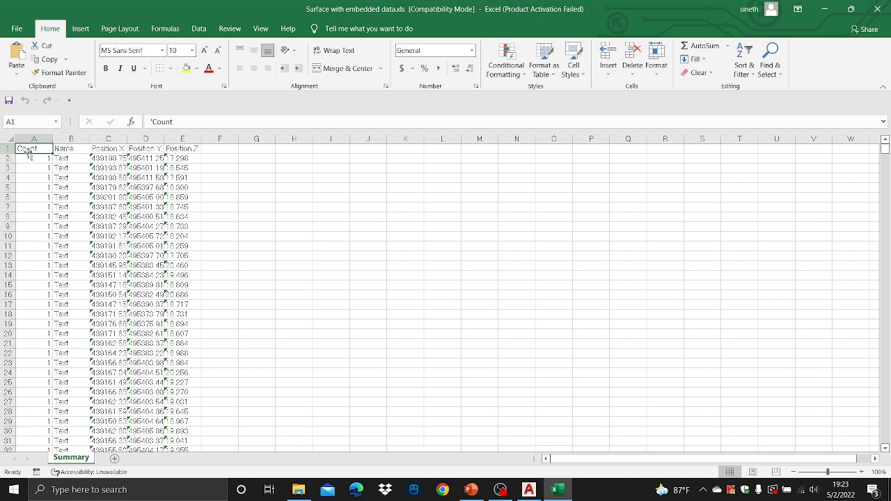
- Delete the Count and Name columns and the header row from the Summary sheet
left_click_drag(27, 136, 62, 136)
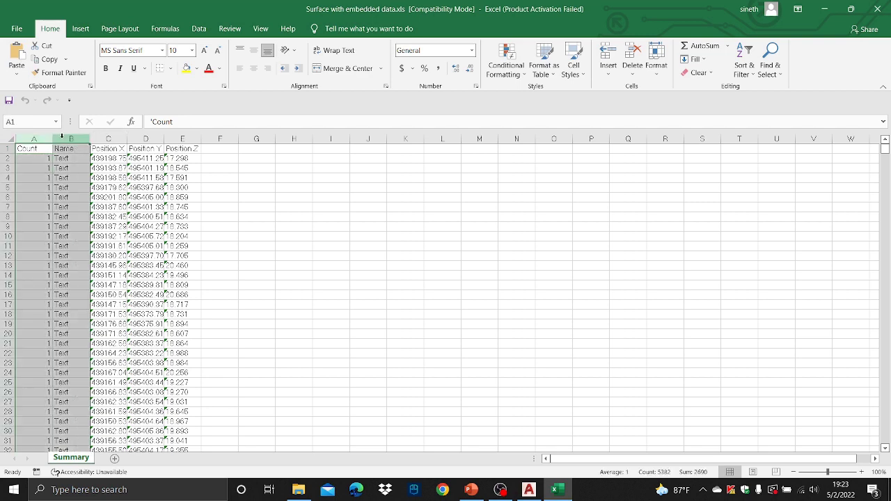
right_click(62, 136)
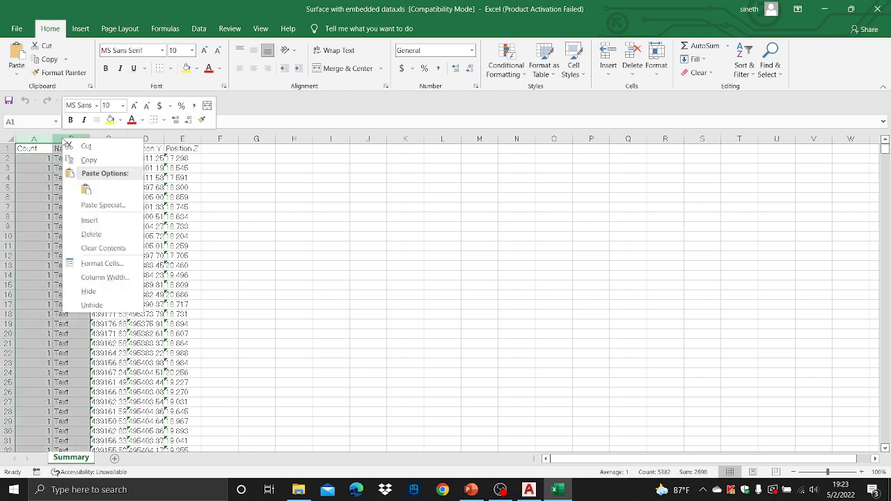
left_click(90, 234)
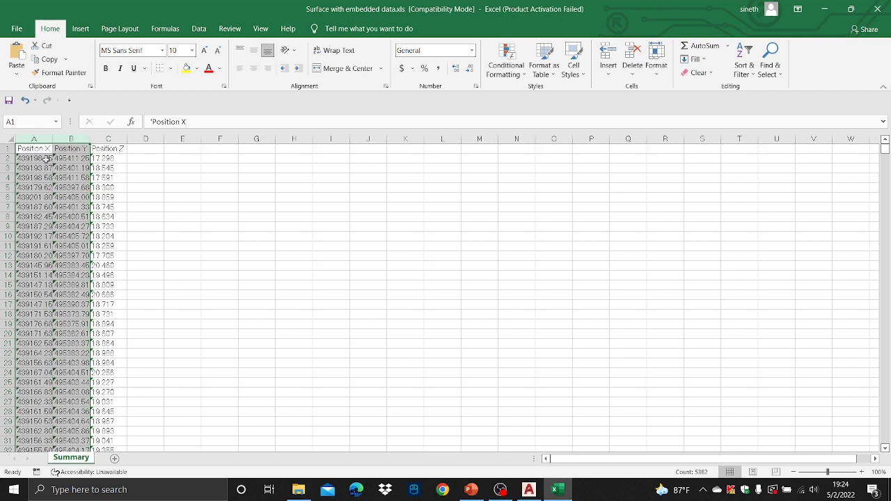
left_click(6, 147)
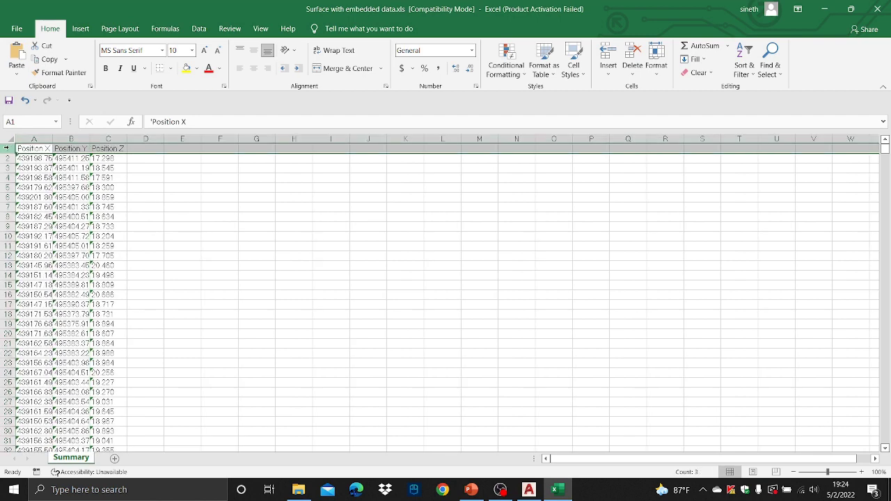
right_click(6, 148)
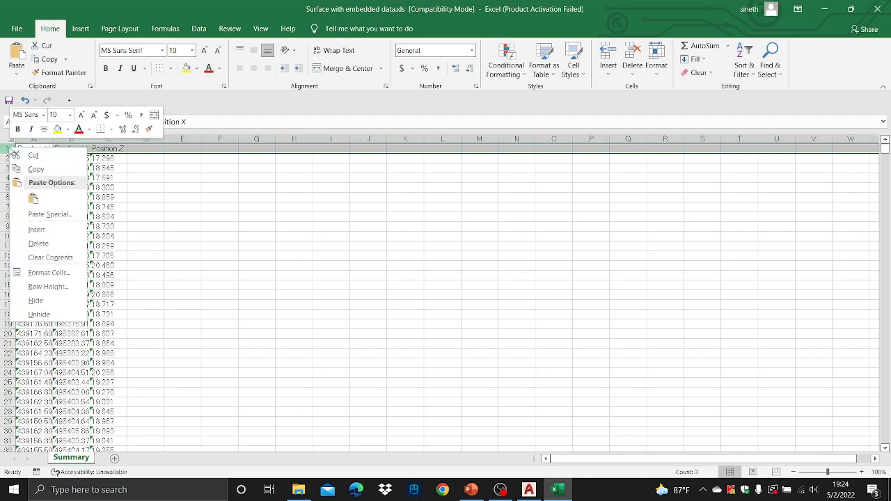
left_click(38, 243)
- Insert an empty column before the X coordinates and select its first cell, A1
left_click(36, 138)
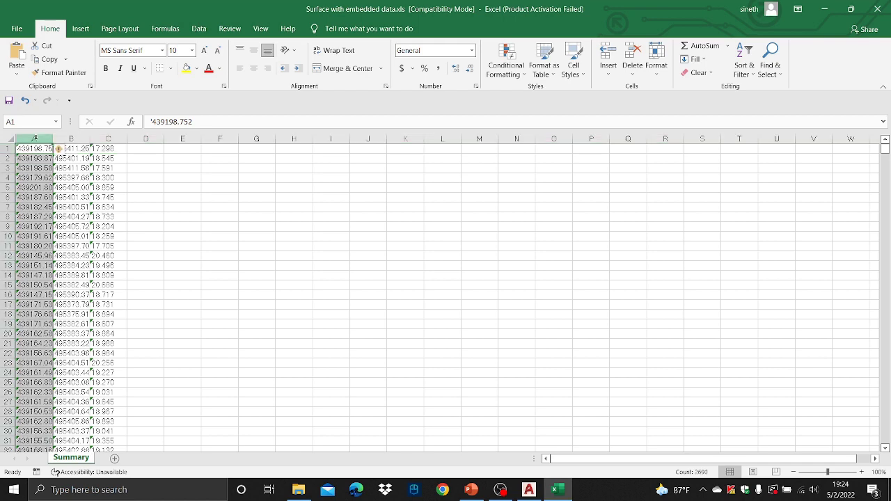
right_click(34, 139)
left_click(73, 220)
left_click(41, 148)
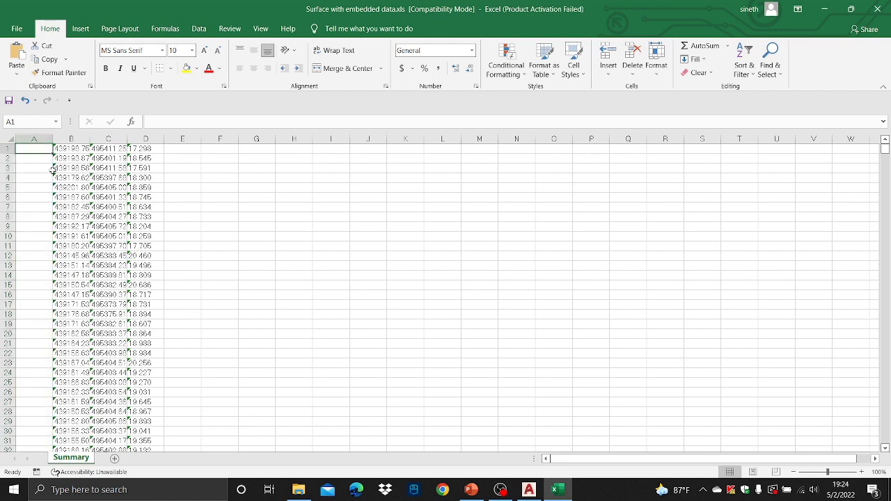
- Number the points in column A consecutively from 1, filling the series down to the last data row, 2690
type("1")
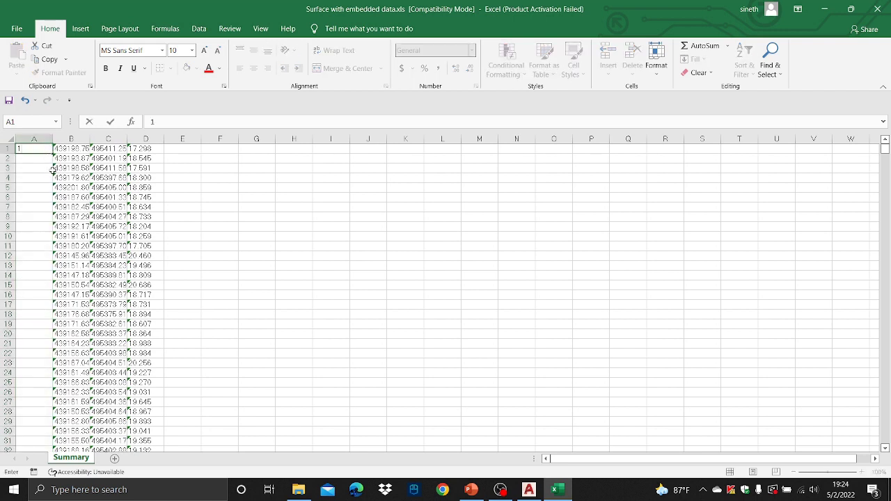
key("Return")
type("2")
key("Return")
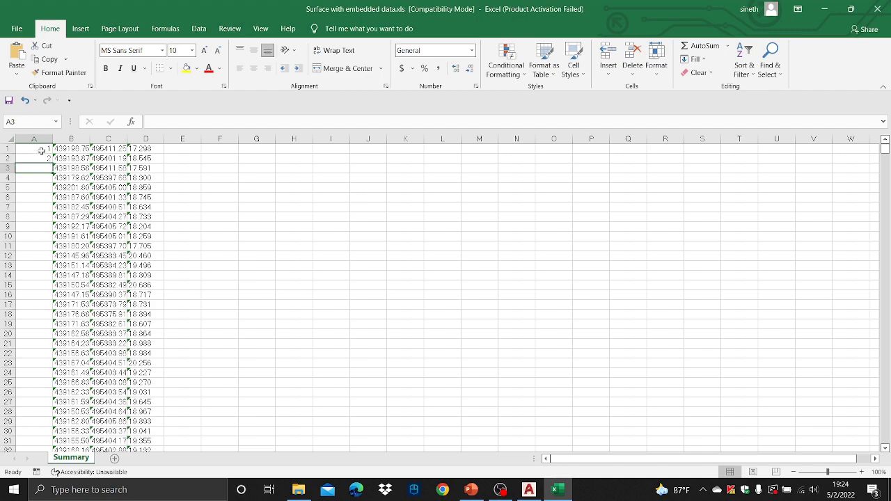
left_click_drag(41, 150, 53, 432)
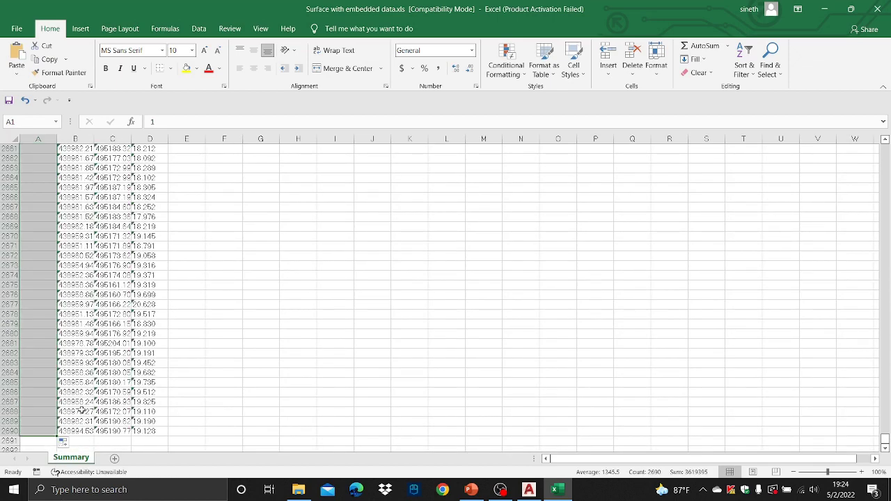
- Start saving a copy of the workbook in E:\Study\Civil 3D with the file type CSV (Comma delimited)
left_click(17, 29)
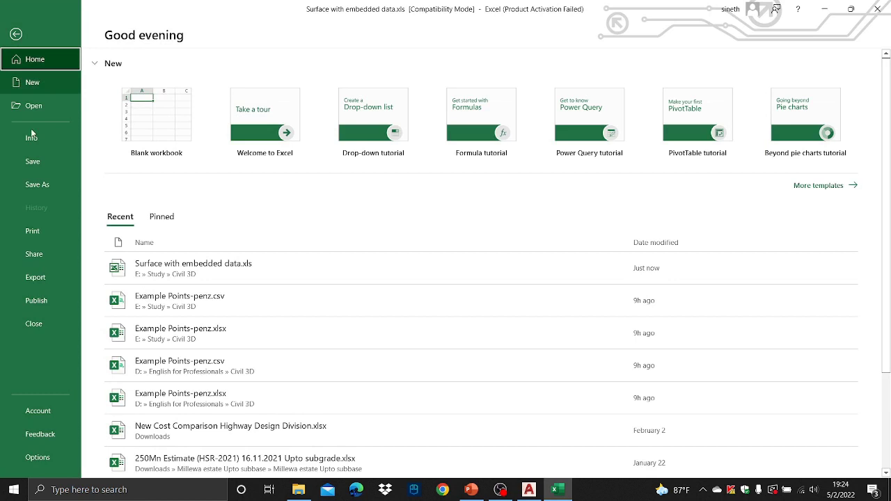
left_click(42, 186)
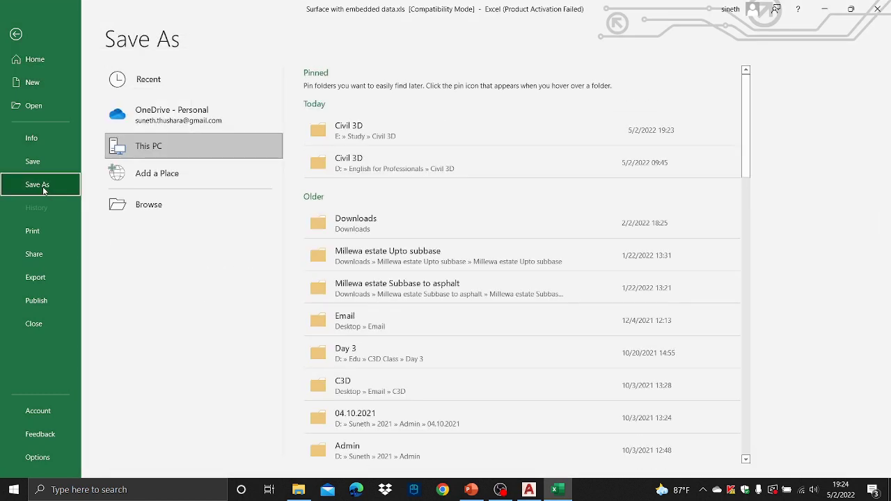
left_click(361, 136)
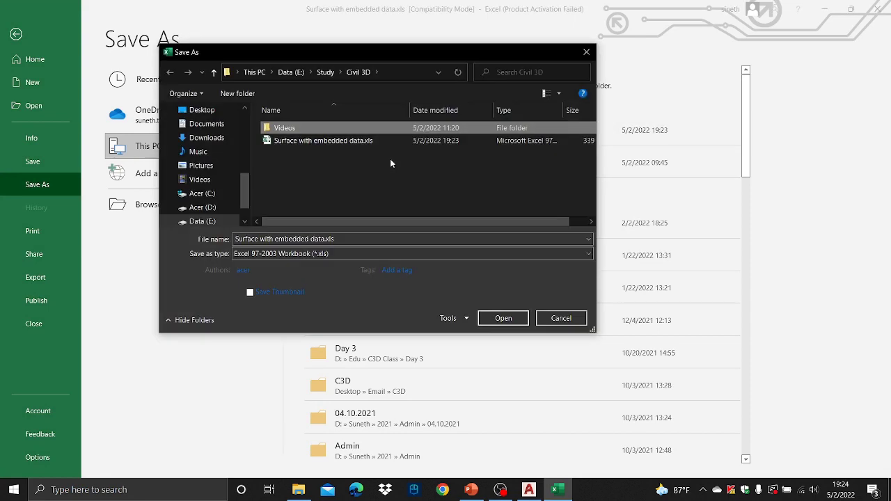
left_click(444, 255)
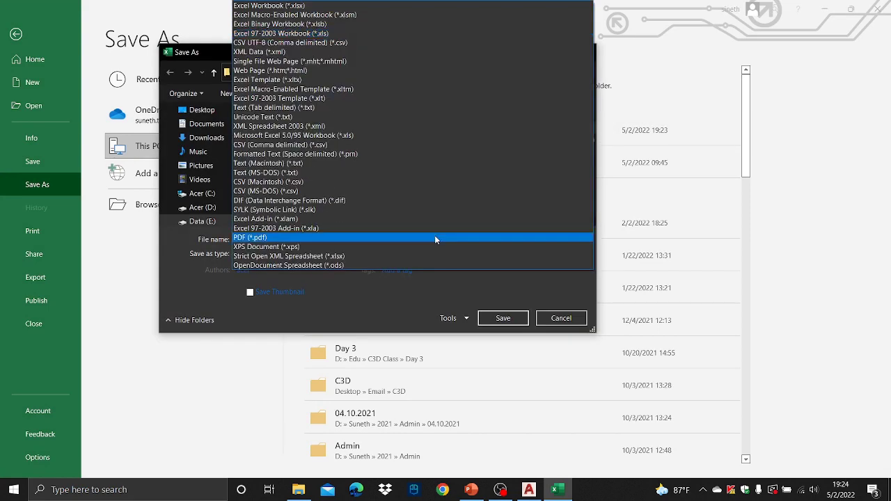
left_click(401, 144)
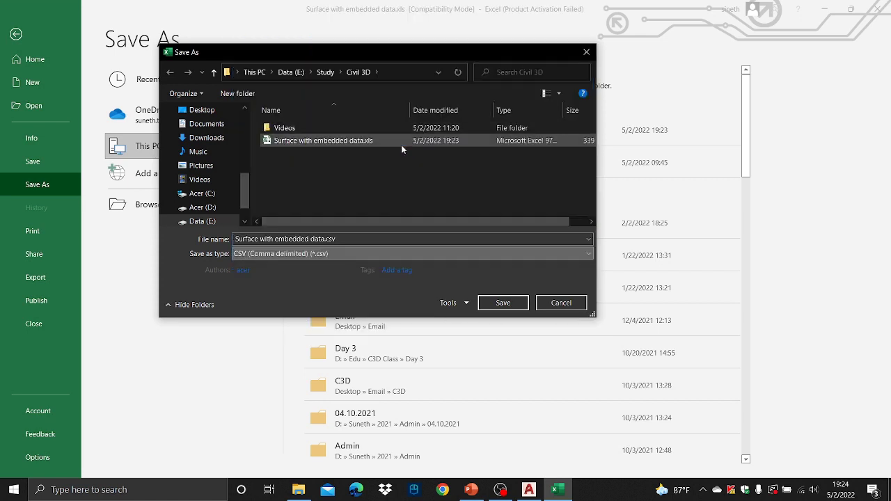
- Name the file "Surface with embedded data-PENZ", save it keeping the CSV format, and close the workbook
left_click(341, 239)
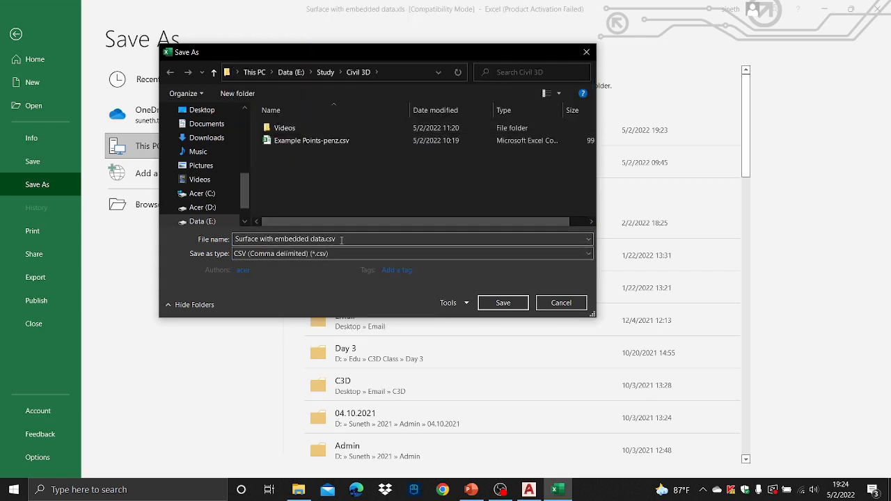
key("ctrl+a")
left_click(341, 239)
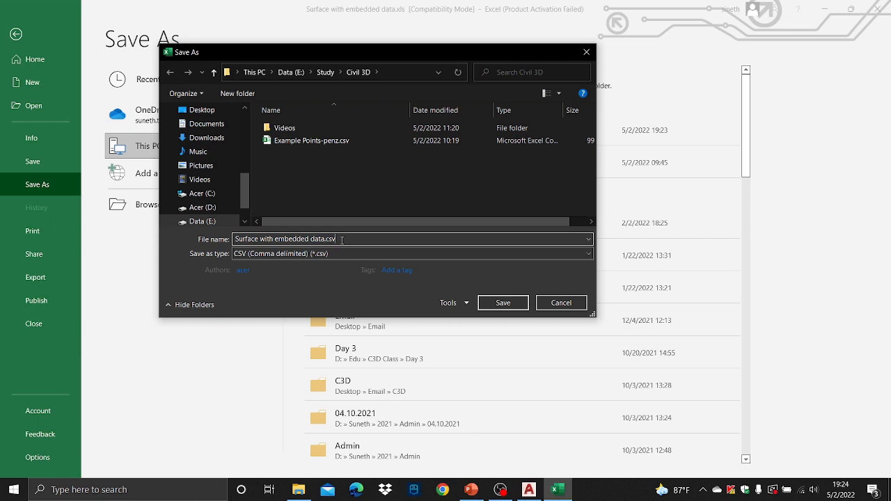
key("BackSpace")
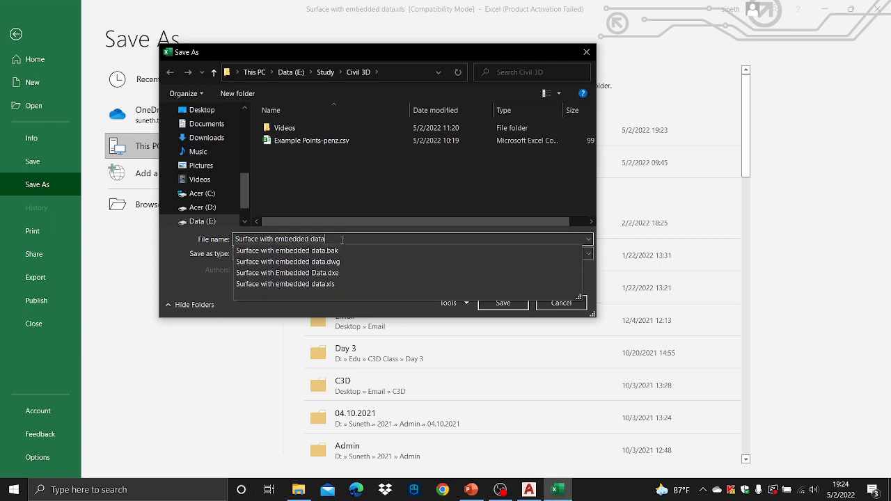
type("-")
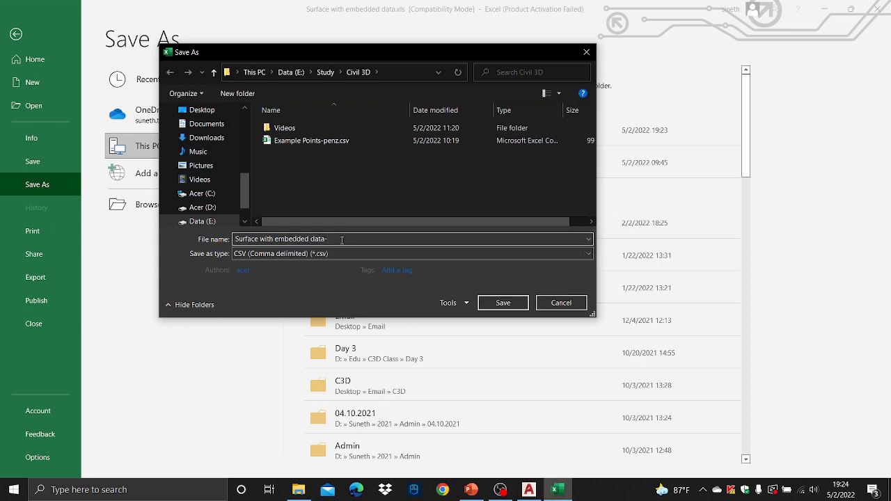
type("PENZ")
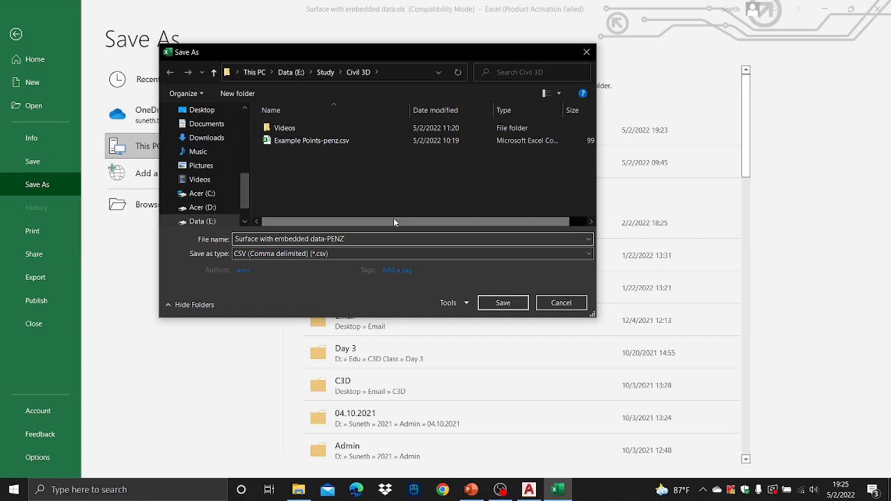
left_click(502, 302)
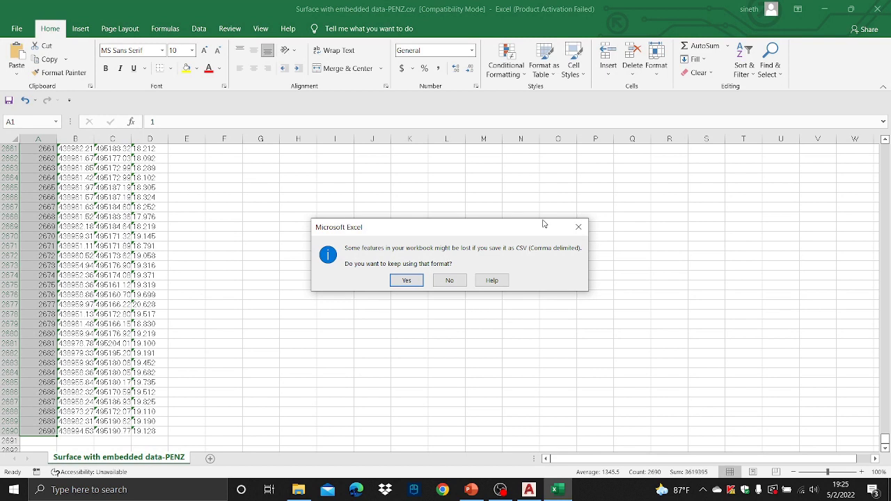
left_click(408, 281)
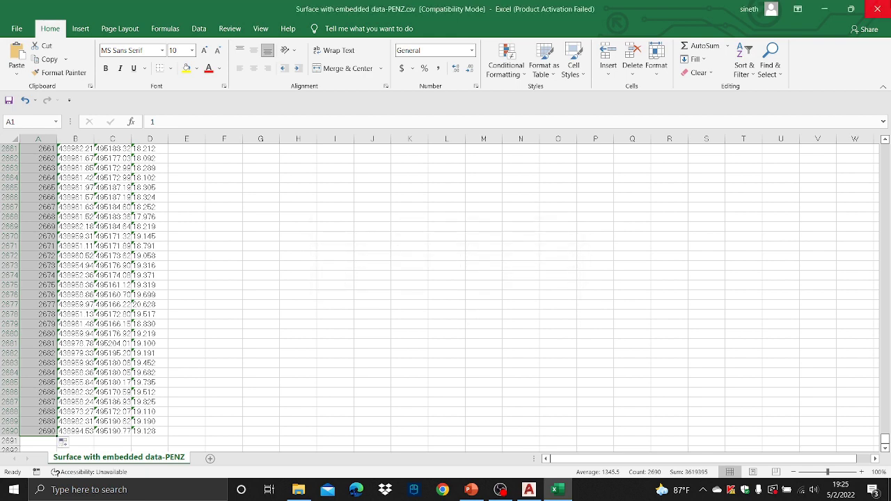
left_click(879, 9)
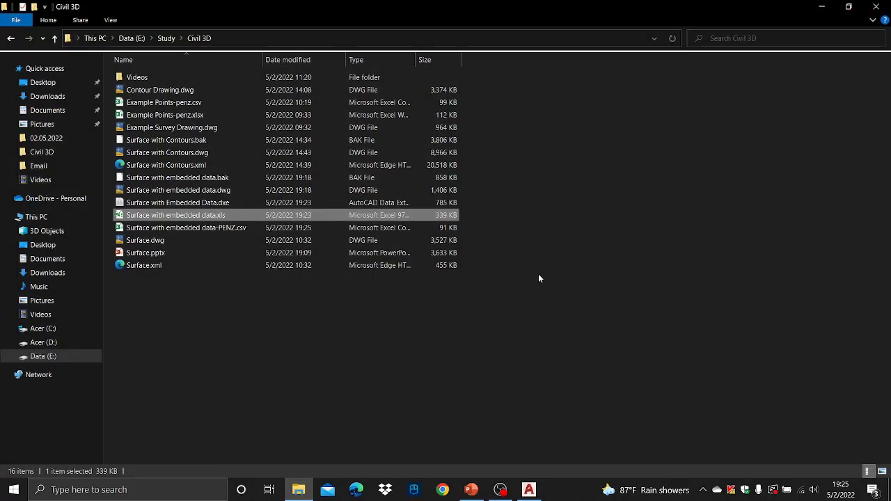
left_click(557, 282)
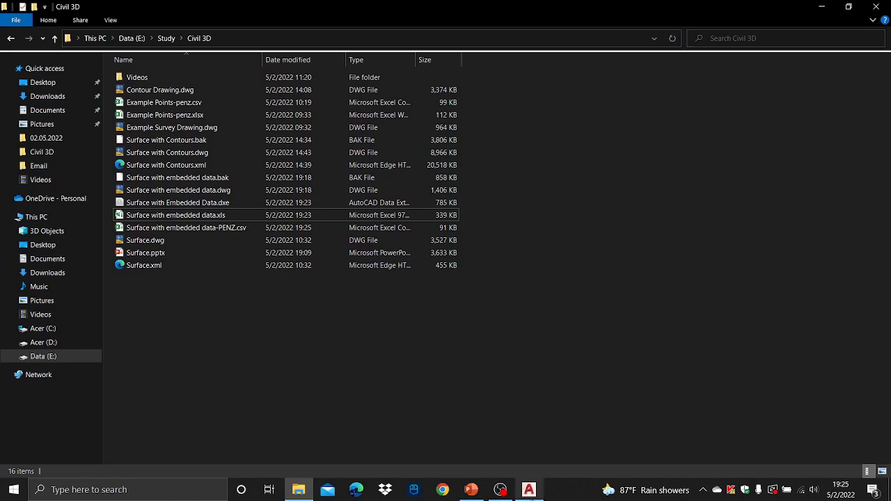
- Switch to Civil 3D and end the object isolation in the "Surface with embedded data" drawing
left_click(530, 492)
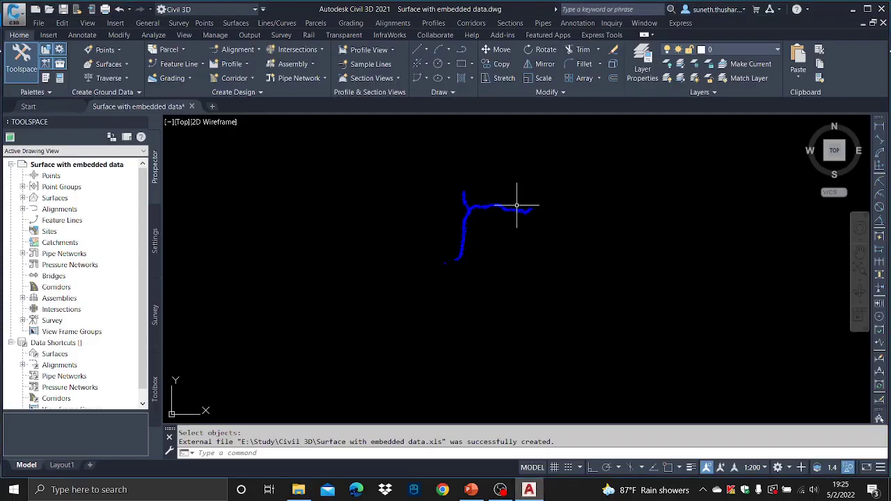
scroll(485, 207, "up", 3)
key("Escape")
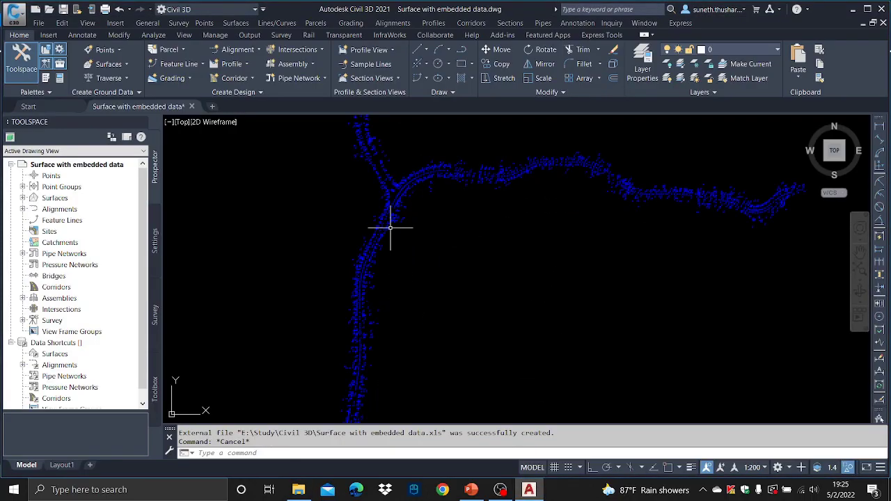
right_click(333, 203)
mouse_move(369, 238)
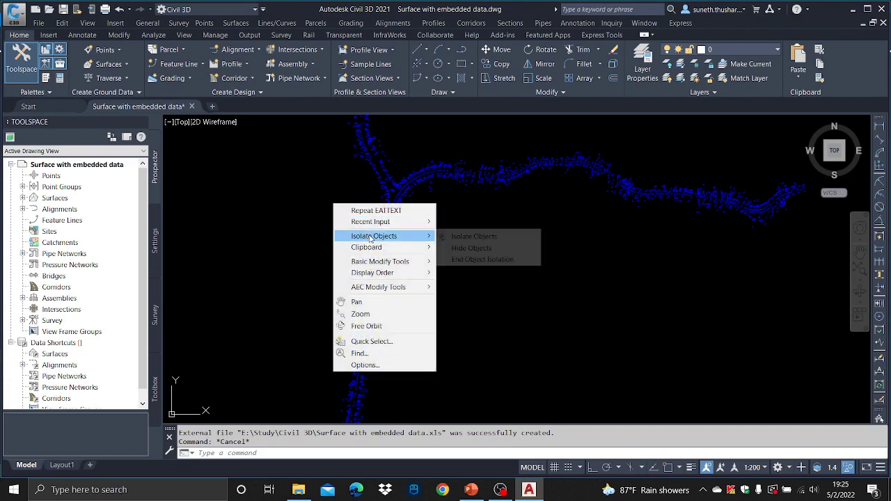
left_click(482, 259)
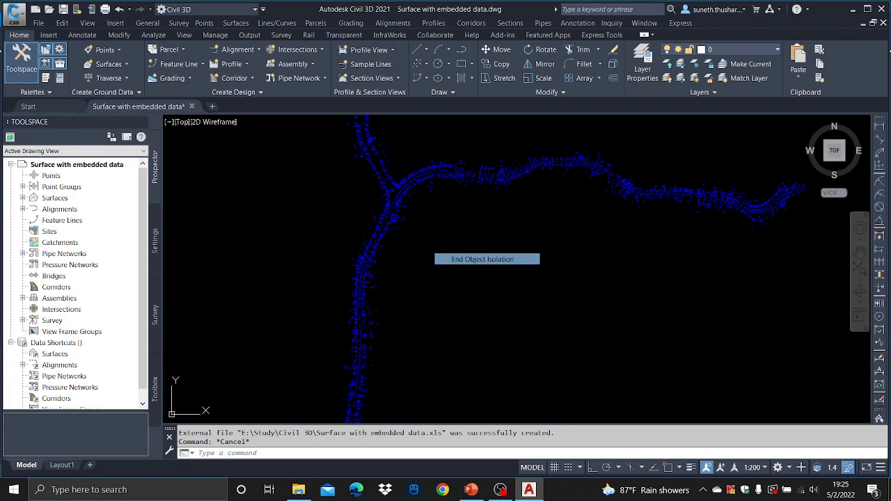
scroll(566, 312, "up", 10)
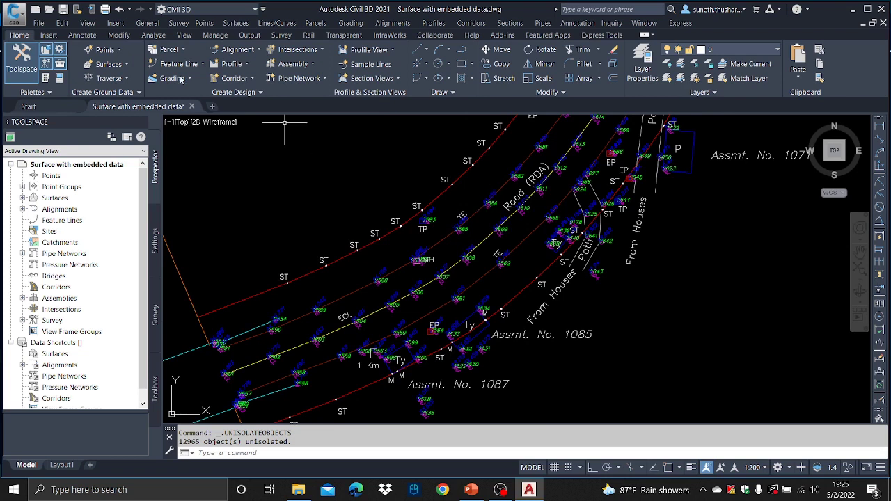
- Set up a point import with the PENZ (comma delimited) format and "Surface with embedded data-PENZ.csv" as the source file
left_click(116, 51)
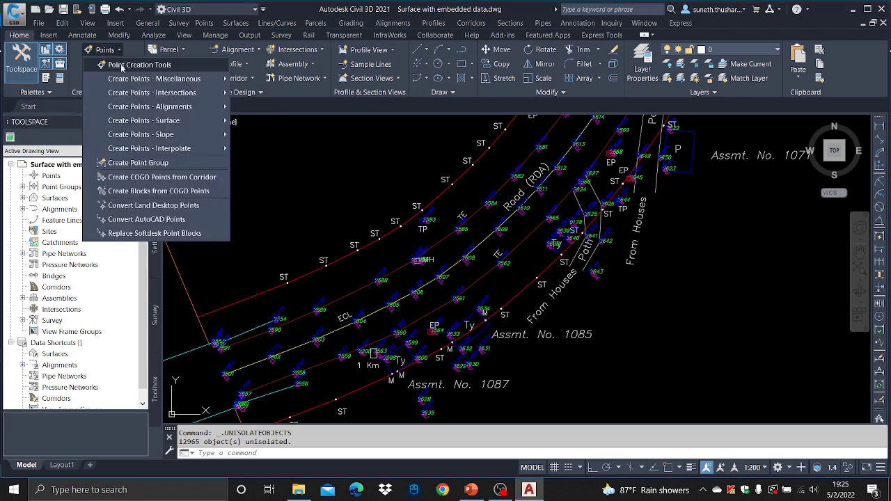
left_click(121, 65)
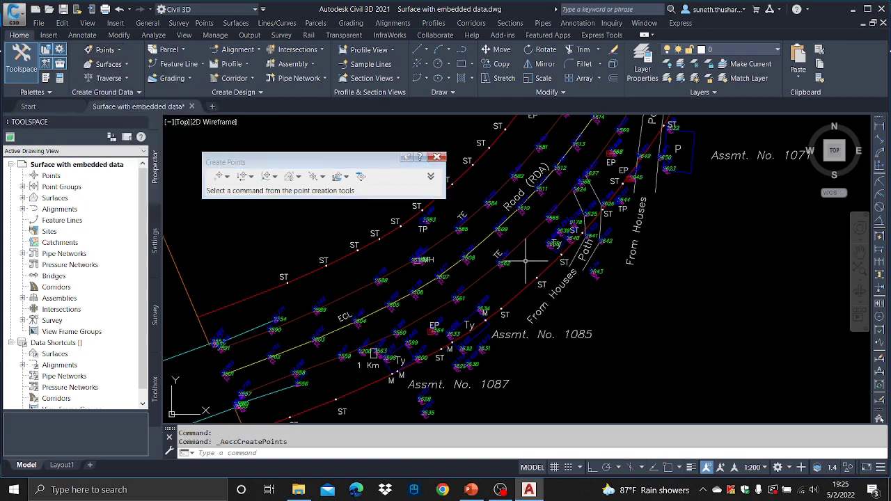
left_click(361, 177)
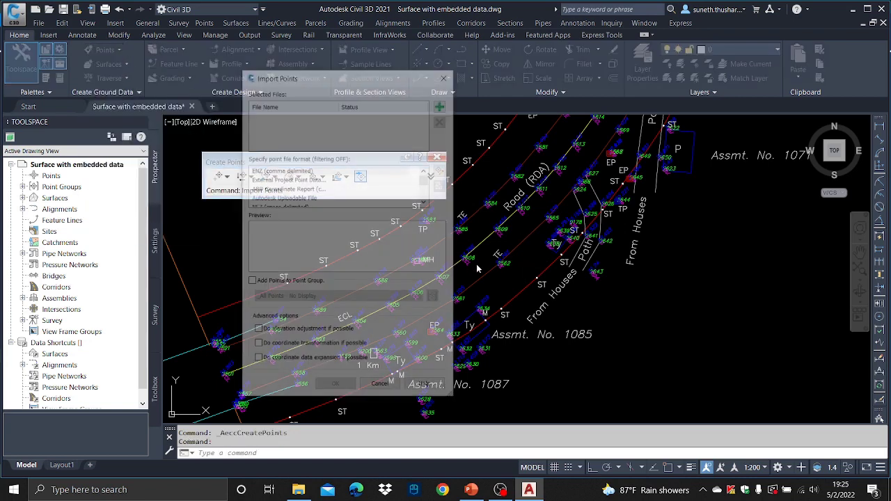
left_click(287, 189)
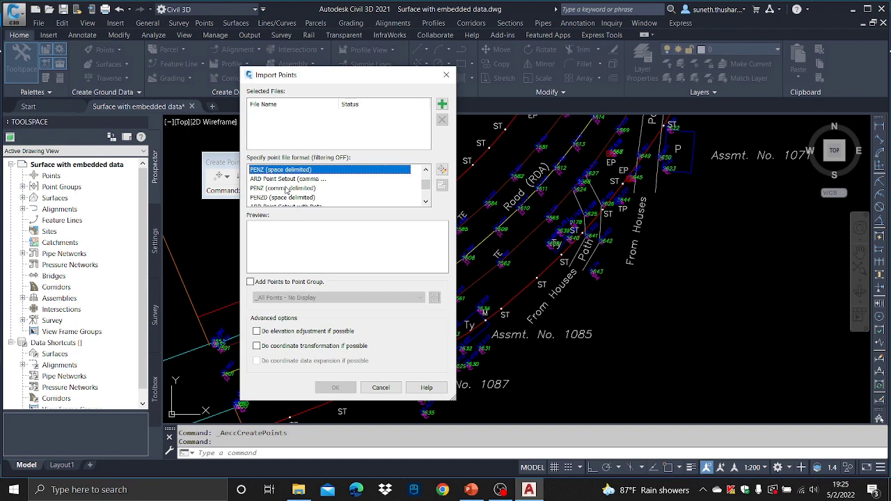
left_click(271, 189)
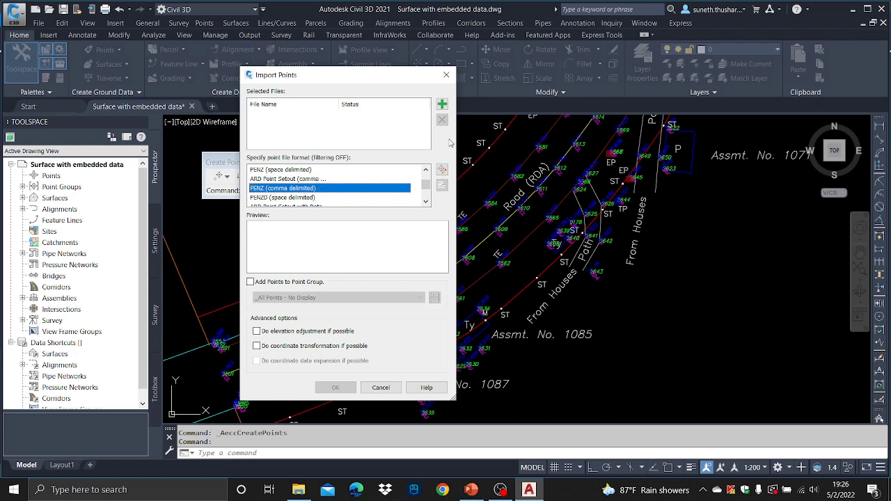
left_click(442, 103)
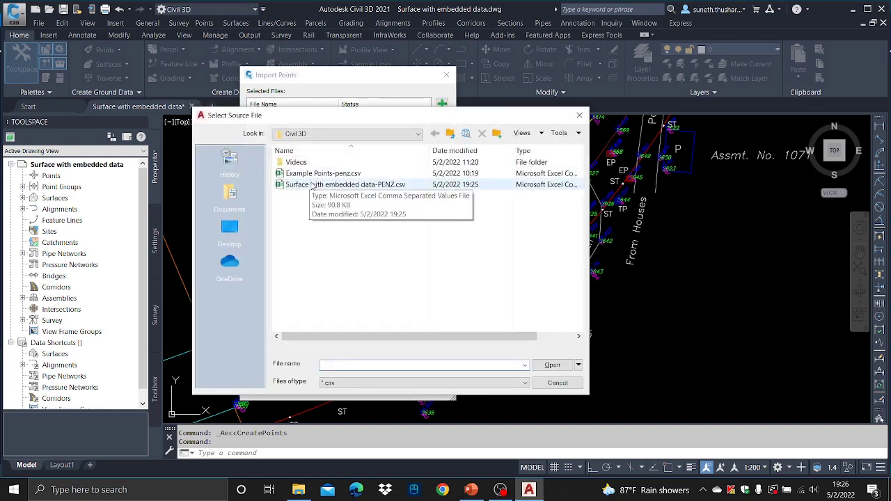
left_click(313, 185)
left_click(552, 365)
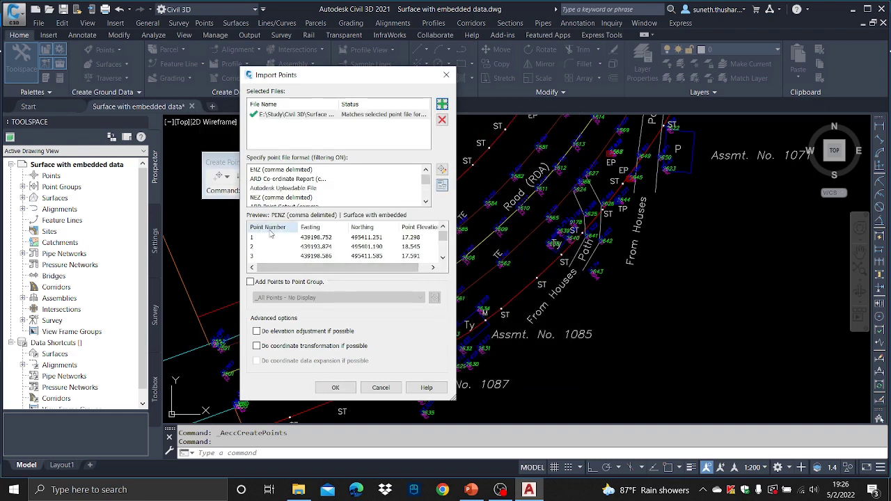
left_click_drag(362, 269, 303, 271)
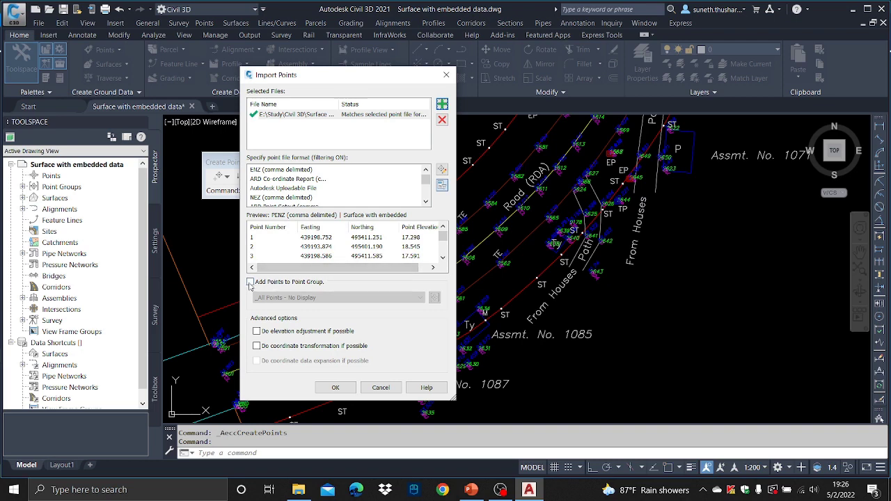
- Assign the points to a new point group named TOPO, run the import, and close the point creation tools
left_click(251, 282)
left_click(435, 297)
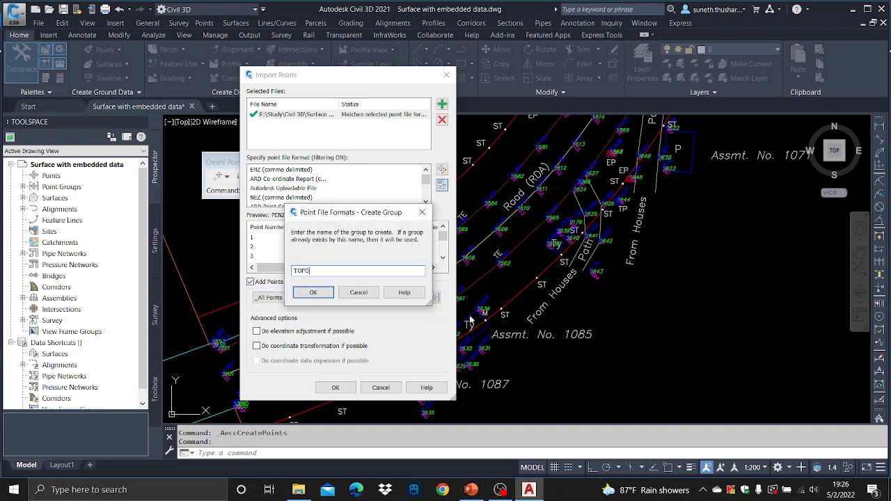
left_click(314, 291)
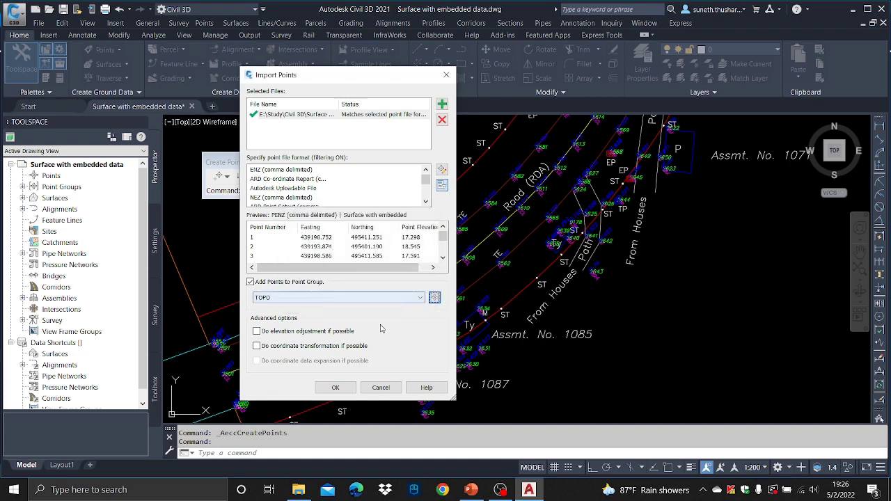
left_click(336, 388)
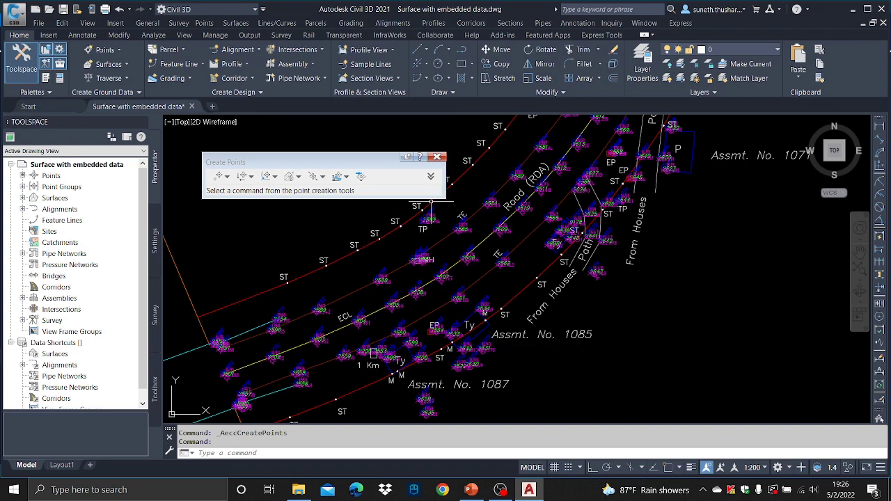
left_click(437, 156)
scroll(501, 223, "up", 8)
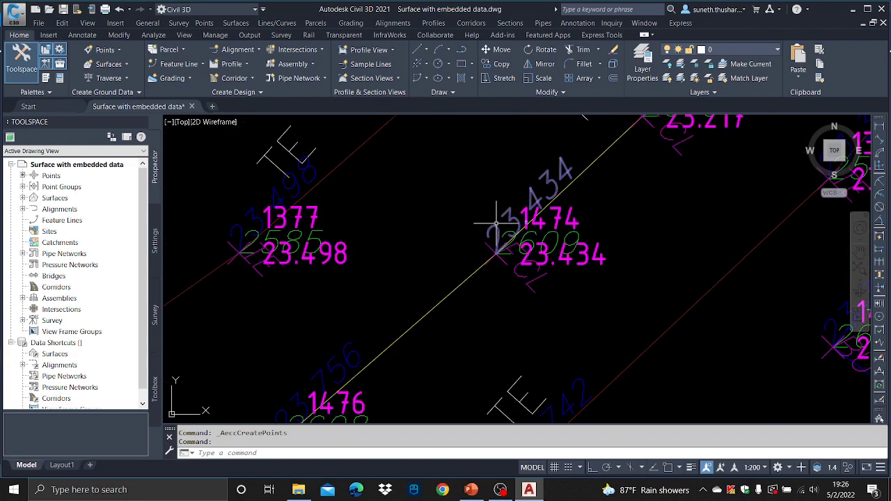
scroll(497, 222, "up", 3)
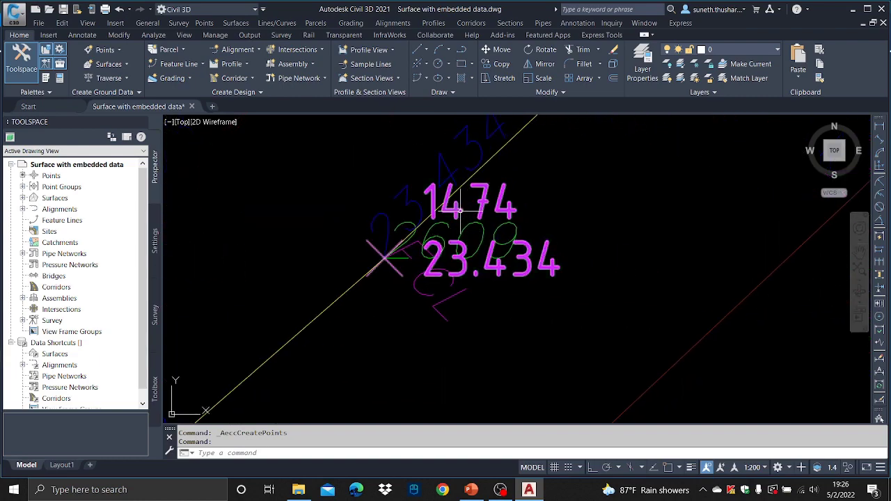
- Compare the imported COGO points' positions and elevations with the original elevation texts along the road
left_click(461, 211)
scroll(502, 250, "down", 4)
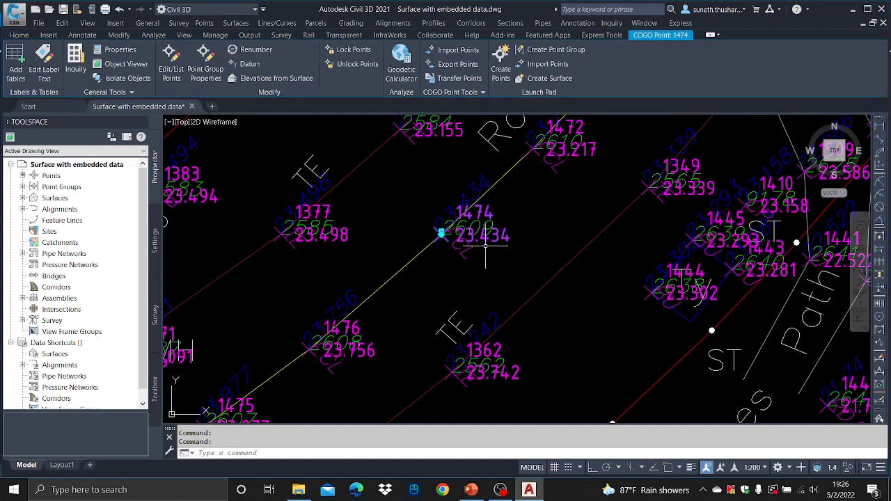
scroll(486, 246, "up", 2)
mouse_move(485, 246)
key("Escape")
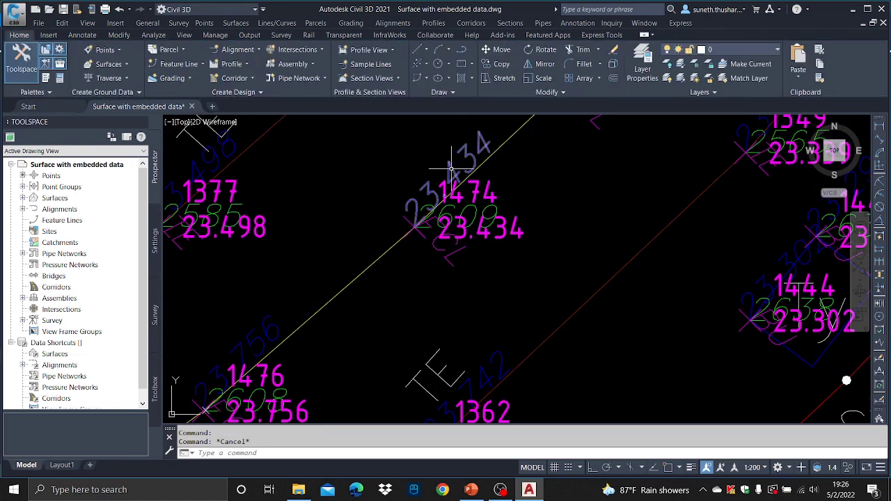
mouse_move(452, 168)
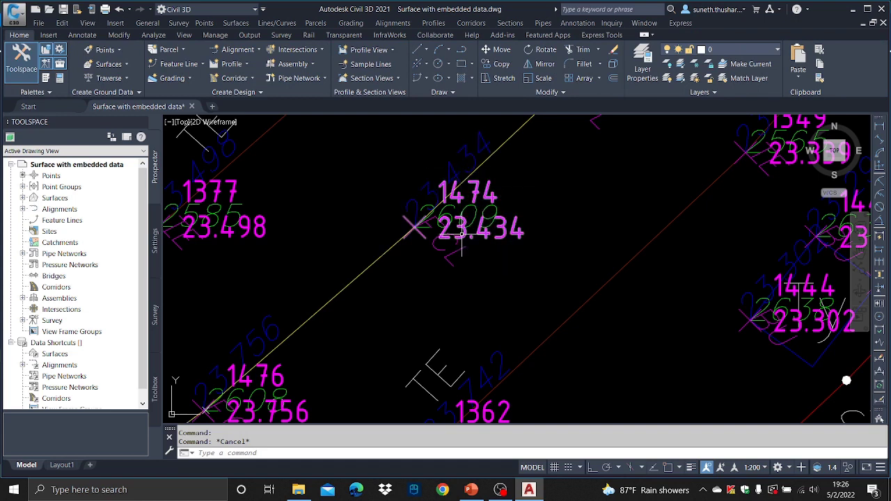
scroll(513, 236, "up", 2)
scroll(513, 237, "up", 1)
scroll(517, 239, "down", 4)
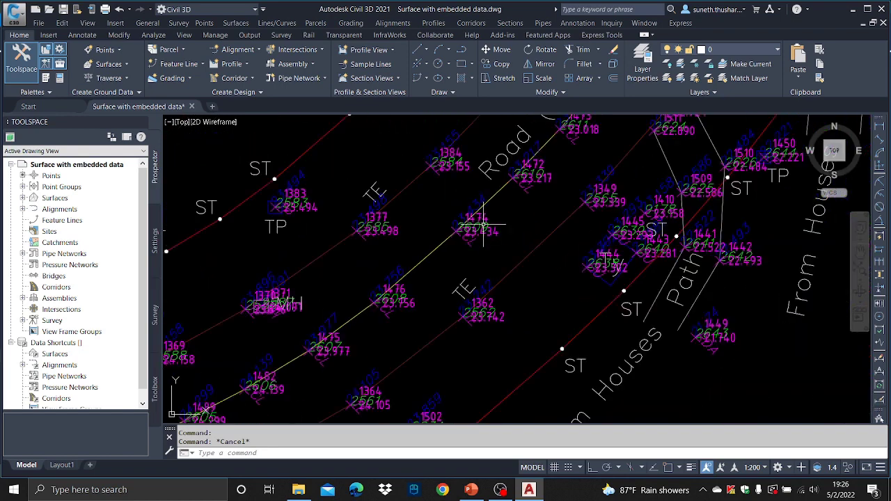
scroll(484, 317, "up", 3)
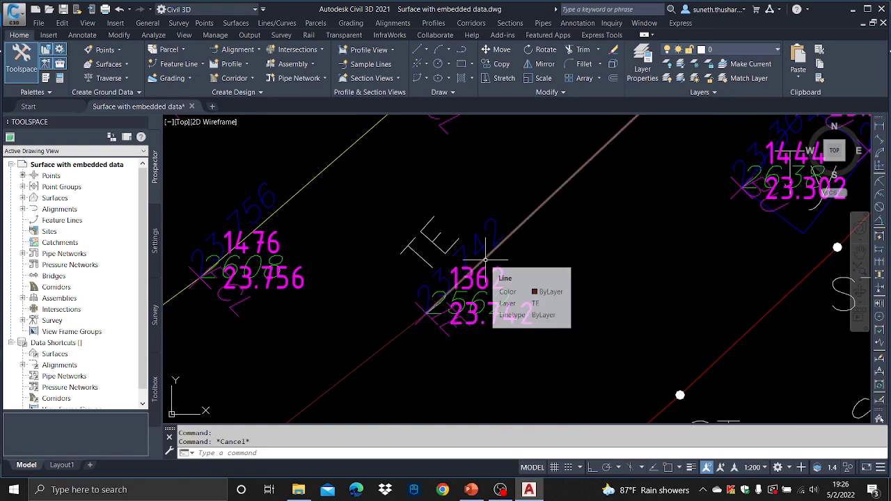
scroll(486, 260, "down", 2)
scroll(655, 217, "up", 5)
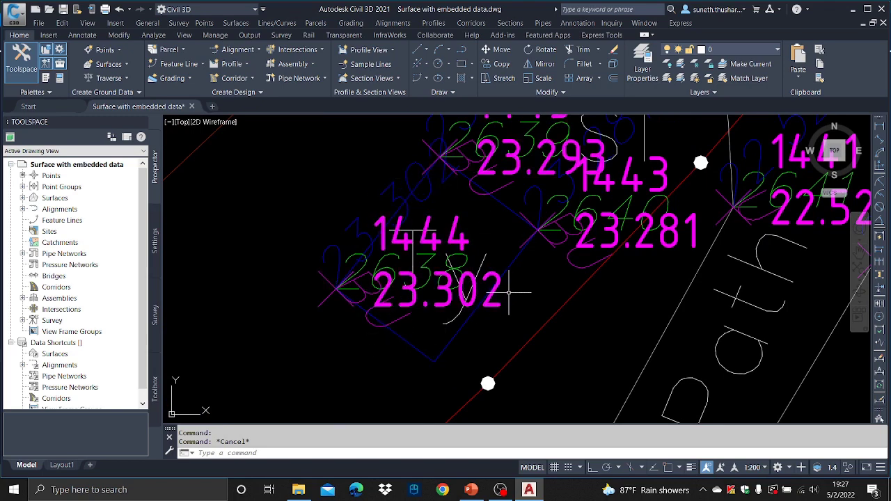
scroll(365, 296, "up", 4)
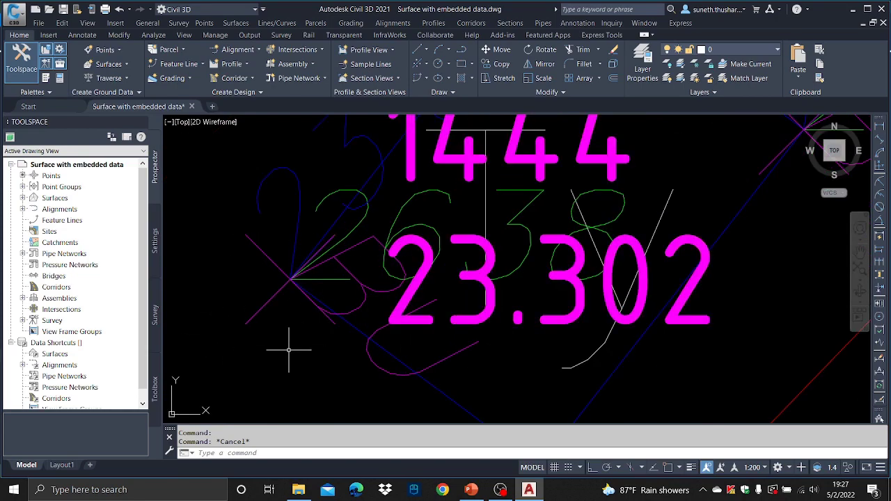
scroll(367, 299, "down", 12)
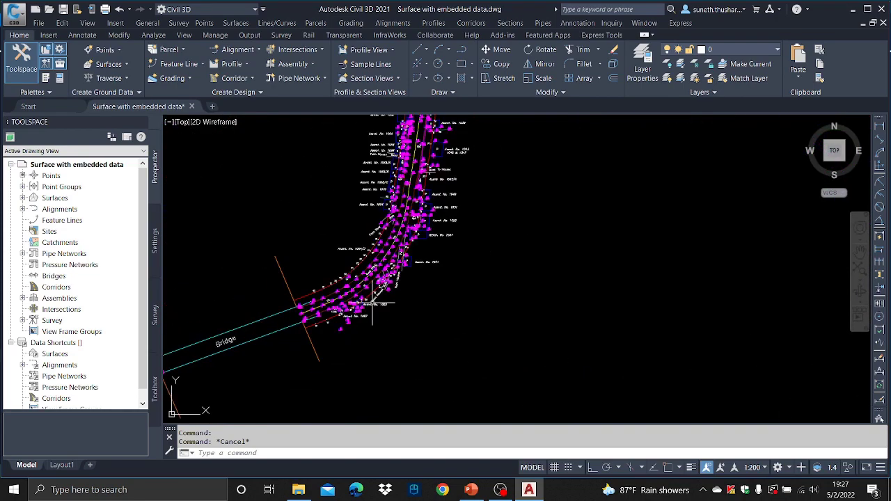
scroll(372, 302, "up", 3)
scroll(457, 221, "up", 2)
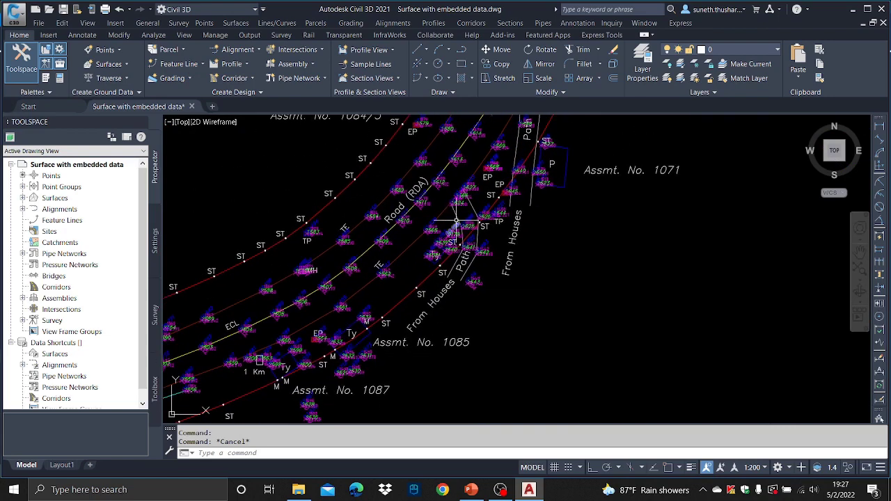
mouse_move(456, 222)
- Close and reopen the Toolspace, look through its Settings, Survey and Toolbox contents, and return to the Prospector
left_click(142, 122)
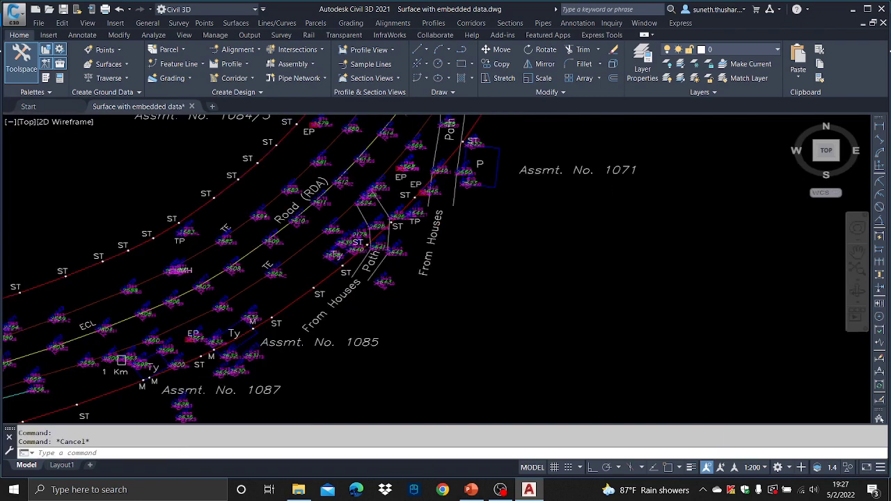
left_click(147, 23)
left_click(160, 47)
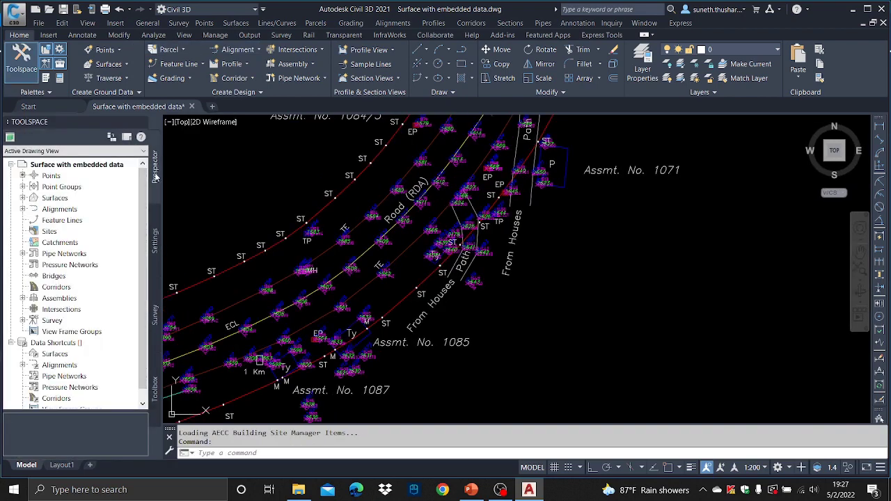
left_click(157, 230)
left_click(154, 315)
left_click(157, 394)
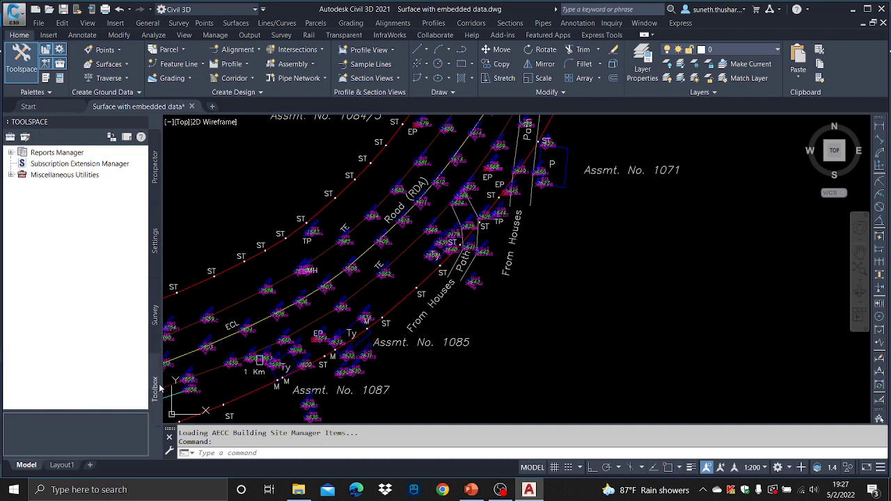
left_click(156, 177)
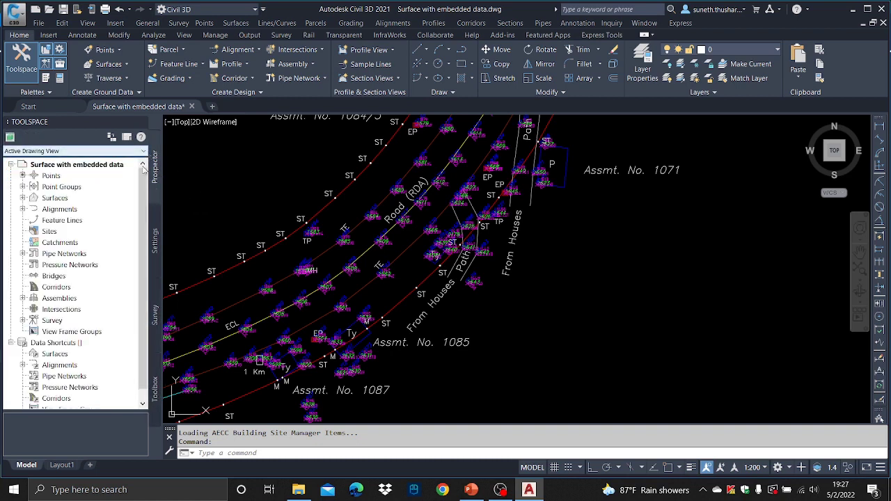
- Delete the existing NS surface from the drawing's surfaces and confirm the deletion
left_click(23, 199)
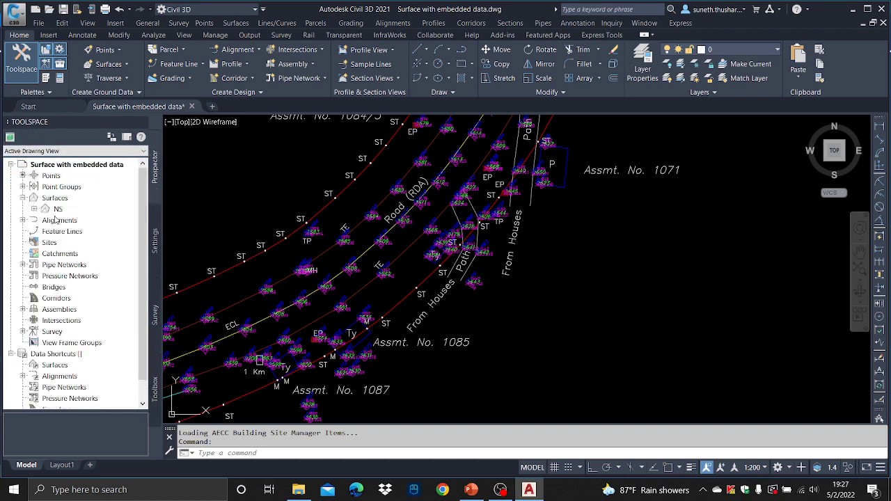
left_click(57, 209)
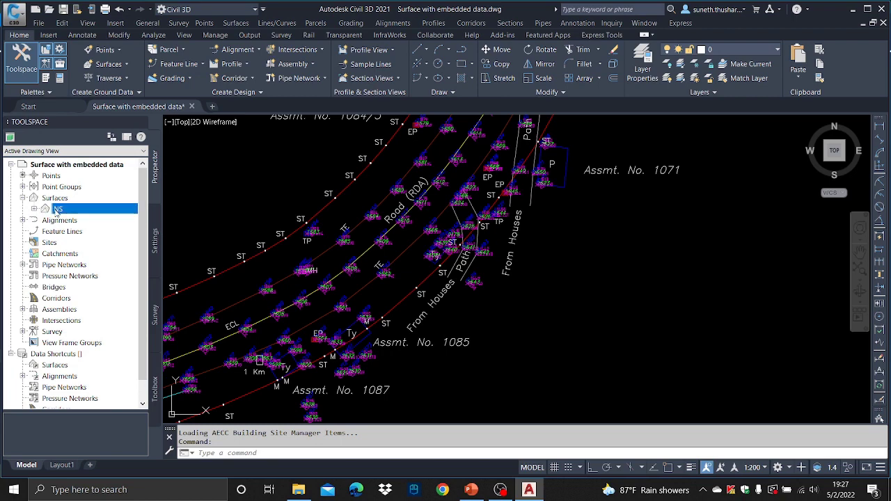
right_click(57, 211)
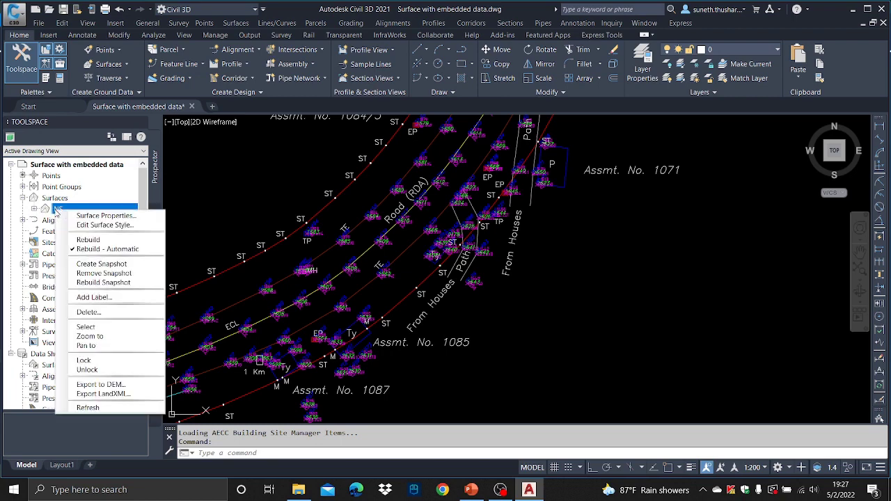
left_click(118, 312)
left_click(442, 271)
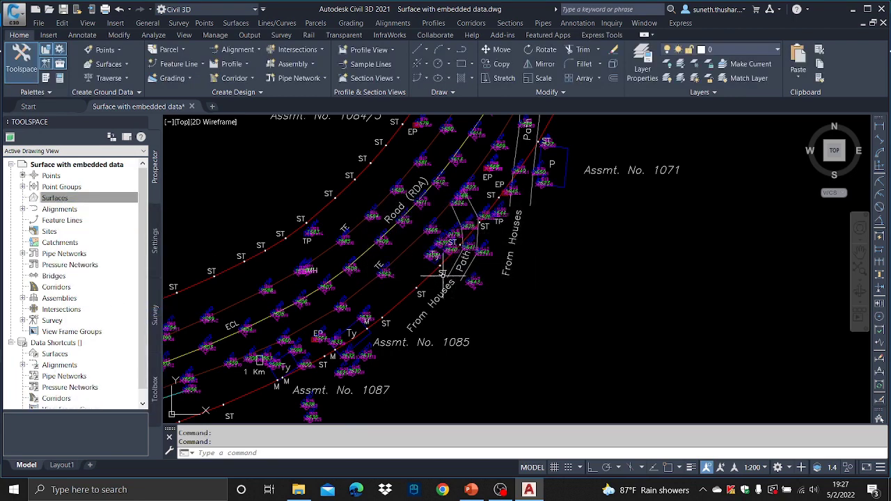
- Start creating a new TIN surface and name it EG
right_click(62, 198)
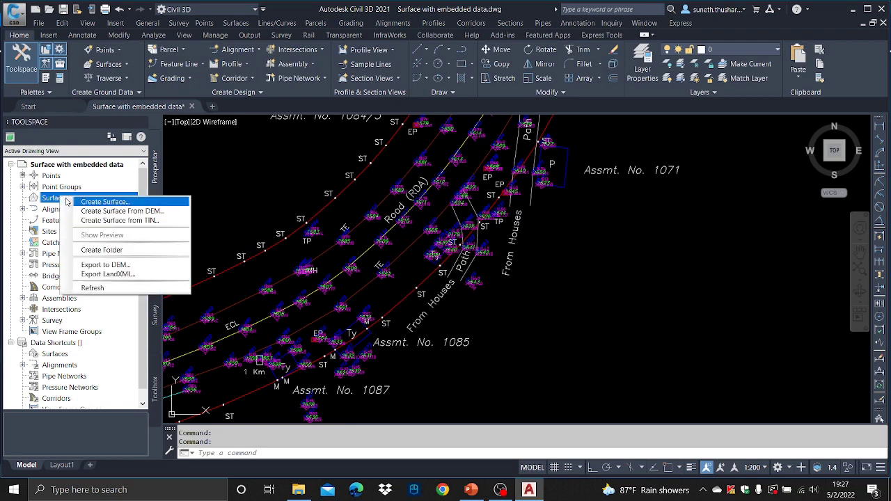
left_click(85, 205)
left_click(503, 206)
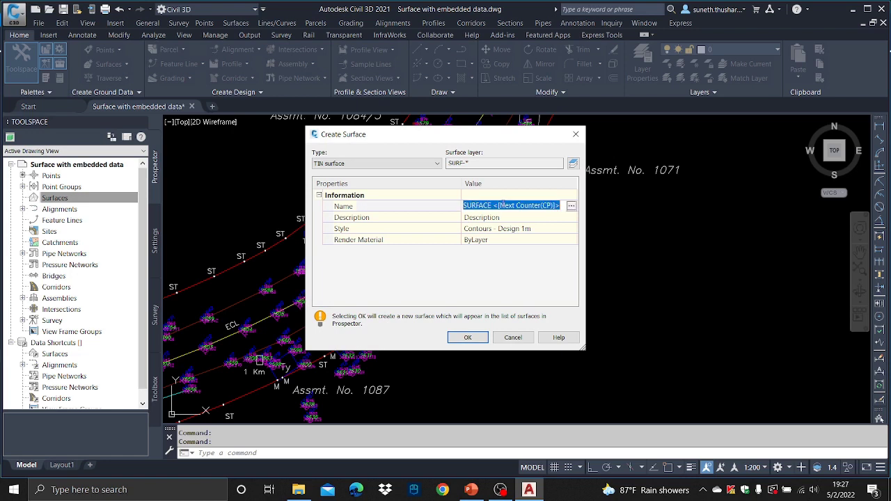
type("E")
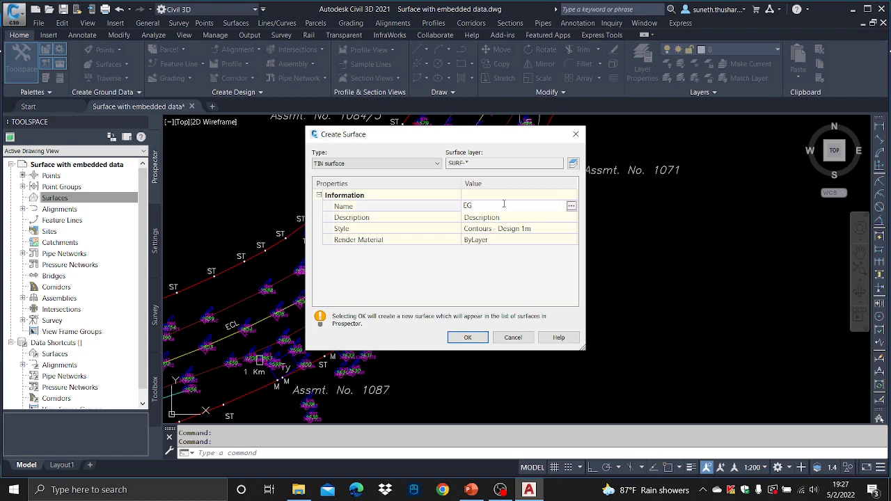
type("G")
- Set the EG surface's style to Contours - Existing 0.1m and create the surface
left_click(551, 233)
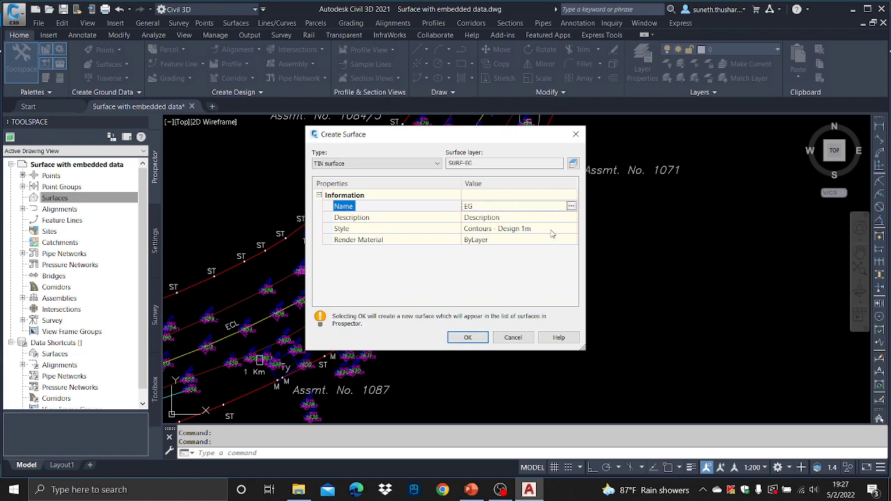
left_click(572, 229)
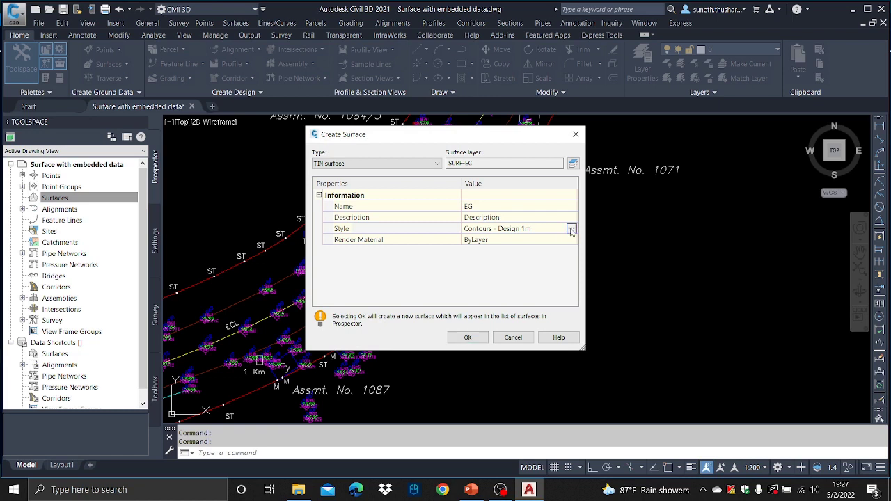
left_click(468, 220)
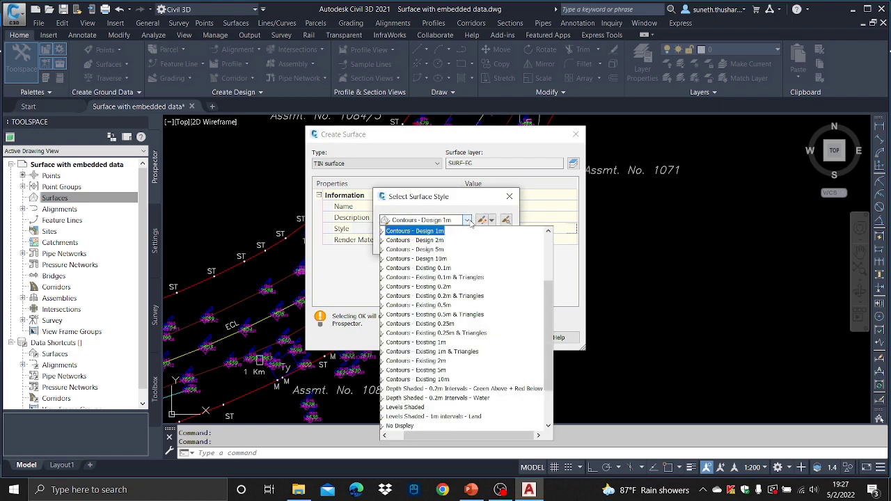
left_click(437, 279)
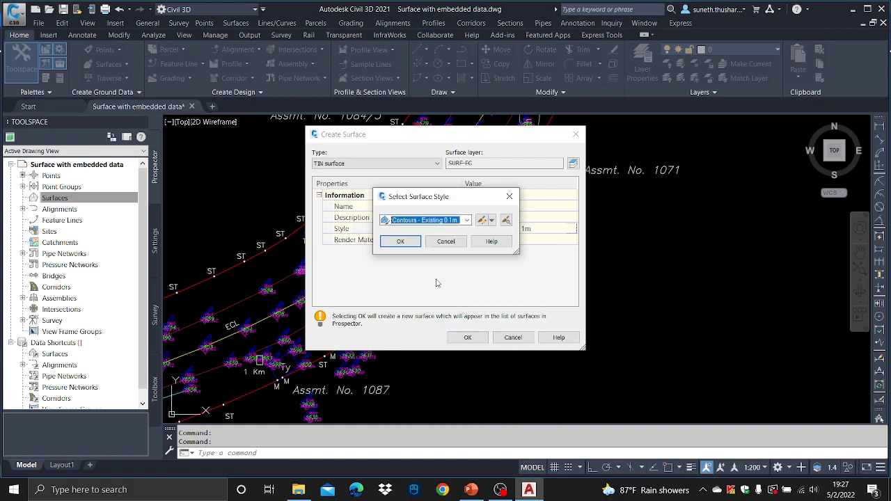
left_click(400, 241)
left_click(468, 338)
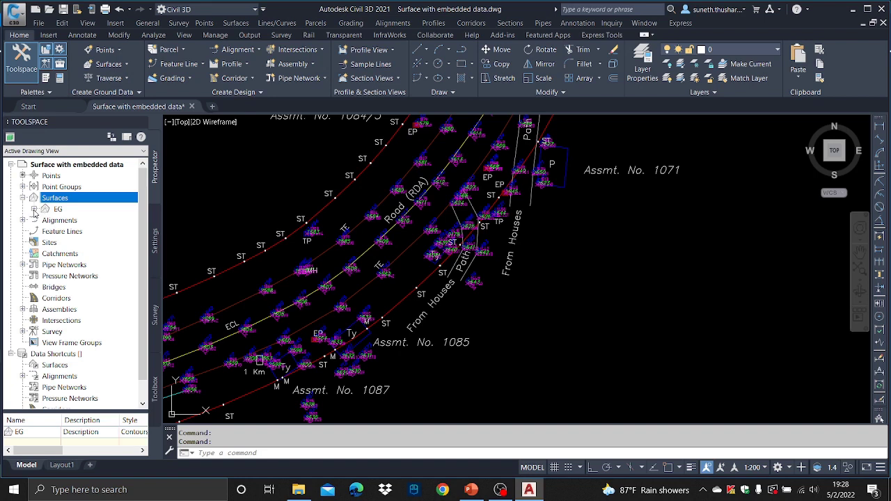
- Add the TOPO point group to the EG surface's definition and dismiss the event report
left_click(33, 209)
left_click(46, 243)
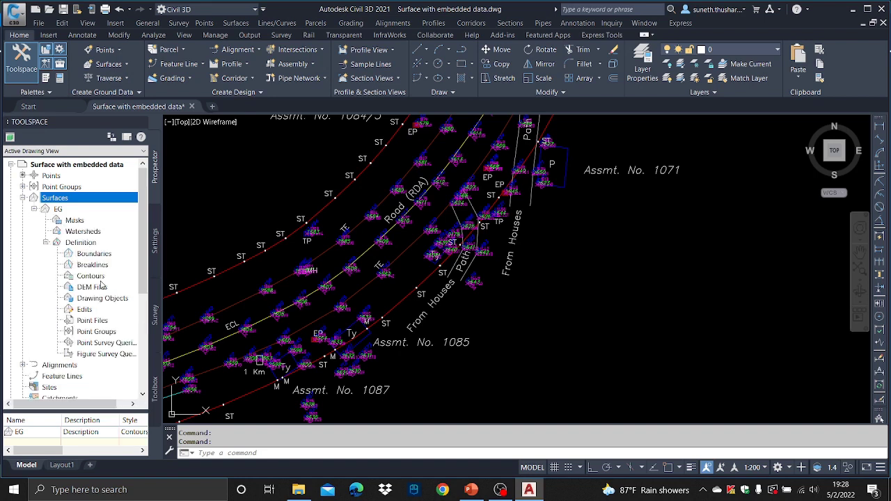
left_click(103, 332)
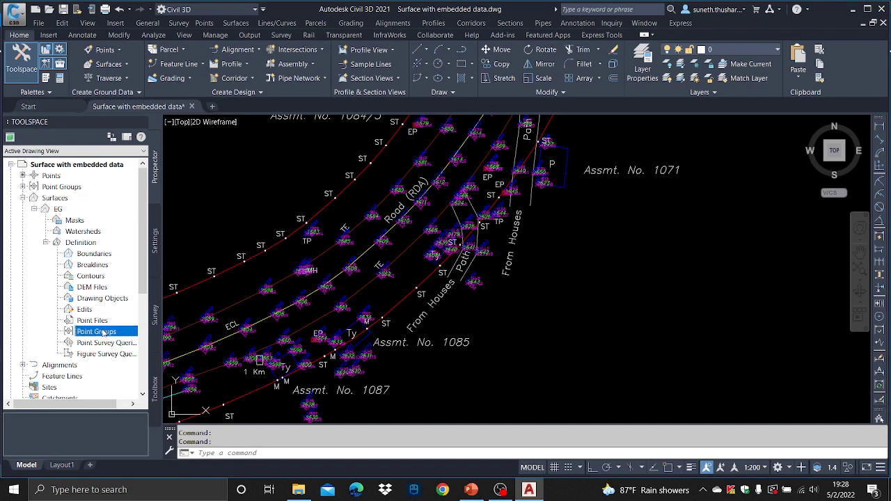
right_click(103, 332)
left_click(128, 336)
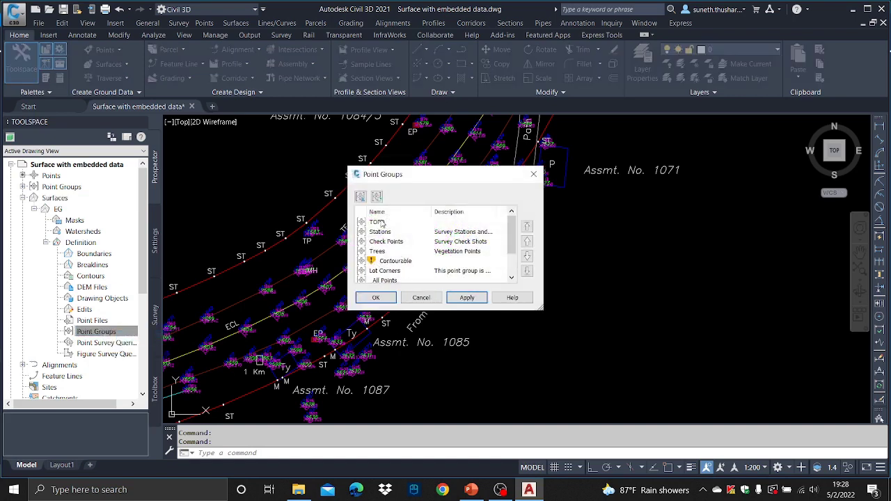
left_click(382, 223)
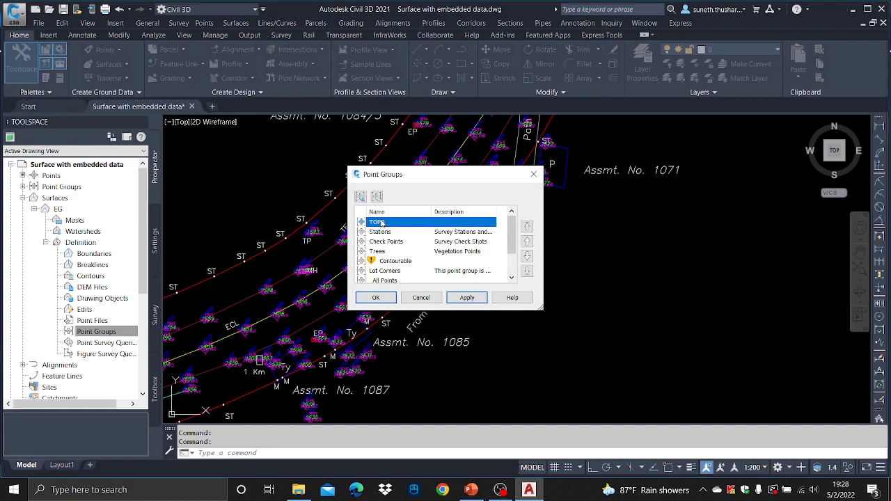
left_click(466, 297)
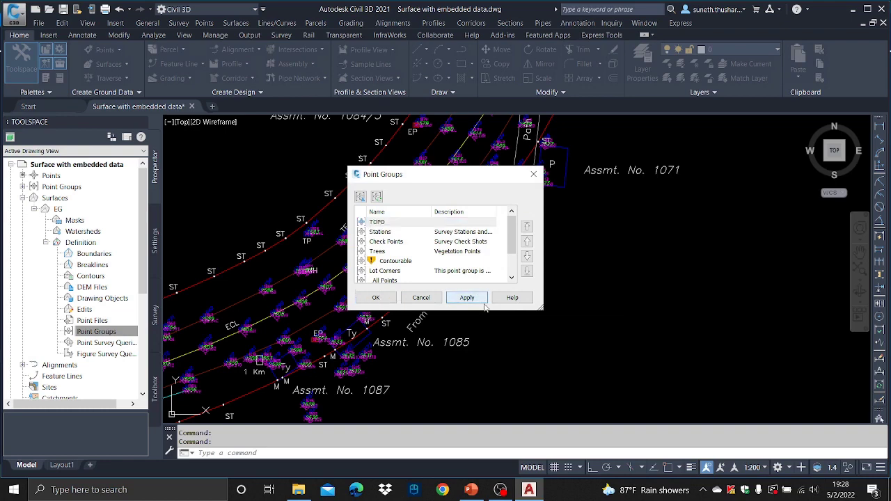
left_click(413, 301)
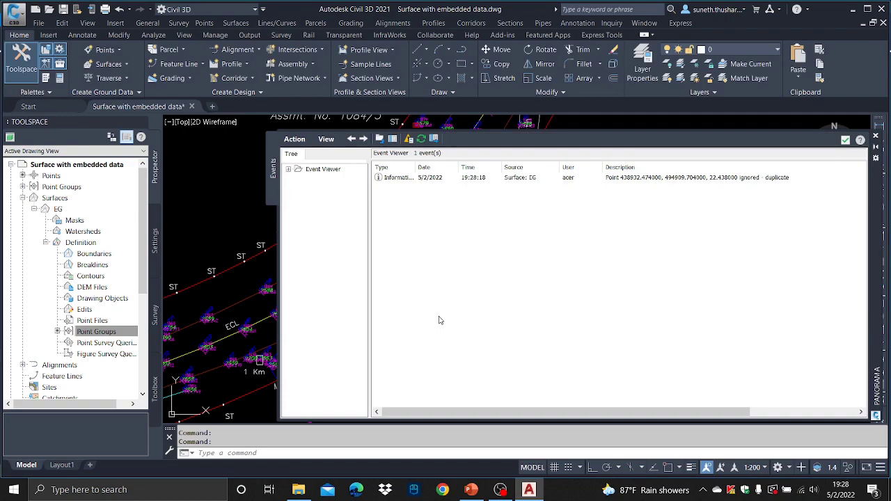
left_click(844, 142)
- Check the EG surface along the road and the bridge, and save the drawing
scroll(716, 195, "down", 5)
scroll(444, 255, "up", 2)
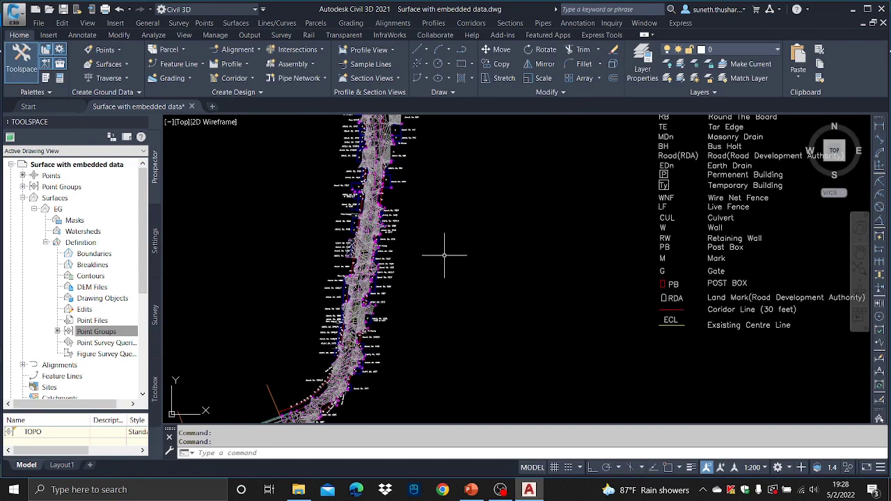
scroll(477, 250, "down", 3)
scroll(529, 310, "up", 6)
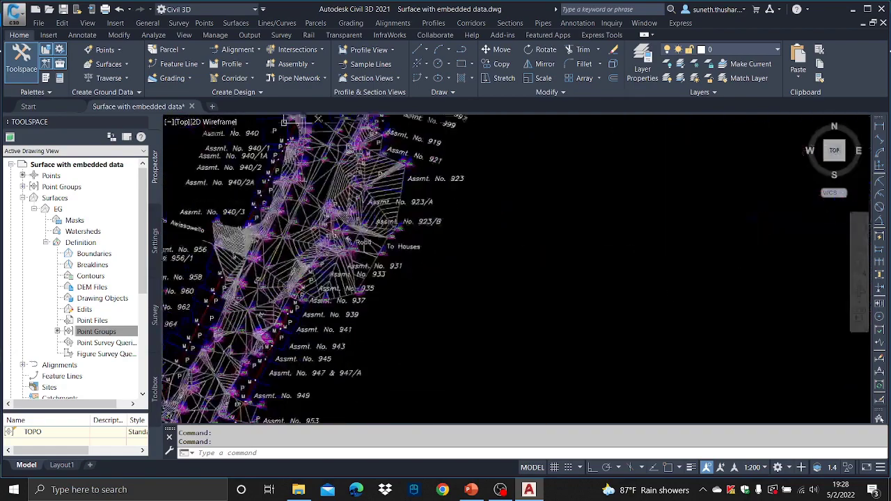
scroll(284, 123, "down", 6)
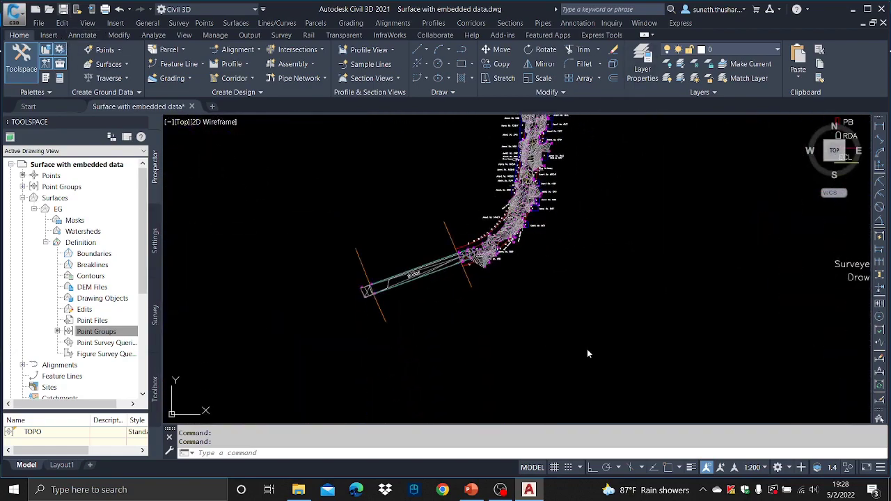
key("ctrl+s")
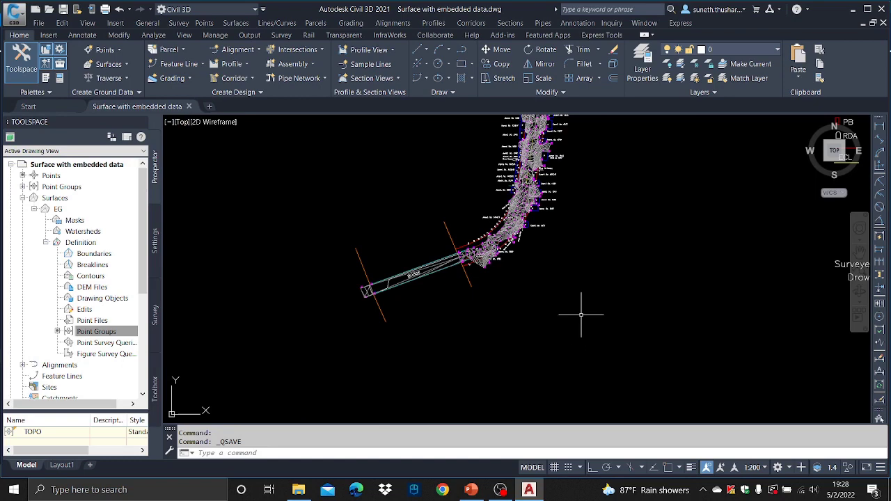
- Select a TE-layer road-edge line near the bridge, together with all objects similar to it
scroll(515, 209, "up", 3)
scroll(452, 317, "up", 5)
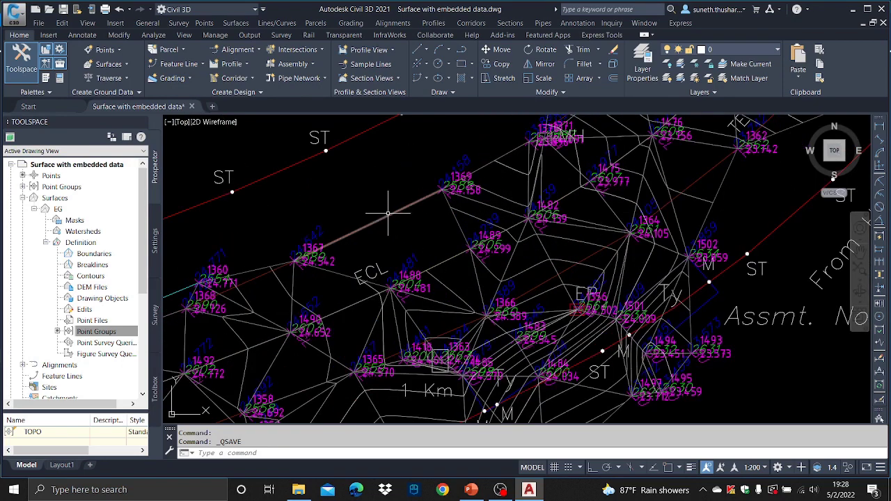
left_click(387, 209)
scroll(379, 201, "down", 3)
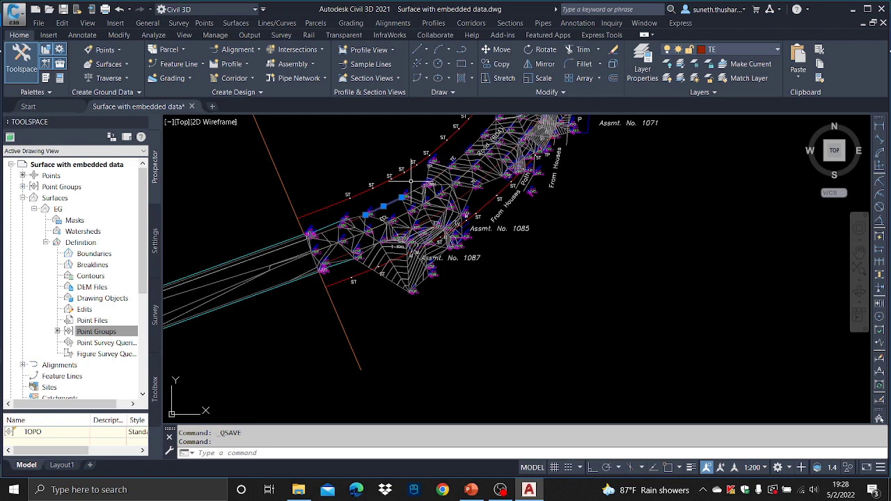
left_click(343, 183)
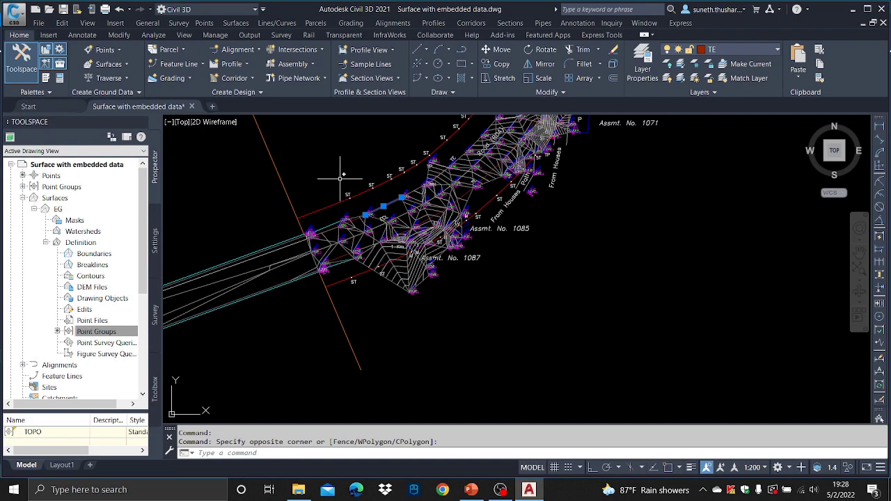
right_click(339, 152)
left_click(378, 332)
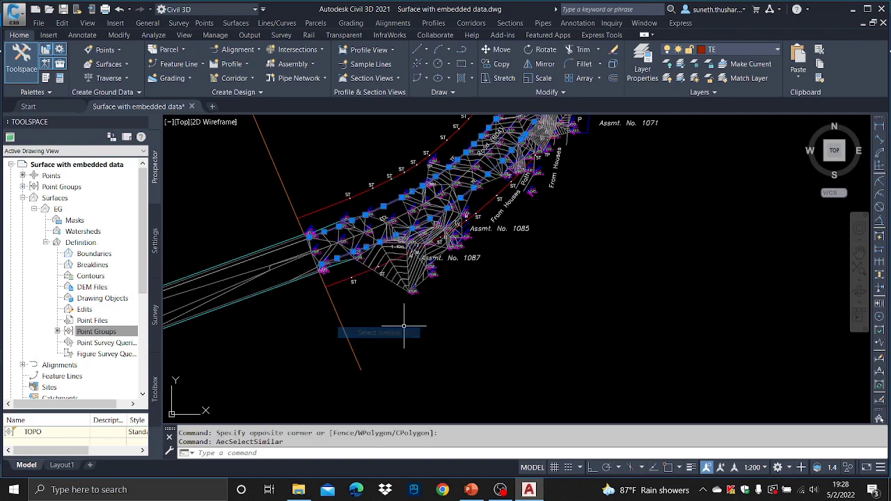
- Add the road-edge line beside parcels 1014 to 1018 to the selection, along with all objects similar to it
scroll(446, 272, "down", 3)
scroll(446, 272, "up", 5)
scroll(435, 238, "up", 6)
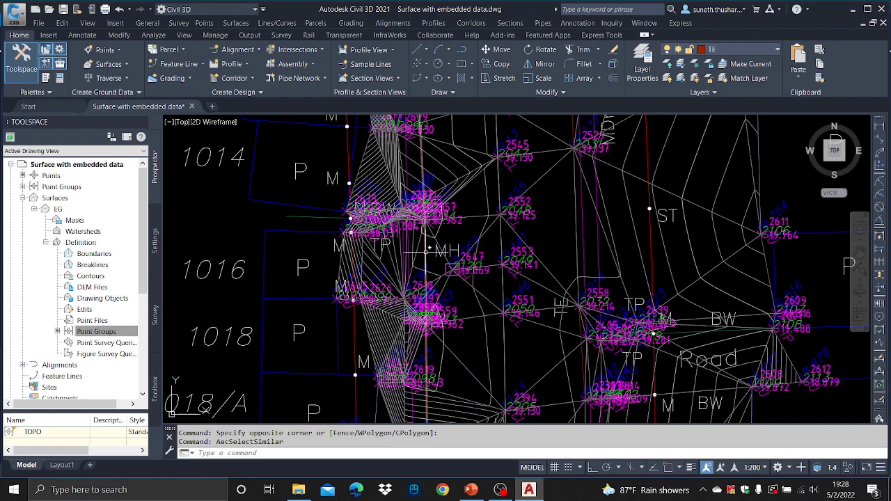
left_click(425, 252)
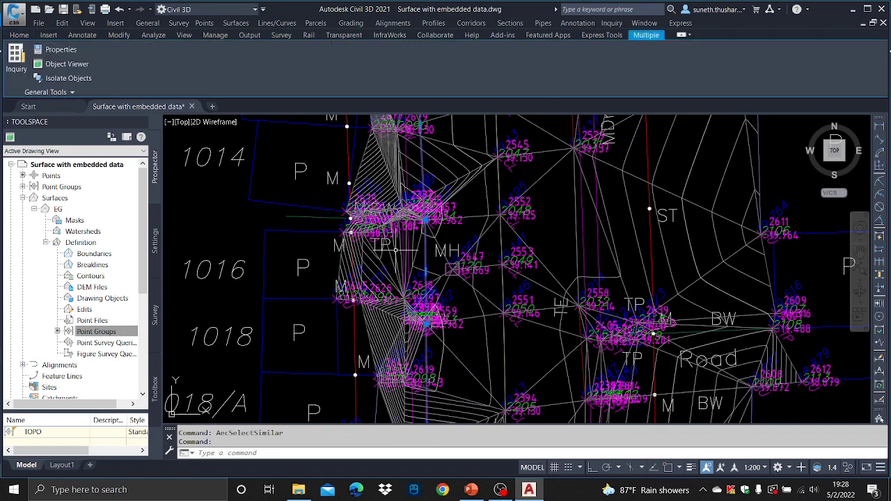
scroll(396, 251, "down", 5)
right_click(331, 209)
left_click(373, 345)
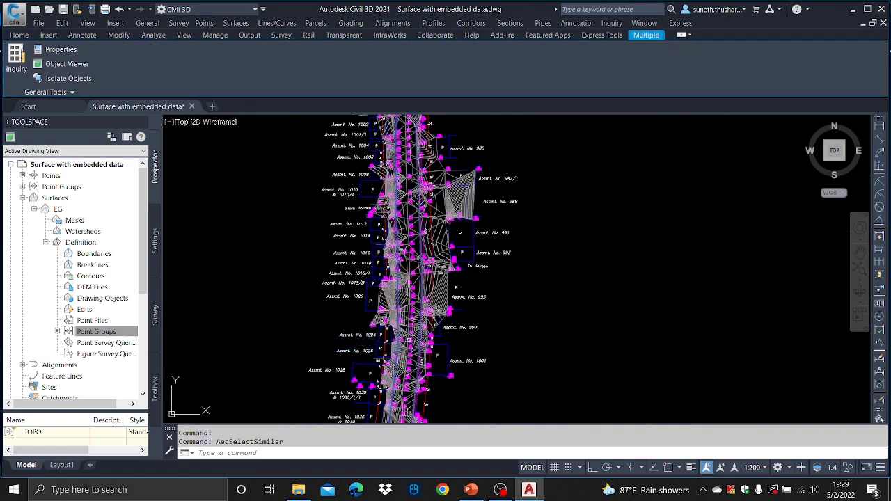
- Isolate the selected road-edge lines from the rest of the drawing
scroll(474, 279, "down", 5)
scroll(473, 279, "up", 4)
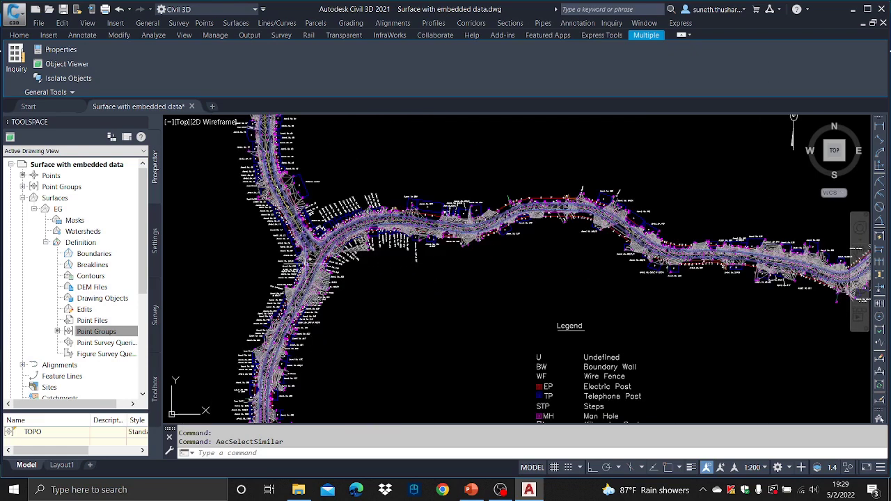
right_click(232, 248)
mouse_move(278, 280)
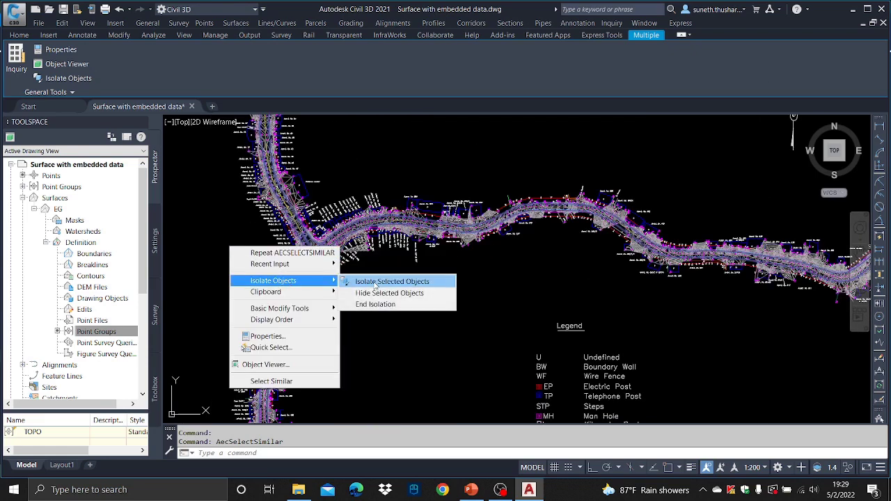
left_click(375, 286)
scroll(418, 294, "down", 5)
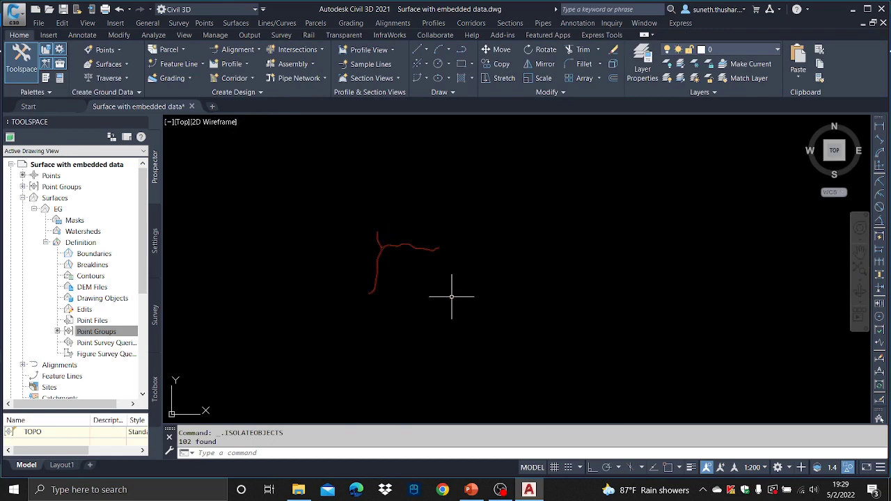
- Explode all of the isolated road-edge lines
scroll(402, 271, "up", 4)
type("explode")
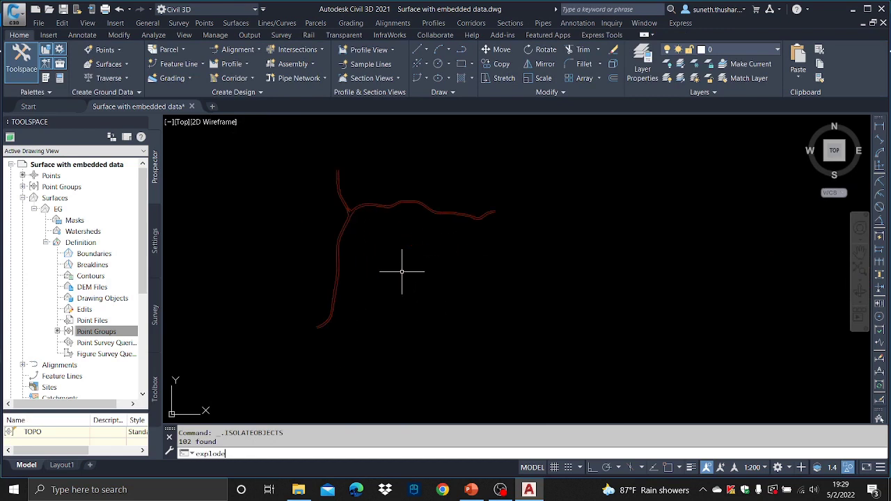
key("Return")
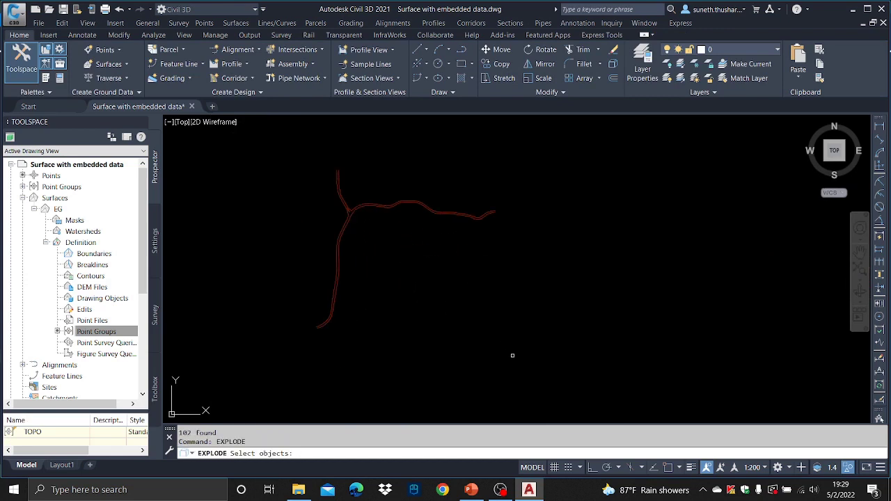
left_click(531, 371)
left_click(287, 146)
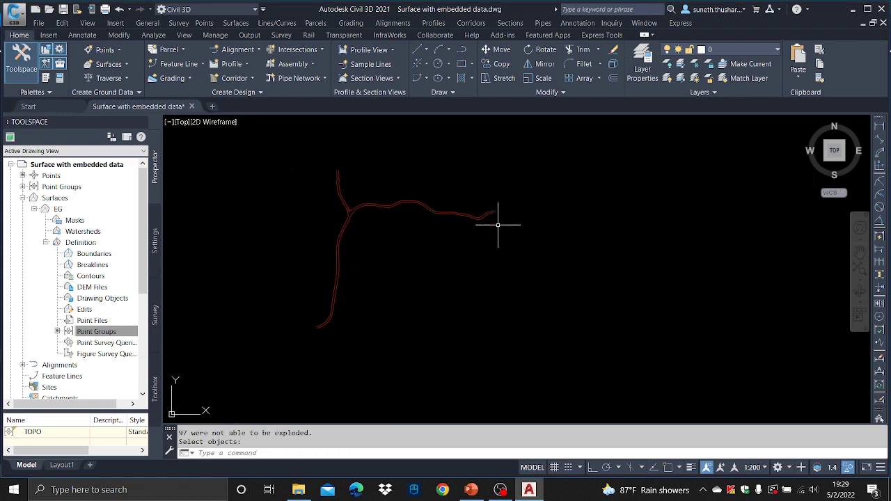
- Flatten all of the isolated road-edge lines to 2D without removing hidden lines
type("FI")
key("BackSpace")
type("LATTEN")
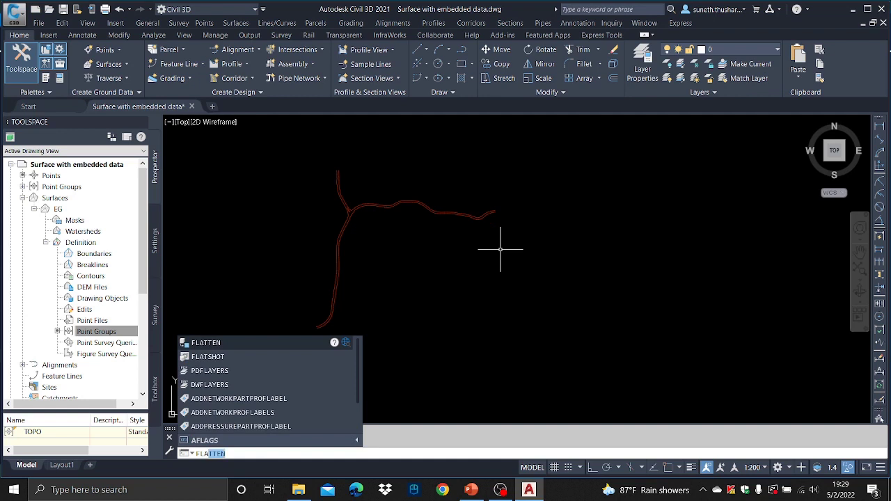
key("Return")
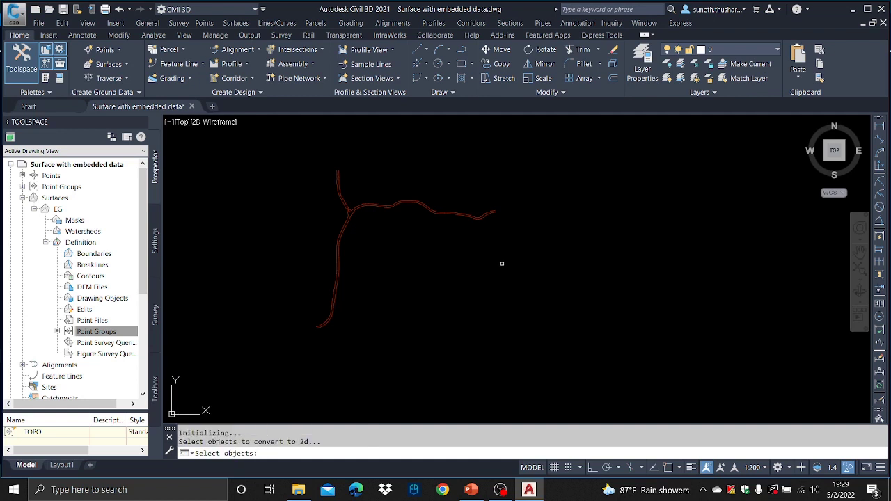
left_click(571, 362)
left_click(262, 131)
key("Return")
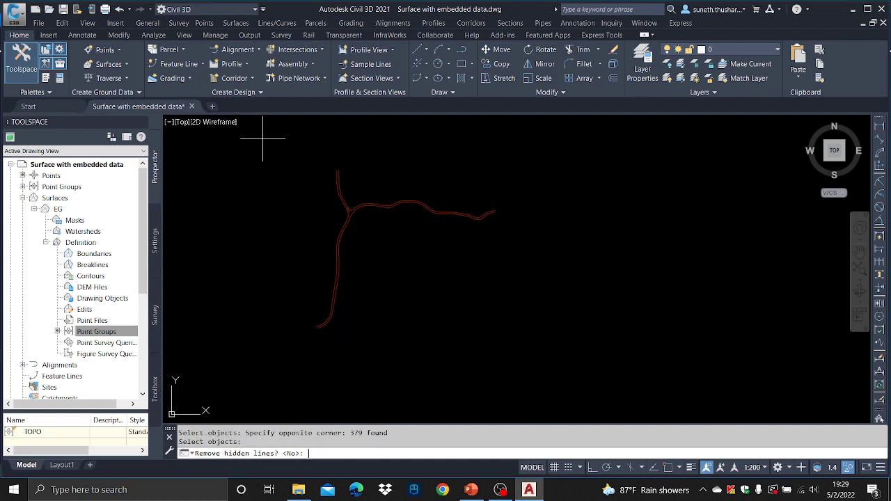
key("Return")
- Delete two short road-edge segments at the junction, one on the west edge and one at the corner between the two branches
scroll(346, 218, "up", 3)
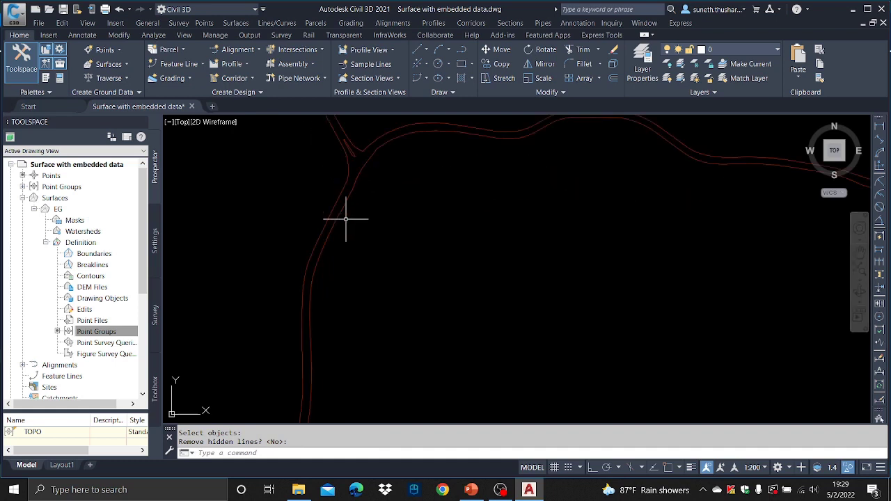
scroll(378, 159, "up", 3)
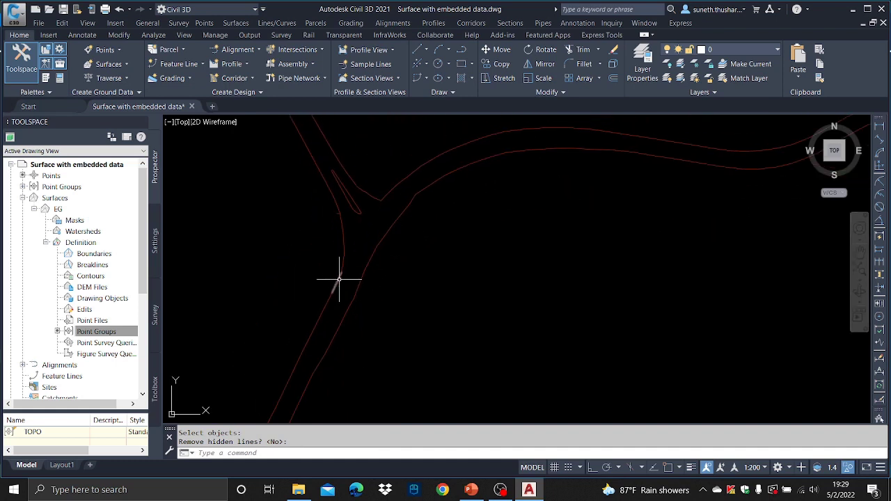
scroll(339, 280, "down", 5)
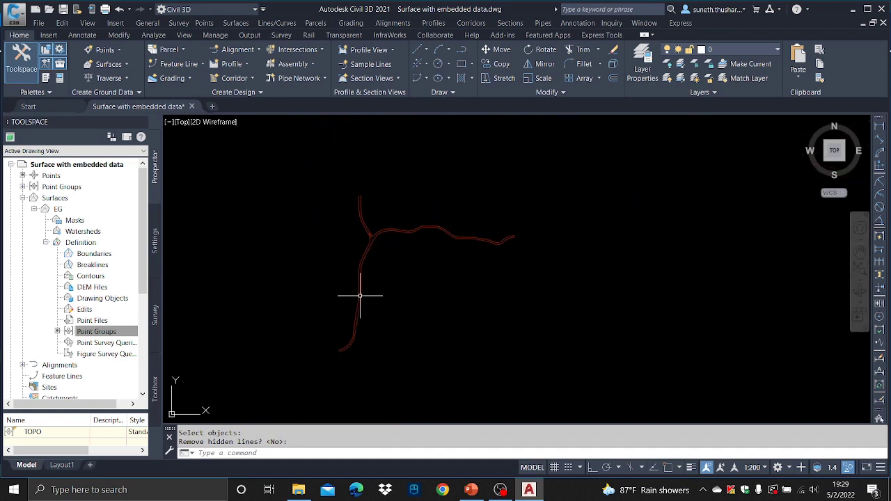
scroll(348, 244, "up", 4)
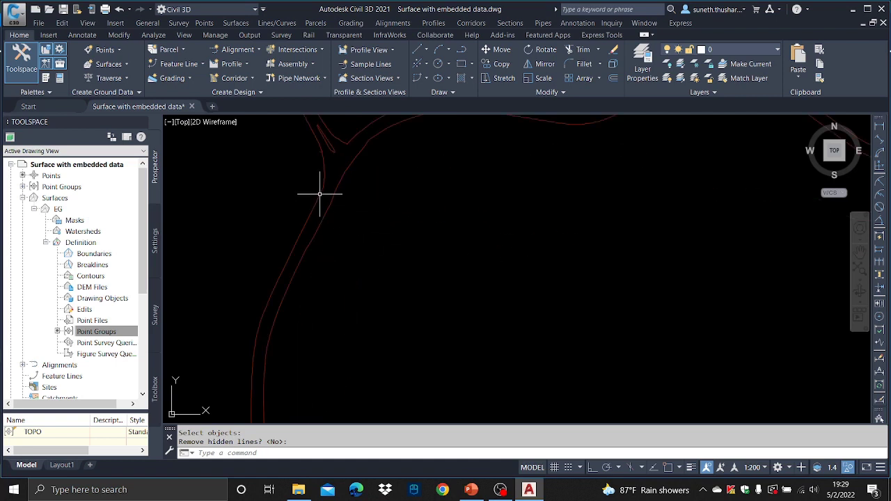
key("Return")
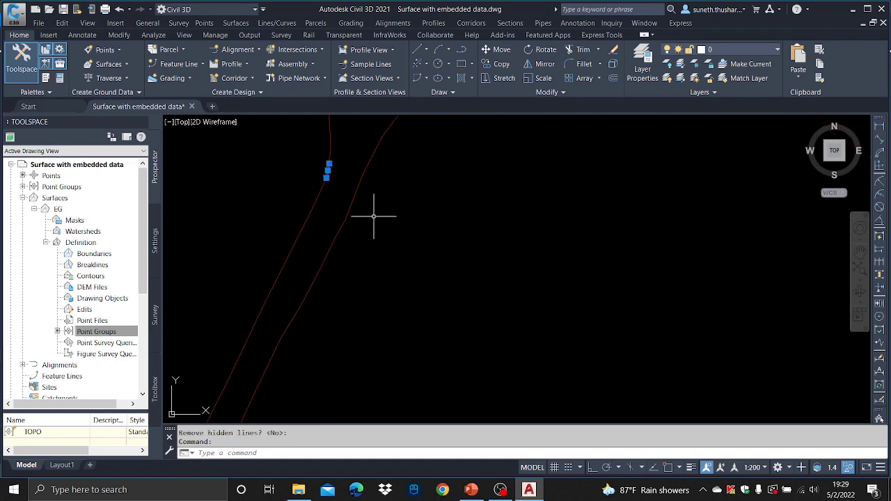
key("Delete")
scroll(413, 206, "down", 2)
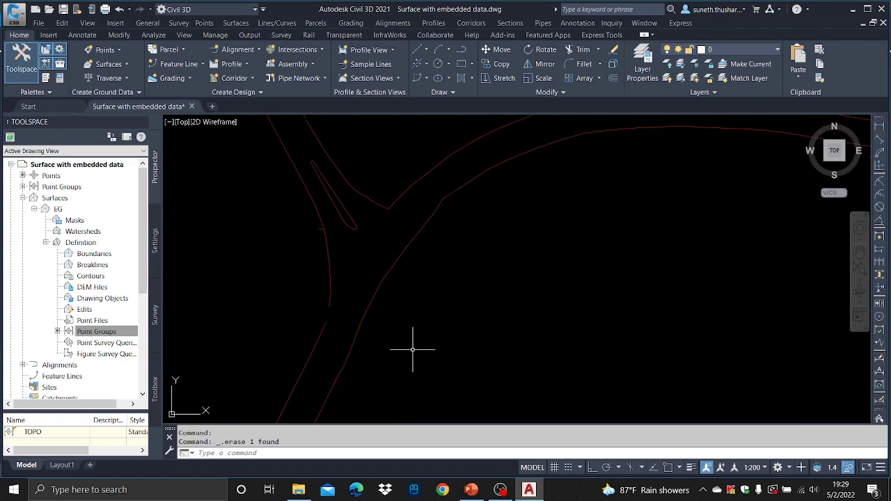
left_click(387, 202)
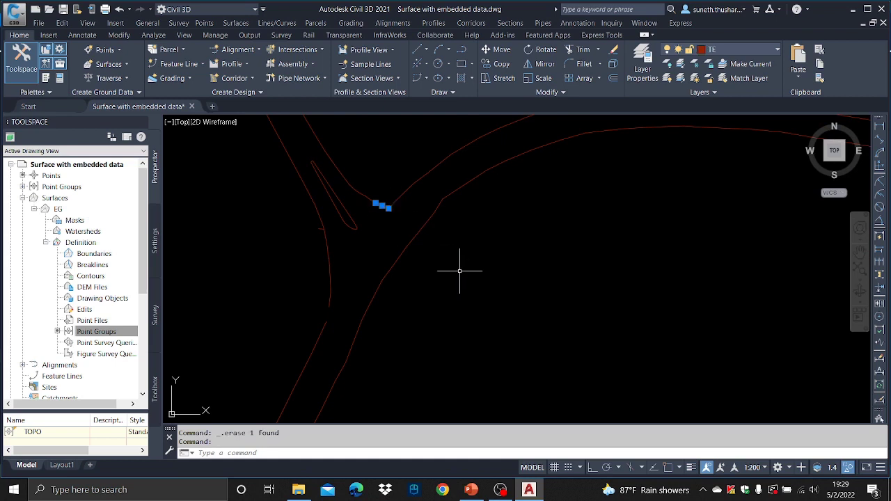
key("Delete")
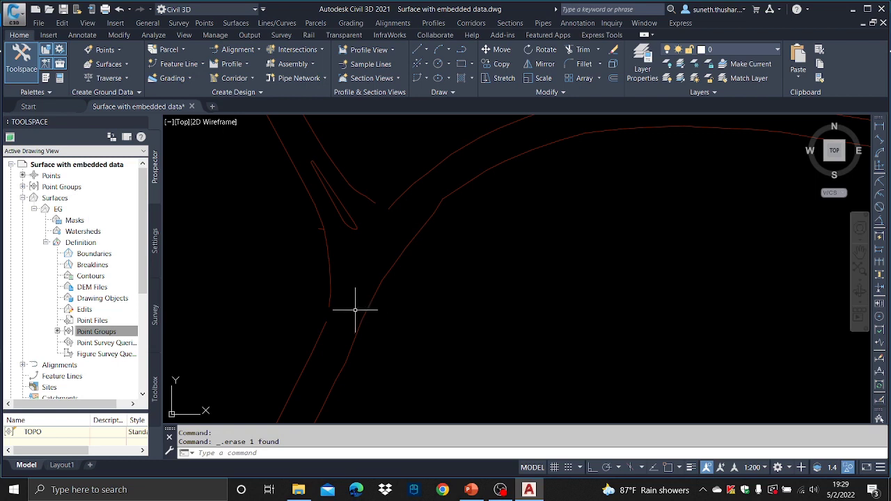
- With object snap on, draw a line across the junction from the southern road's west edge to the eastern branch's upper edge
key("Return")
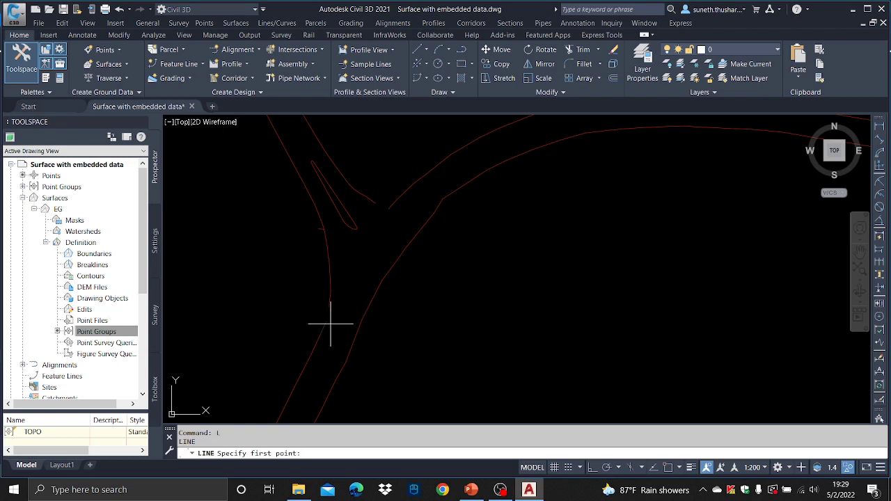
key("F3")
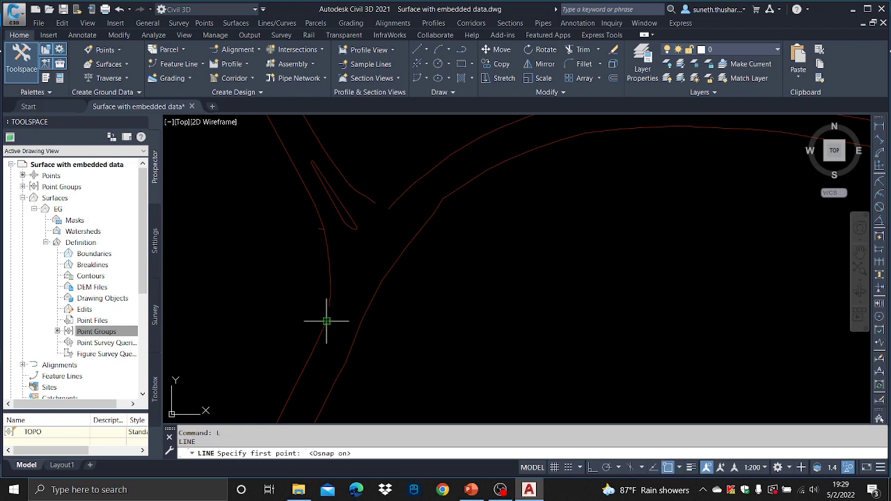
left_click(327, 321)
left_click(388, 208)
key("Escape")
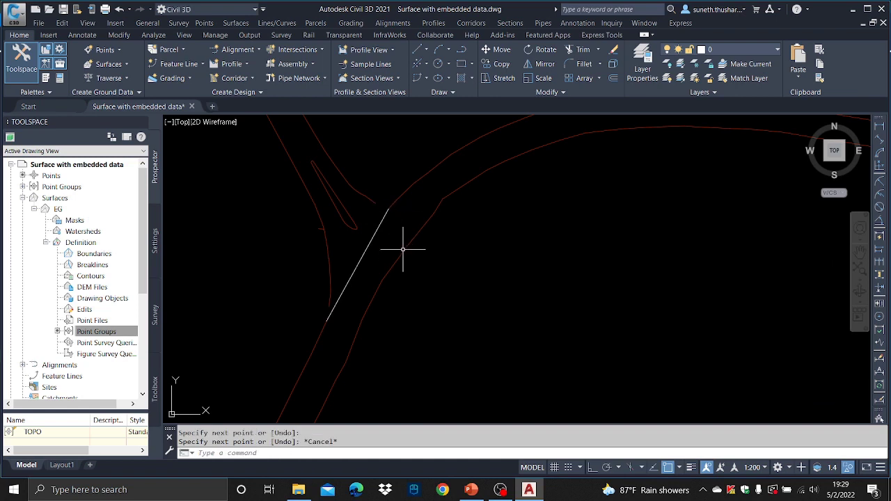
- Start a multiple polyline edit on all the isolated road-edge lines and convert them to polylines
scroll(404, 235, "up", 5)
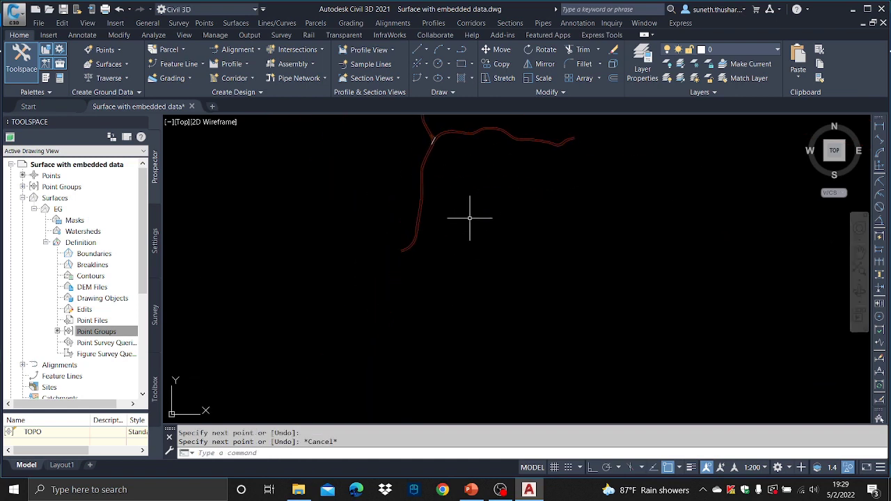
type("PED")
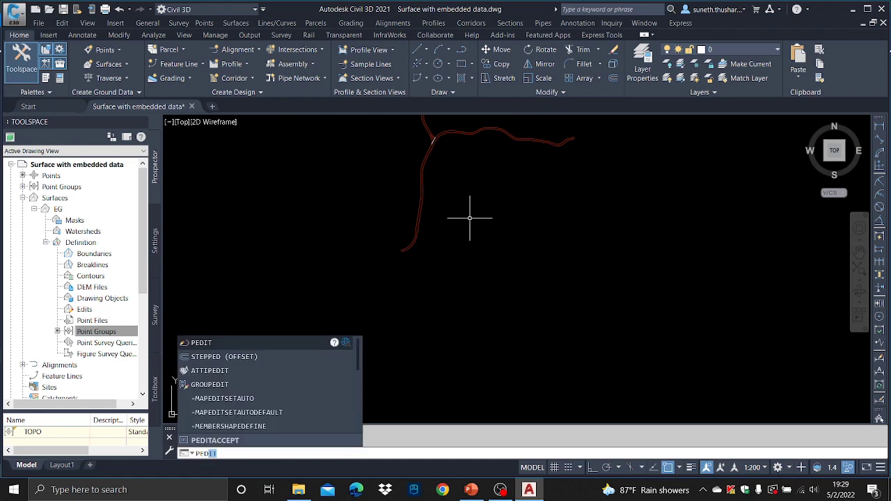
key("Return")
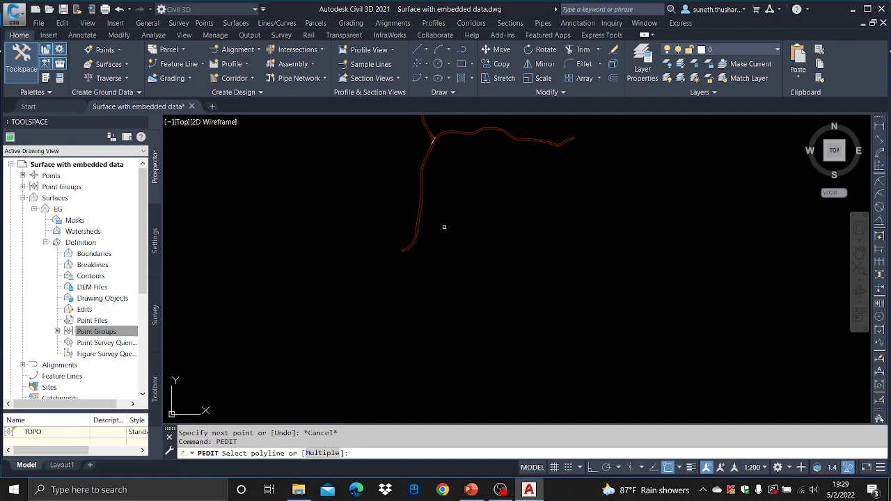
type("m")
key("Return")
scroll(444, 227, "down", 2)
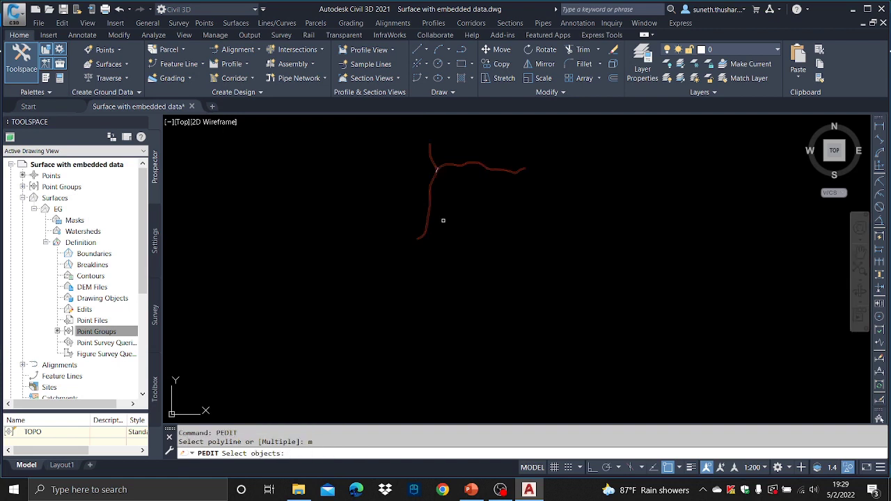
left_click(553, 302)
left_click(384, 134)
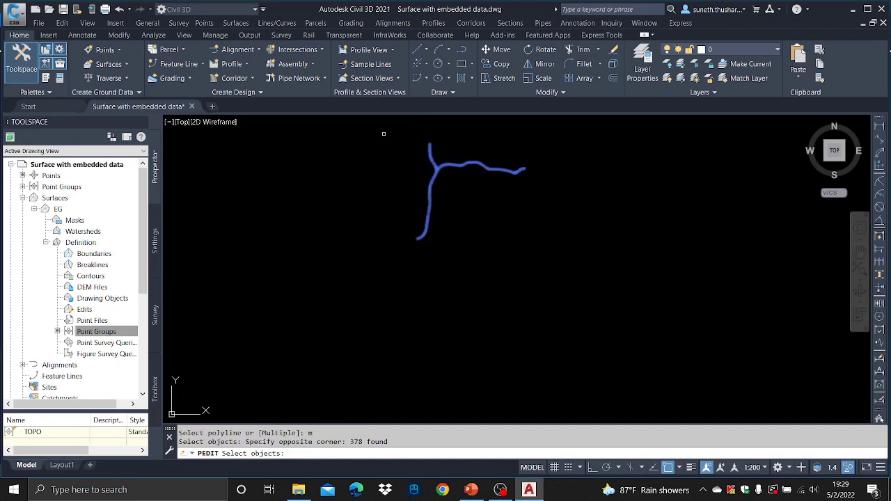
key("Return")
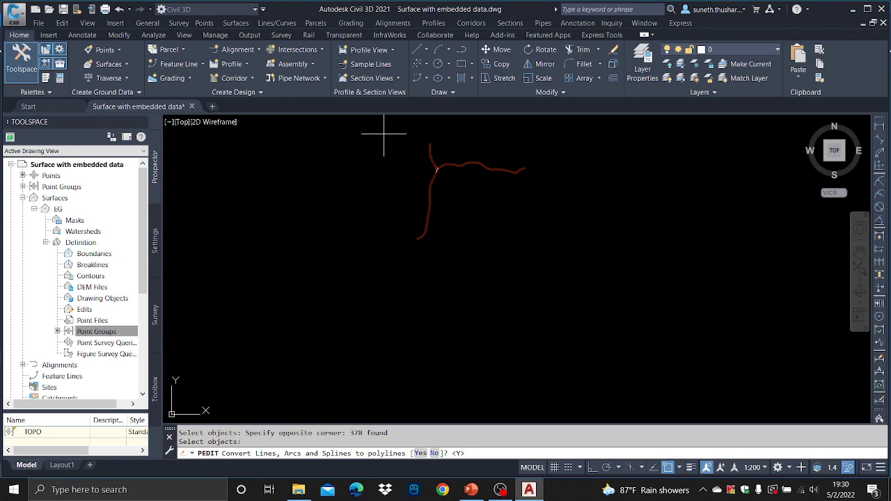
type("y")
key("Return")
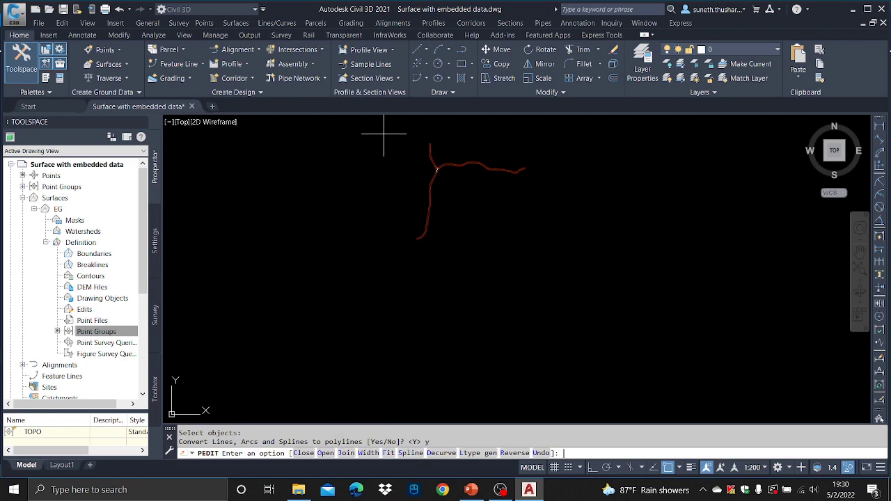
- Join the converted road-edge segments with Extend join type and a fuzz distance of 0.000
type("j")
key("Return")
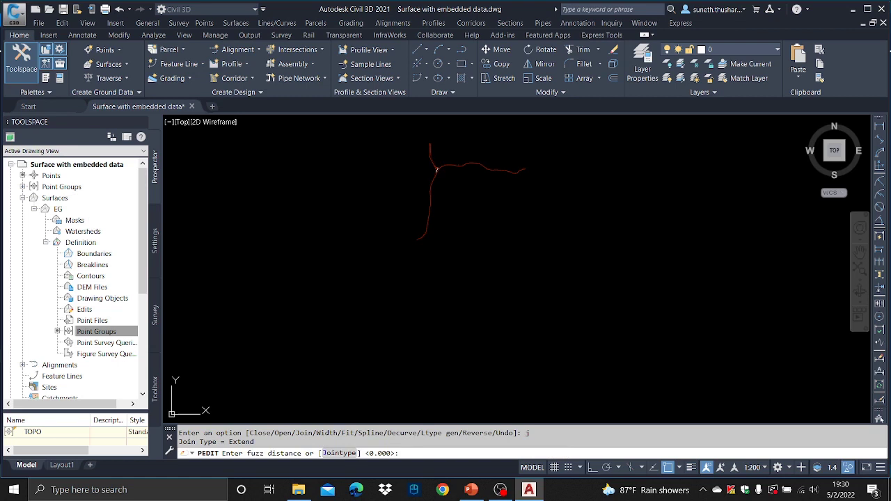
key("Return")
key("Escape")
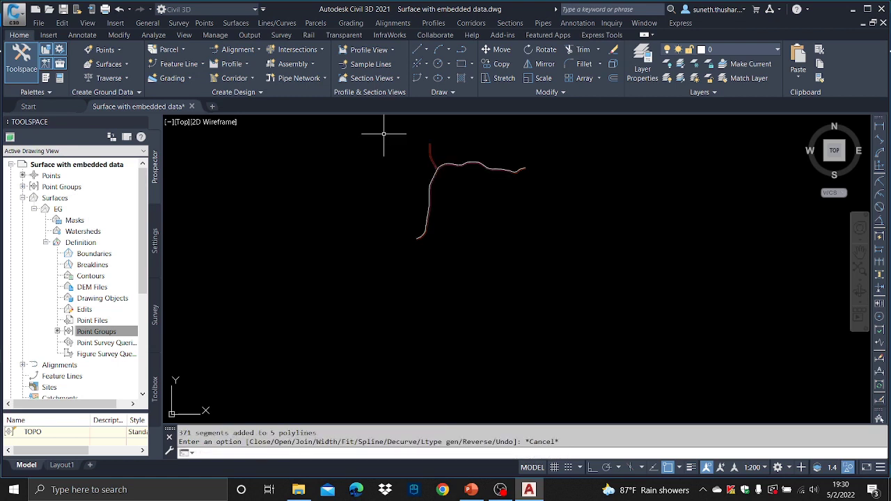
- Select both road-edge polylines at the southern end to check that each is continuous, then clear the selection
scroll(363, 216, "up", 3)
scroll(404, 223, "up", 3)
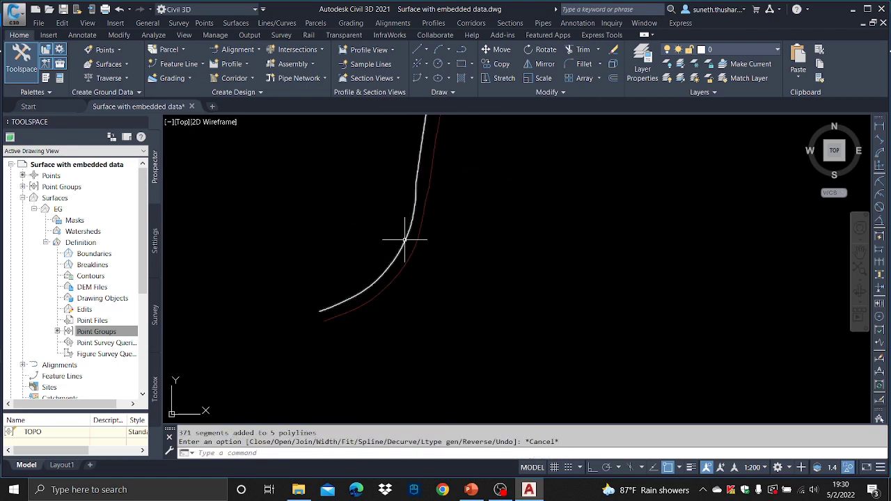
left_click(416, 249)
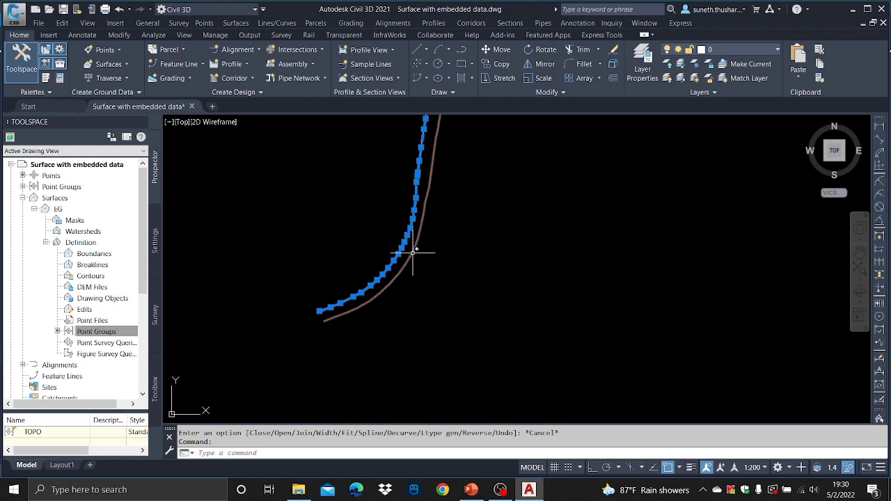
left_click(414, 253)
scroll(446, 279, "down", 3)
scroll(464, 243, "up", 2)
key("Escape")
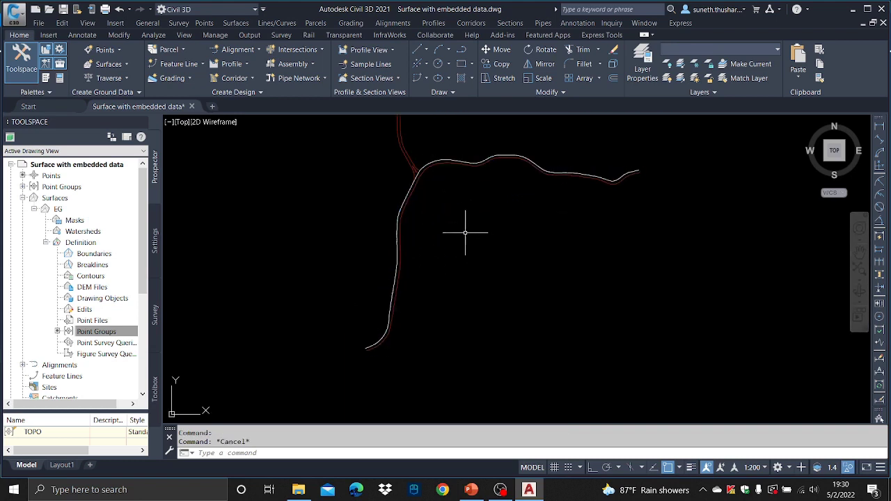
scroll(412, 294, "up", 3)
scroll(483, 131, "down", 2)
scroll(483, 131, "up", 2)
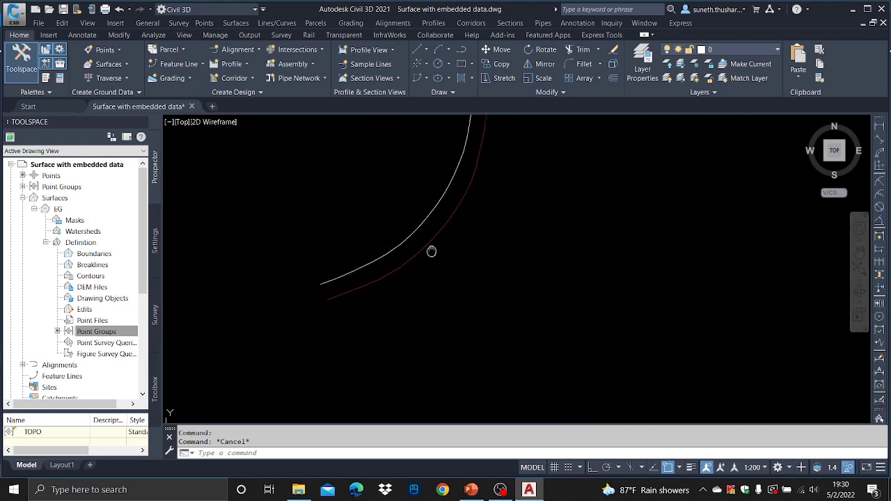
scroll(436, 258, "down", 2)
type("MA")
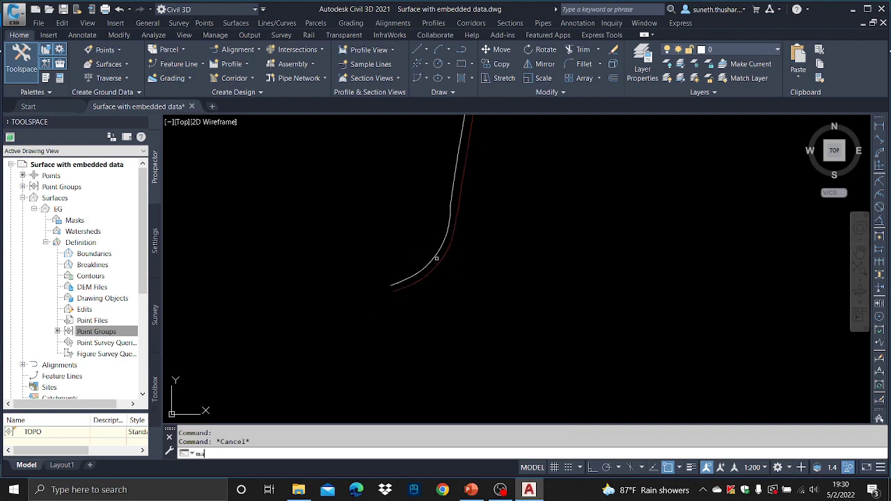
key("Return")
key("Escape")
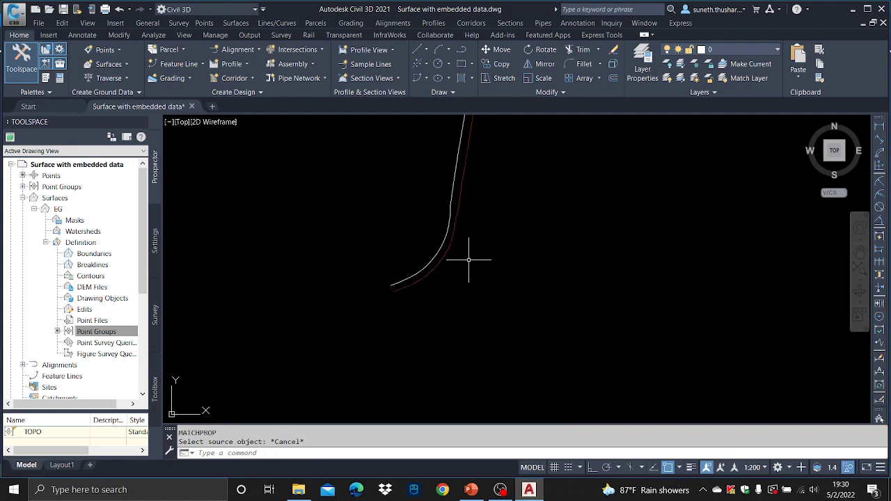
- Match the properties of the red road-edge polyline onto the white one beside it
type("MA")
key("Return")
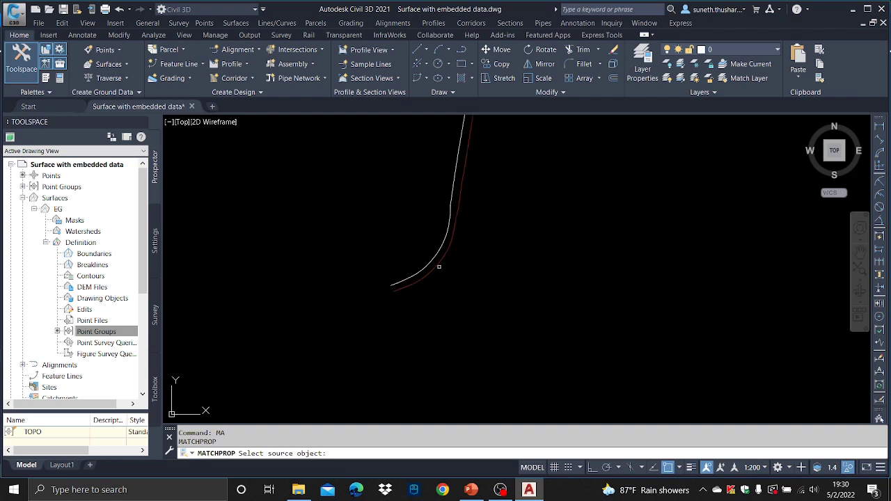
left_click(437, 267)
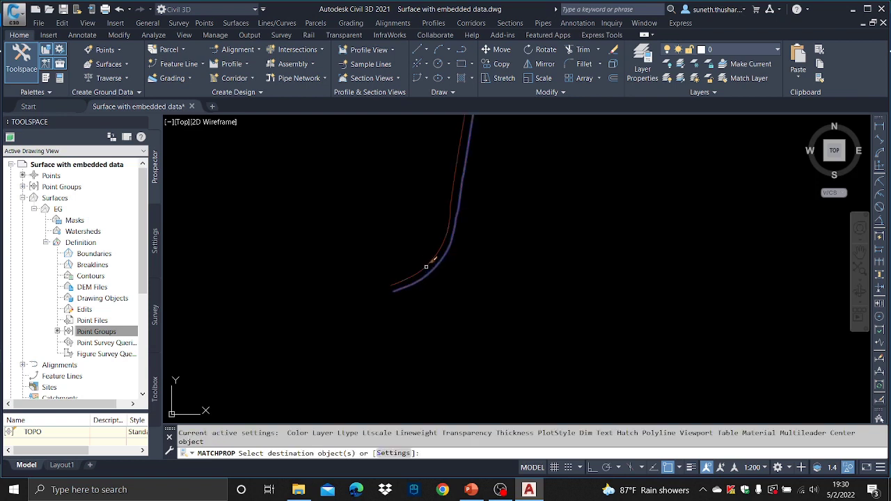
left_click(426, 267)
key("Escape")
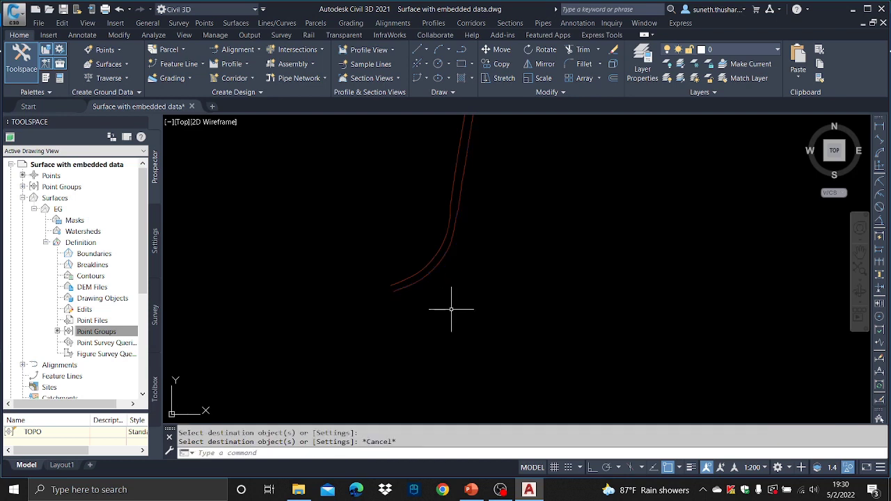
- End the object isolation to bring back the whole survey drawing
scroll(425, 263, "down", 3)
scroll(369, 243, "up", 1)
right_click(368, 244)
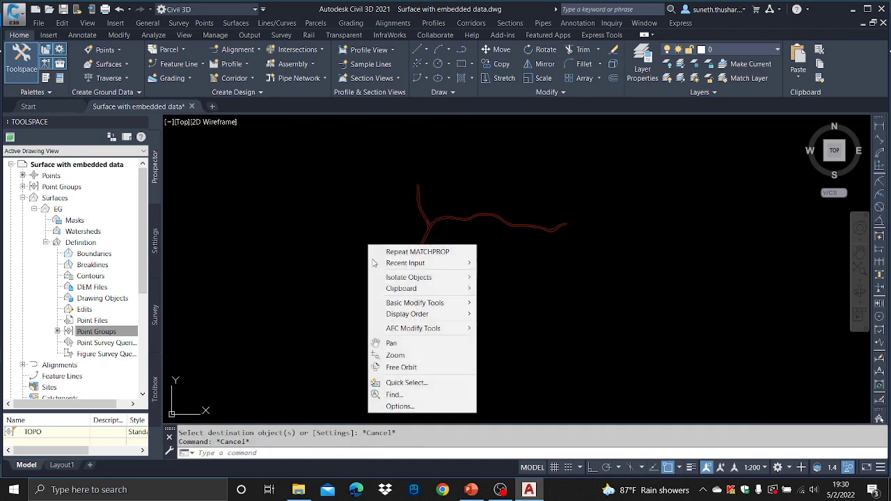
mouse_move(389, 278)
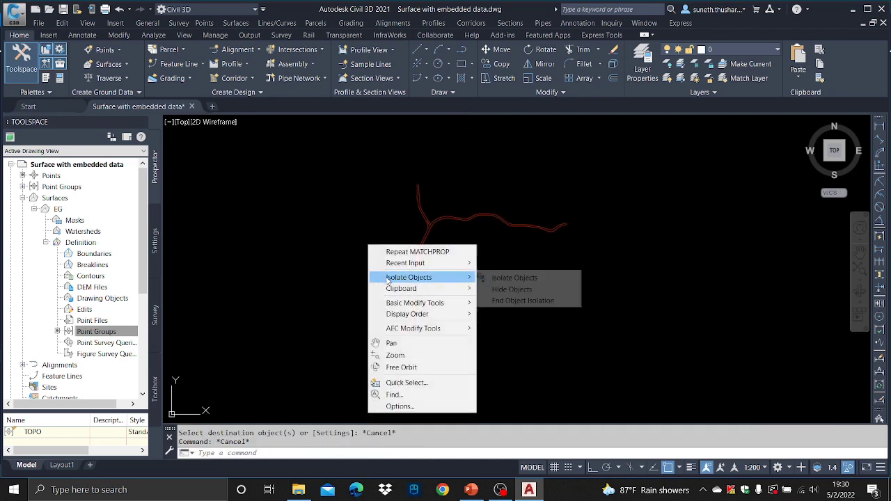
left_click(523, 301)
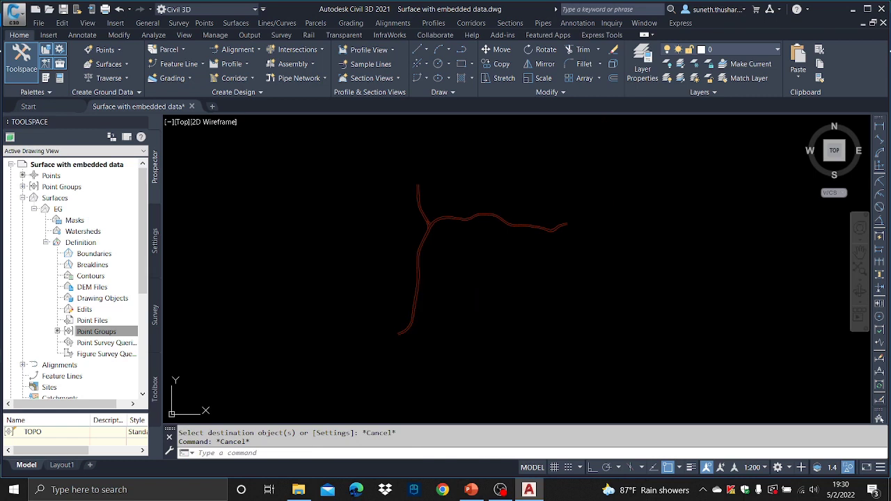
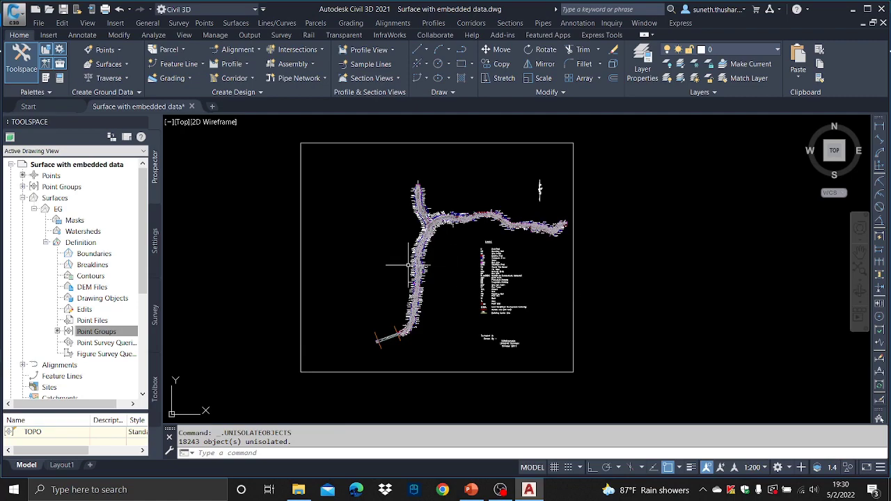
- Isolate all existing centre lines on the ECL layer by selecting one and then every similar object
scroll(366, 355, "up", 5)
scroll(326, 266, "up", 6)
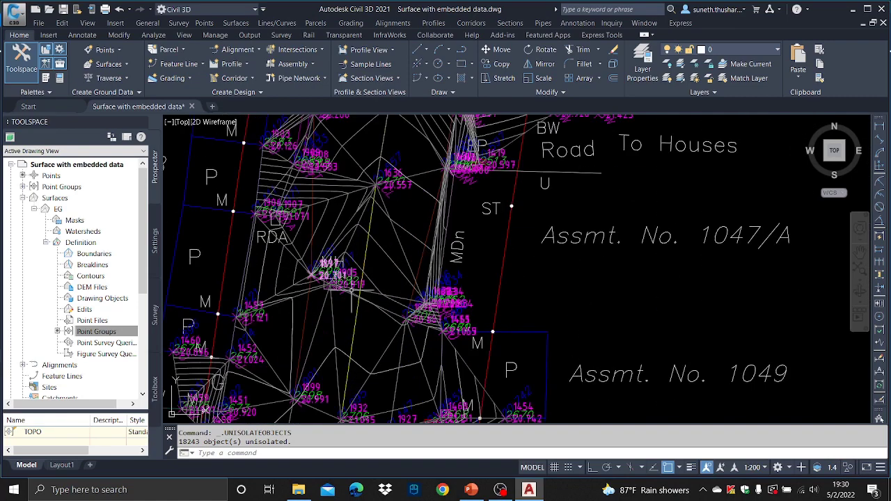
scroll(359, 301, "down", 8)
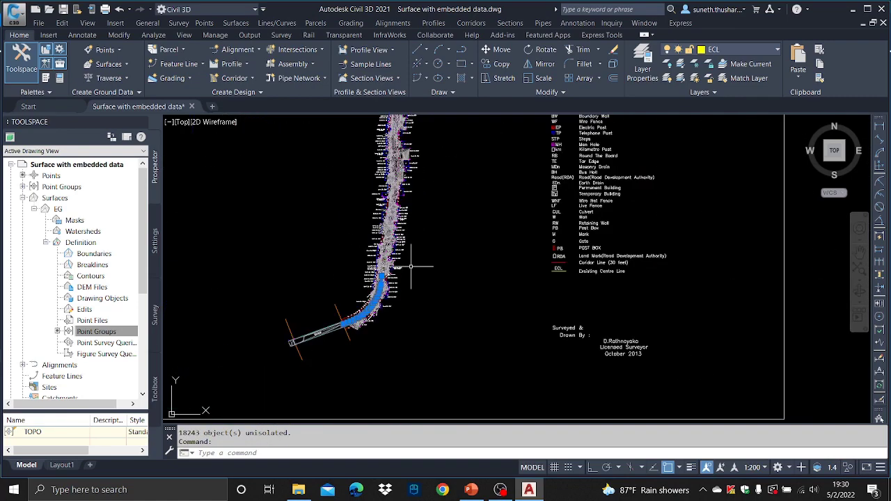
scroll(412, 253, "up", 4)
scroll(412, 253, "up", 4)
scroll(418, 243, "down", 9)
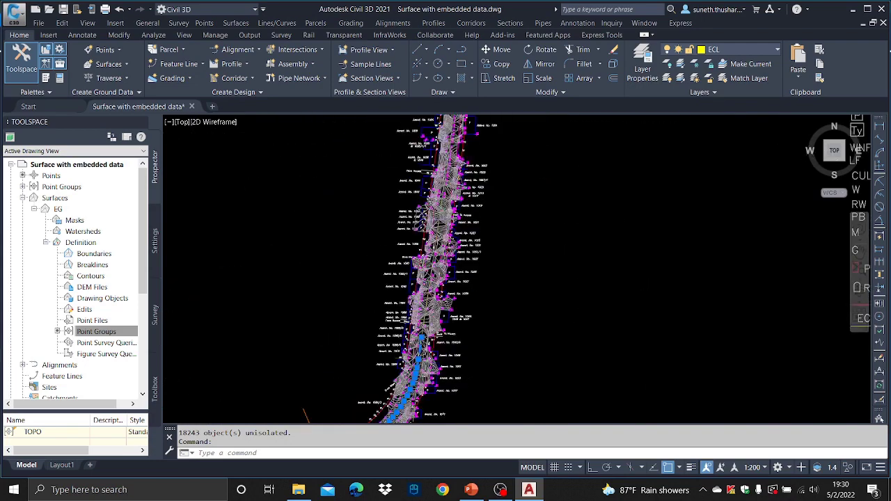
right_click(335, 202)
left_click(358, 387)
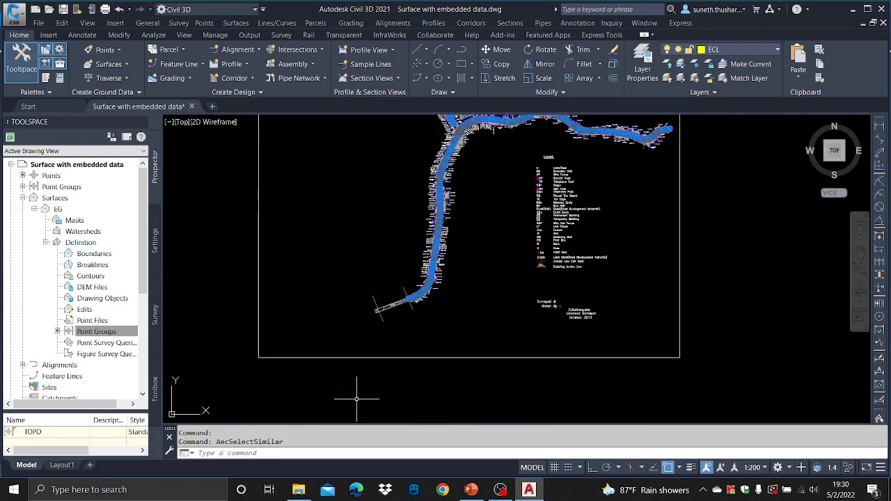
right_click(347, 198)
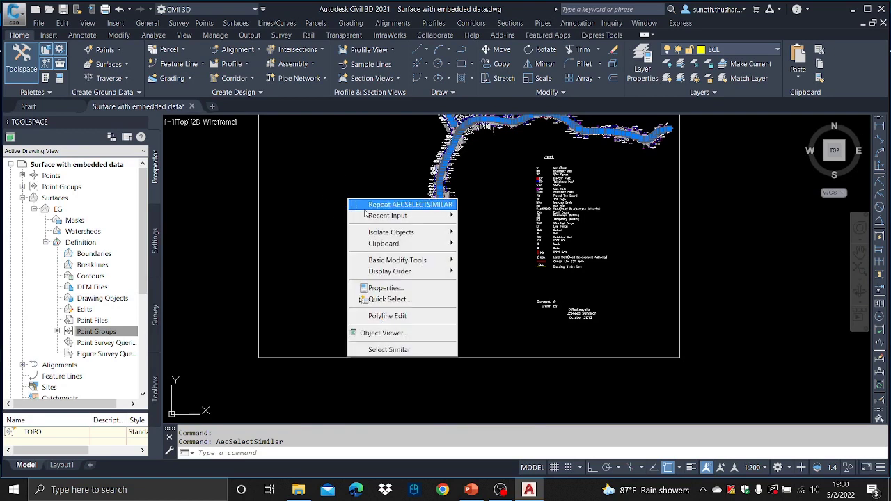
mouse_move(404, 233)
left_click(510, 233)
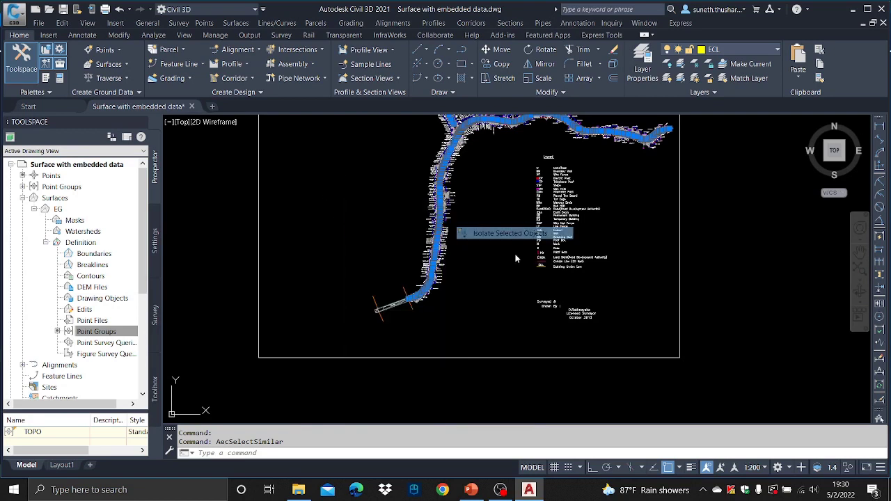
- Explode all of the isolated centre lines
scroll(491, 290, "down", 2)
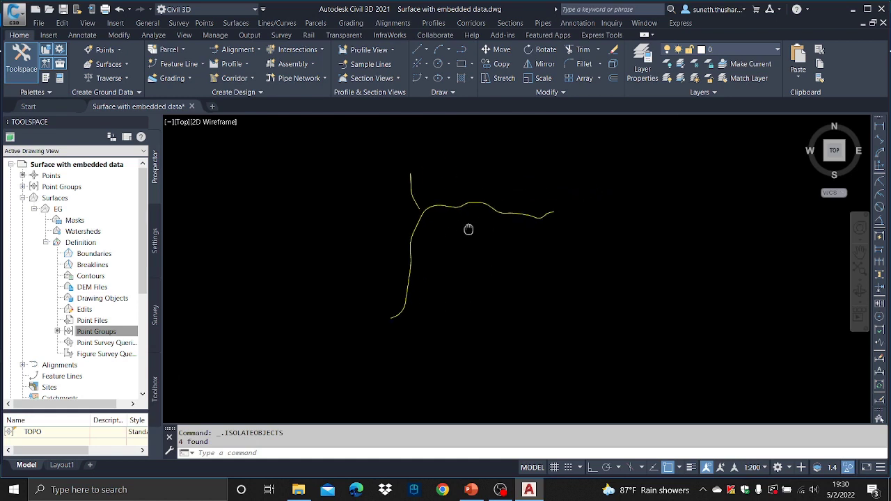
scroll(459, 228, "up", 2)
type("exp")
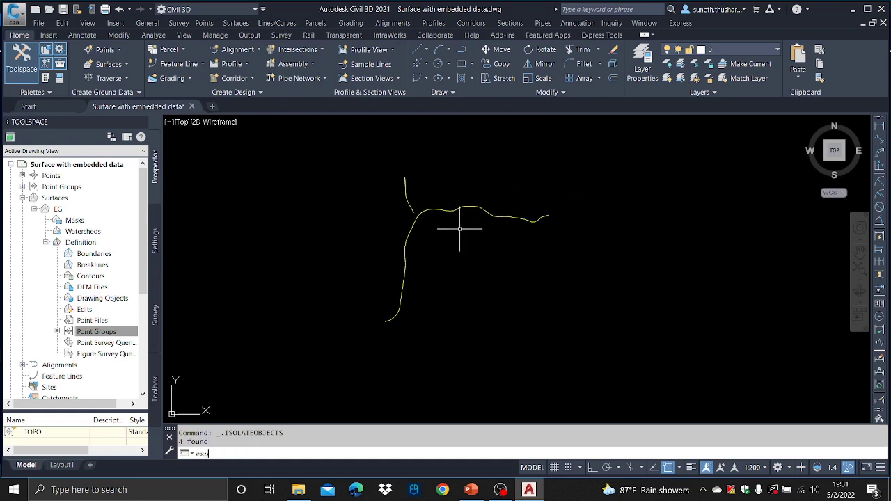
type("lode")
key("Return")
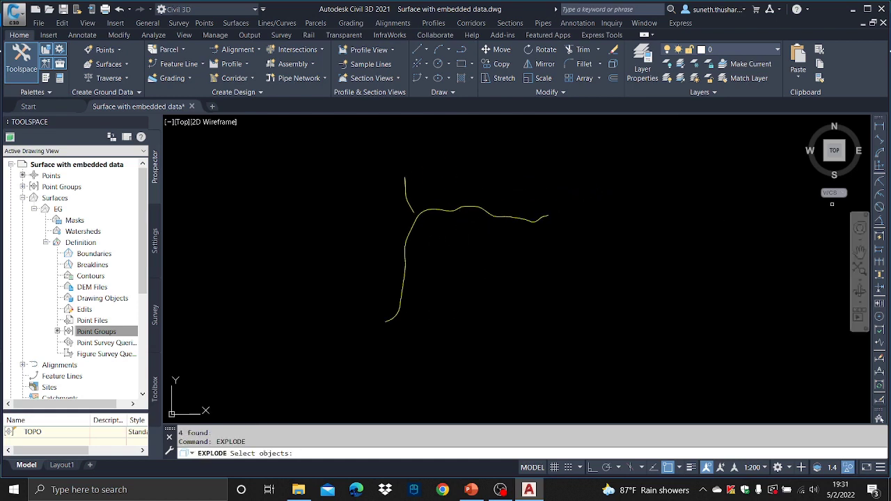
left_click(636, 343)
left_click(359, 160)
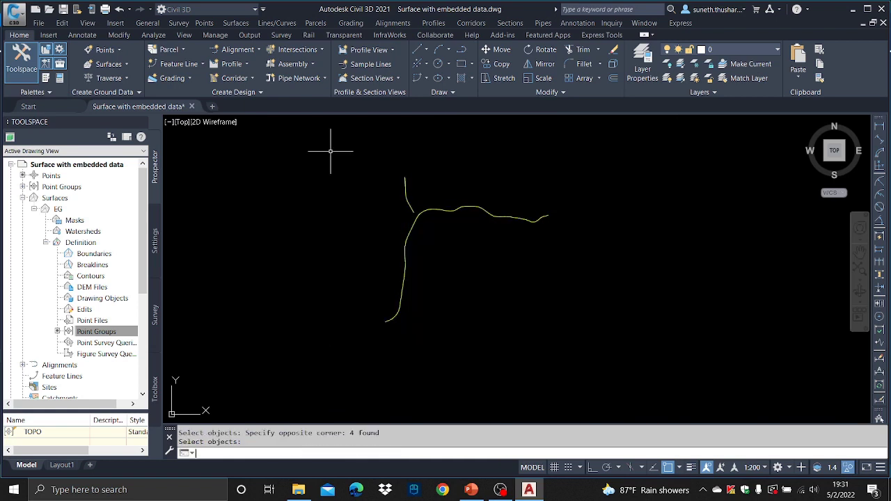
- Flatten all of the isolated centre-line segments to 2D without removing hidden lines
type("flatten")
key("Return")
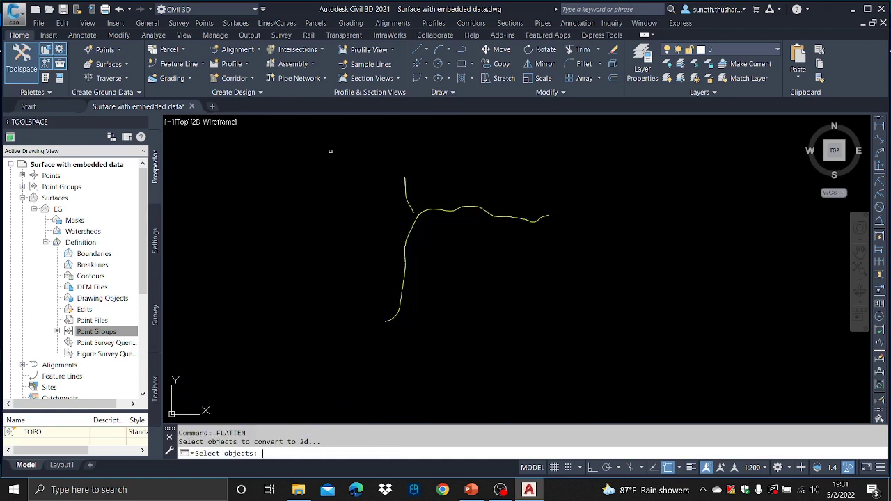
left_click(597, 403)
left_click(310, 131)
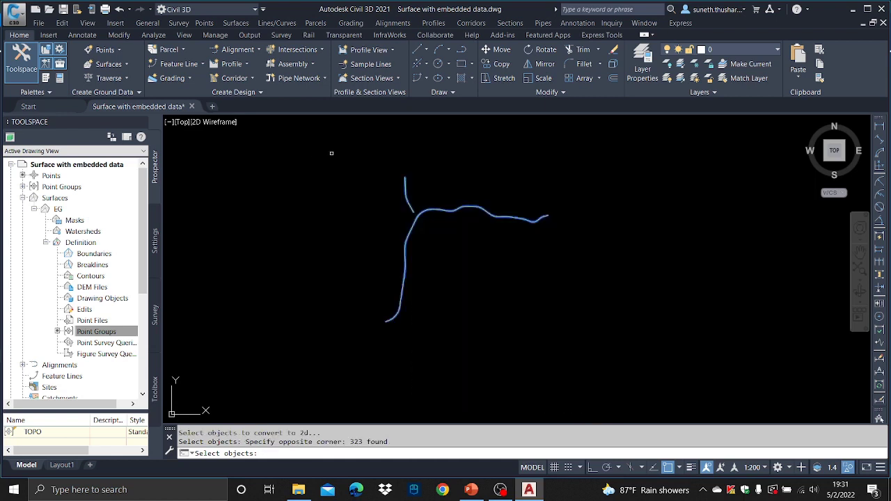
key("Return")
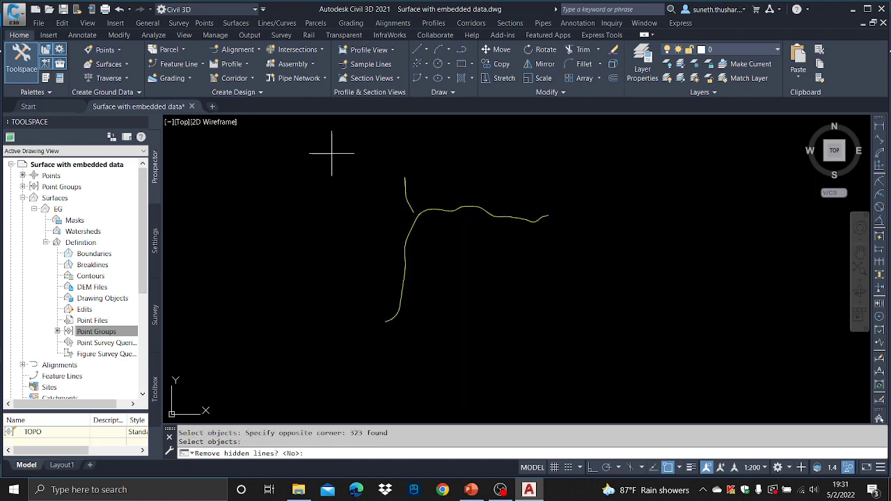
key("Return")
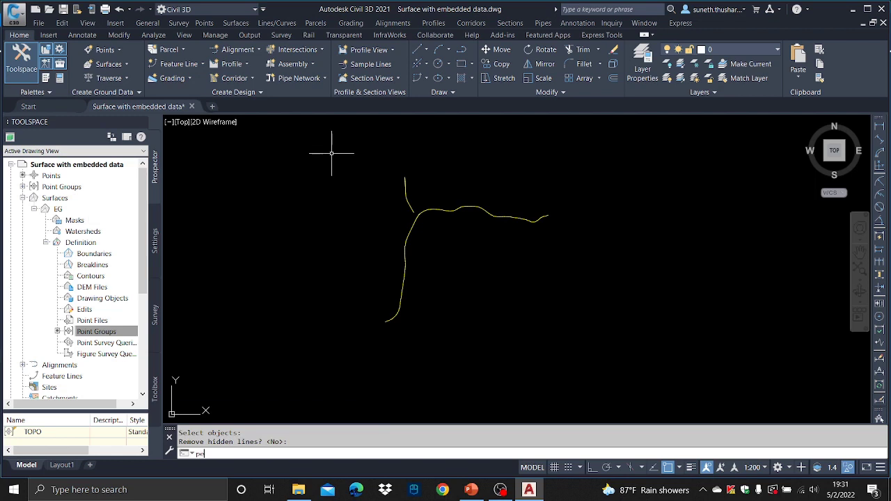
- Join all isolated centre-line segments with a multiple polyline edit, converting them to polylines and using a fuzz distance of 0.000
type("pe")
key("Return")
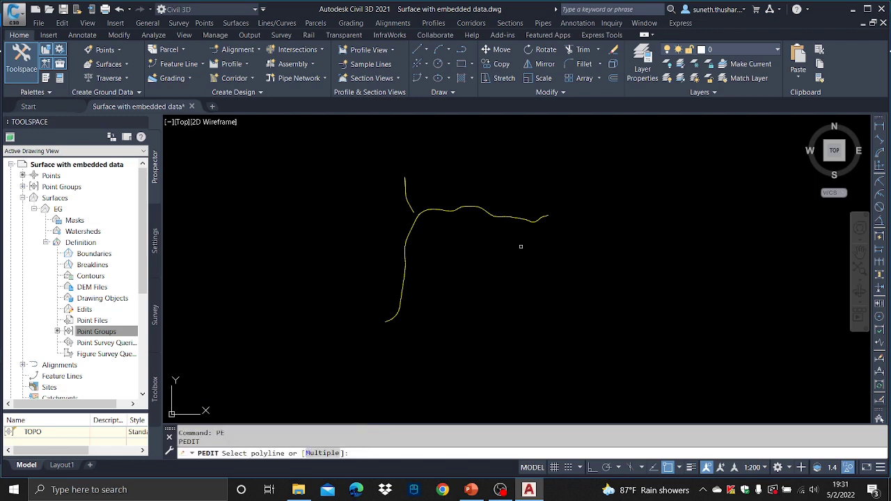
type("m")
key("Return")
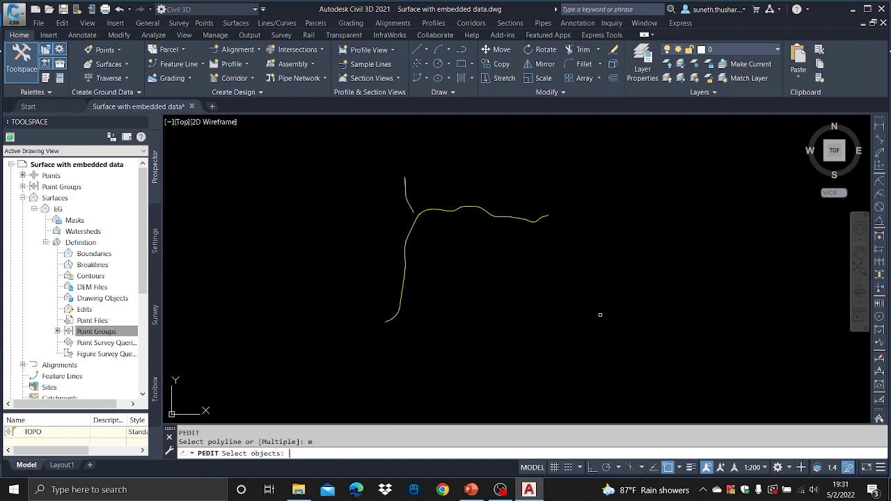
left_click(632, 356)
left_click(324, 160)
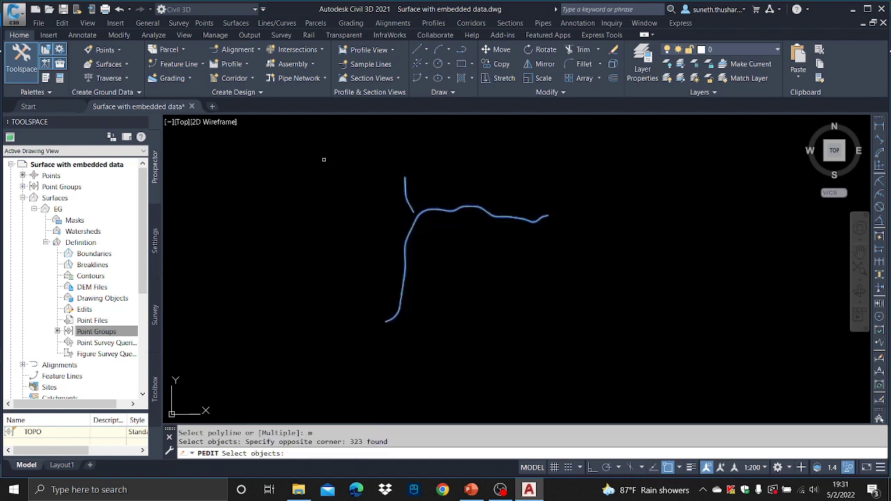
key("Return")
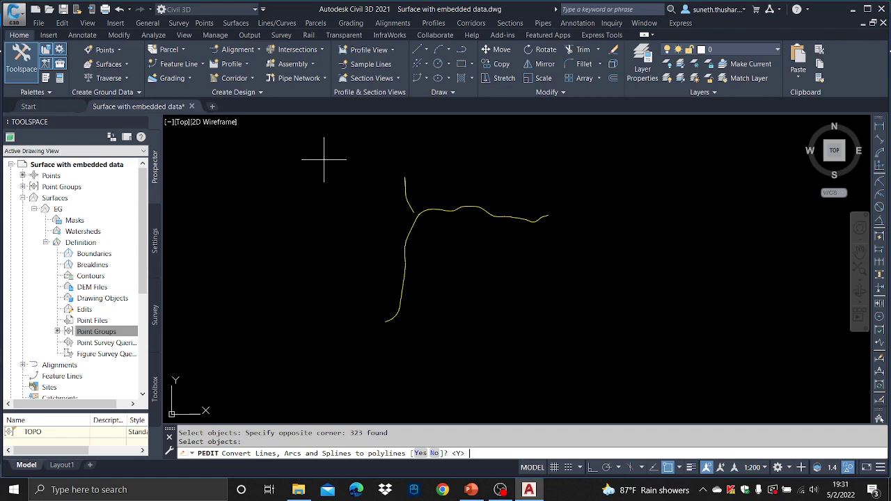
type("y")
key("Return")
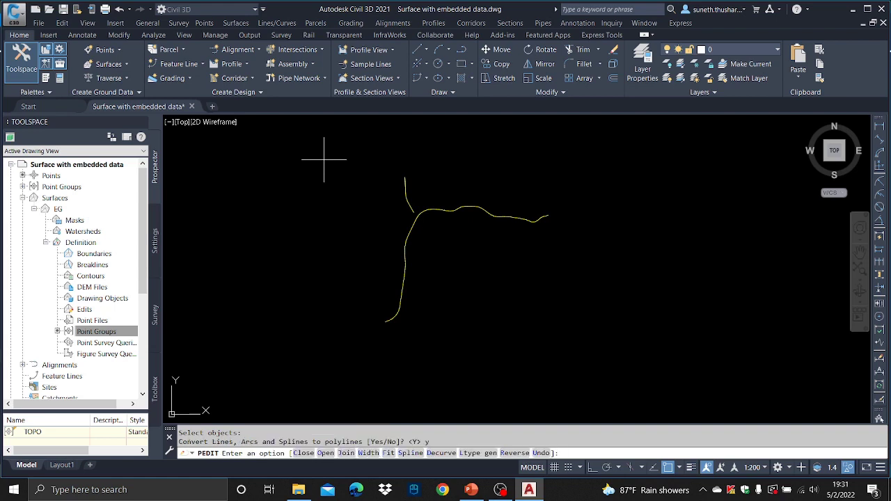
type("j")
key("Return")
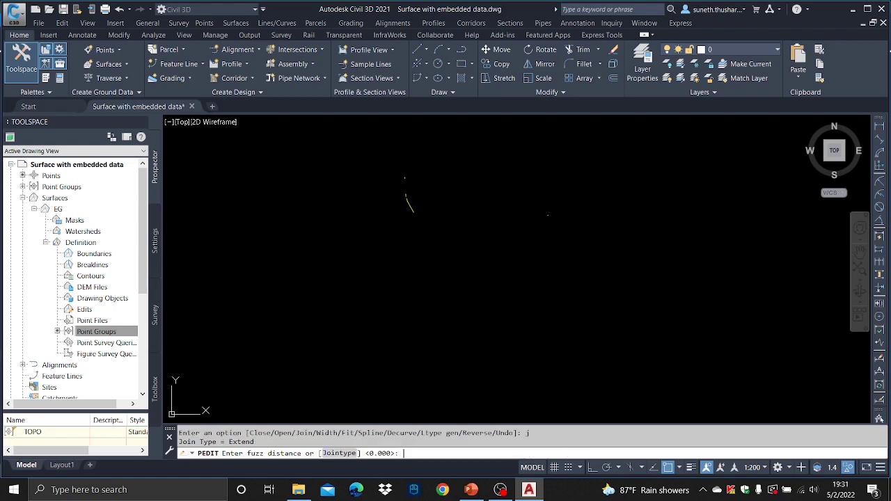
key("Return")
key("Escape")
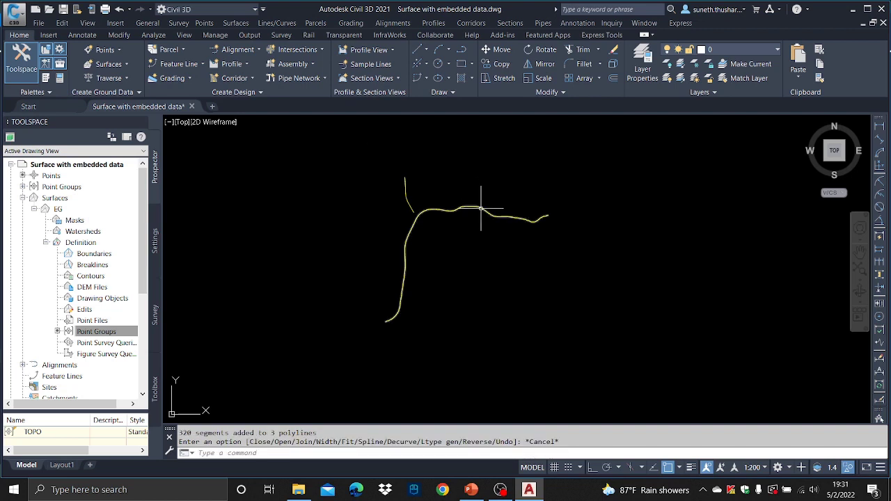
- Select the long centre line to check whether it is one continuous polyline
scroll(393, 306, "up", 3)
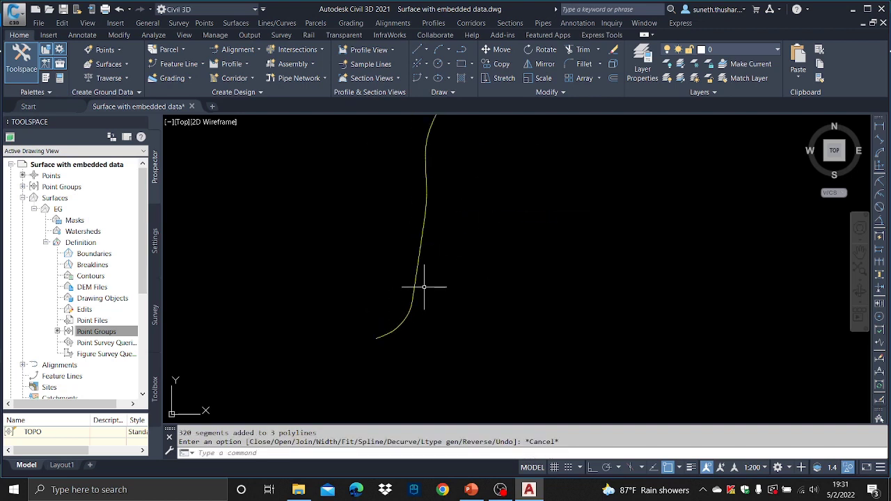
left_click(418, 289)
scroll(455, 298, "down", 3)
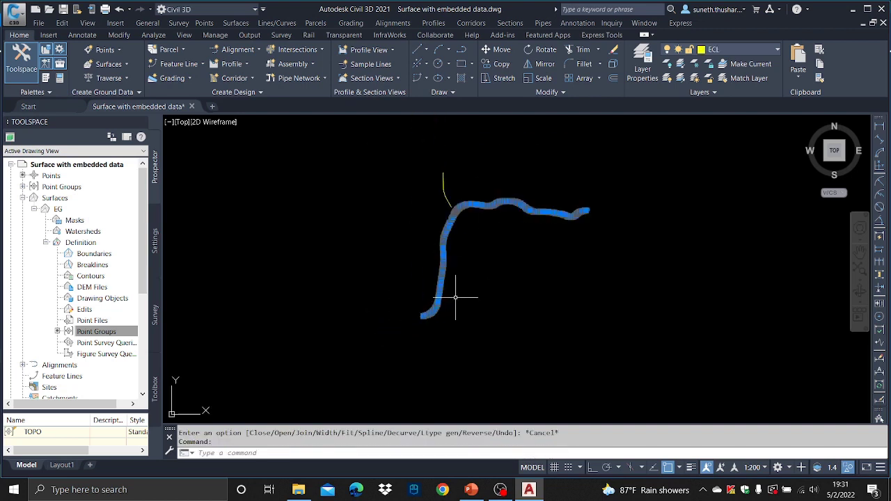
key("Escape")
- End the object isolation so the survey points, surface and road edges are shown again with the centre lines
right_click(398, 252)
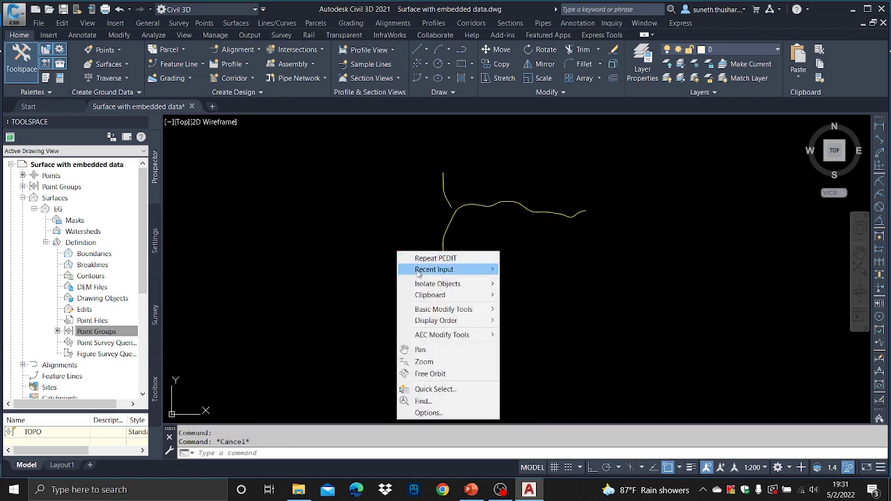
mouse_move(439, 284)
left_click(533, 307)
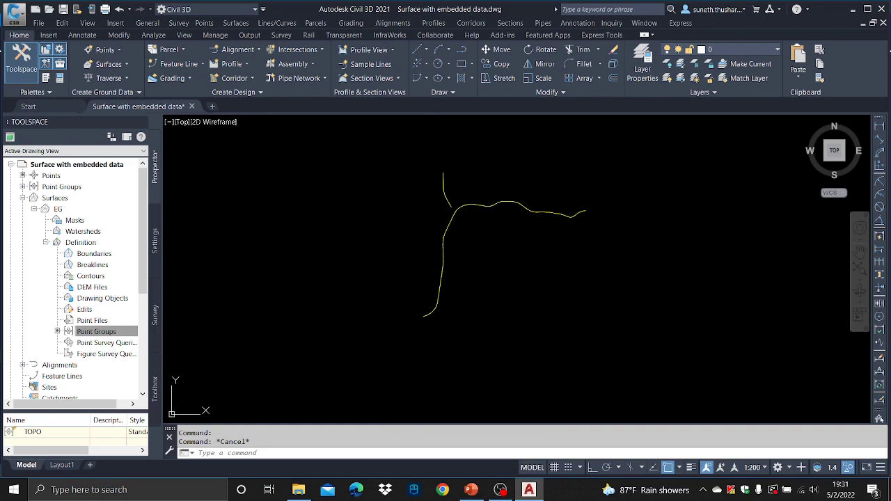
- Start adding breaklines to the EG surface definition with the description TE and the type Proximity
scroll(416, 258, "up", 5)
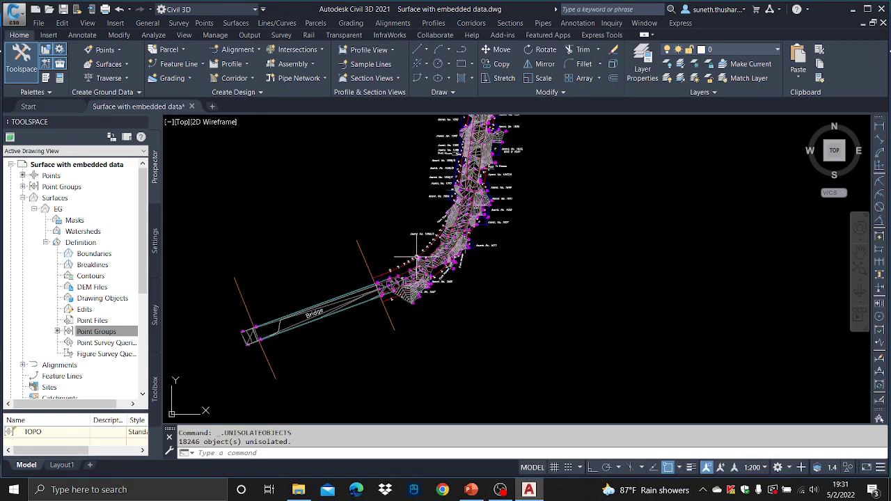
scroll(417, 257, "up", 6)
scroll(450, 220, "down", 2)
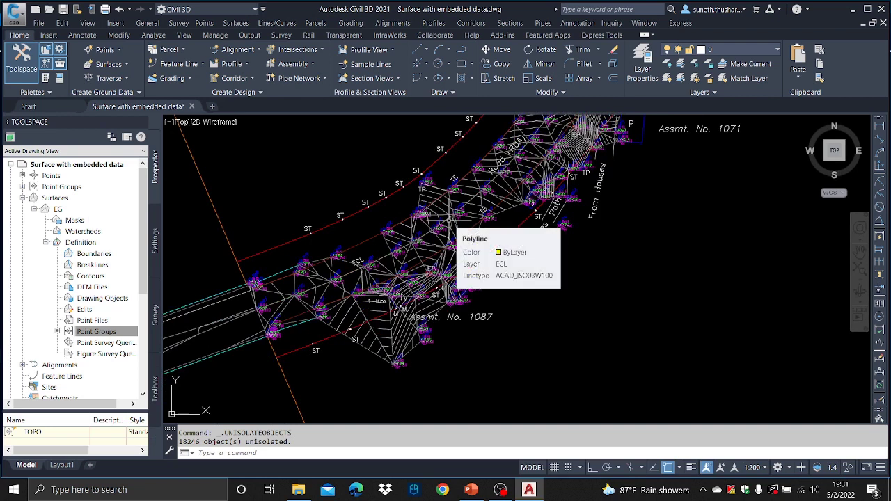
left_click(94, 266)
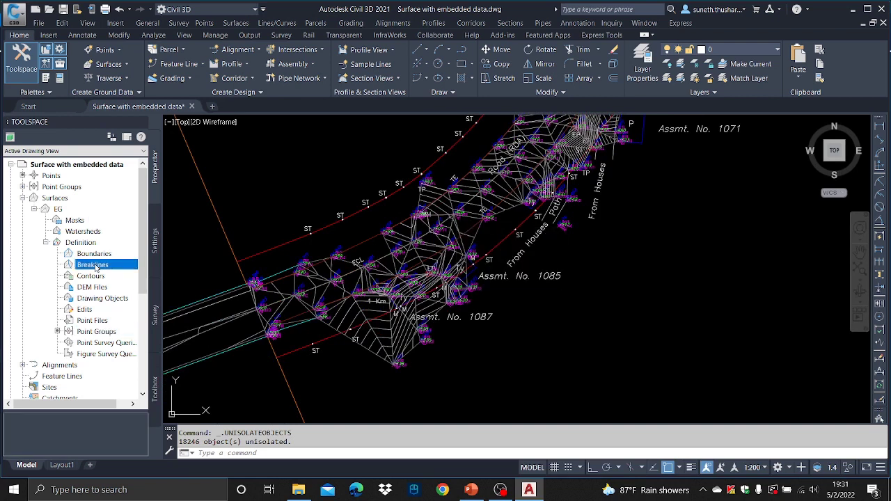
right_click(90, 269)
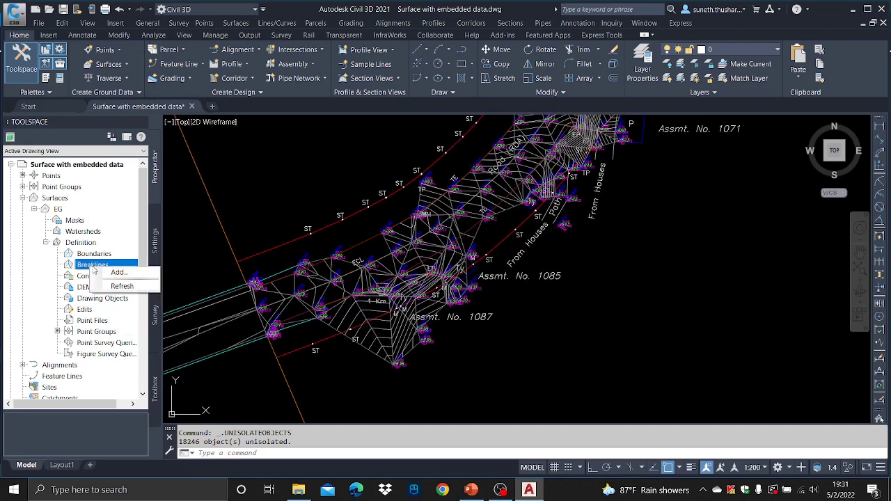
left_click(115, 273)
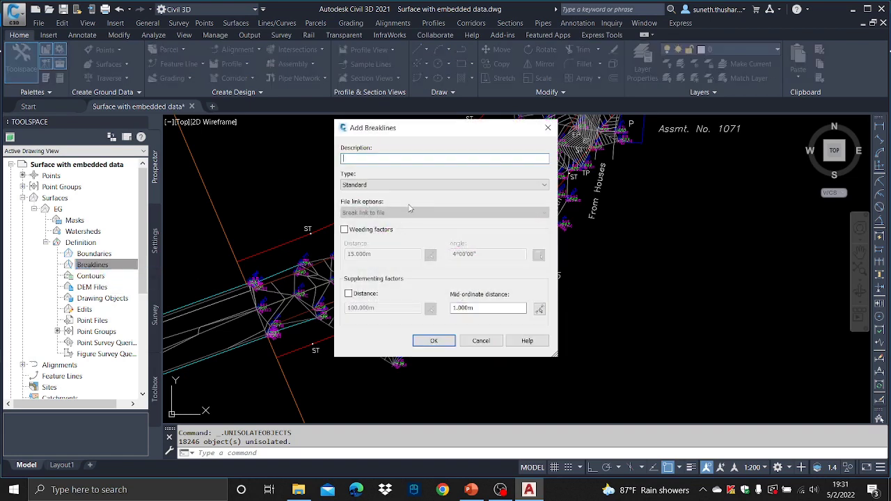
type("B")
left_click(392, 185)
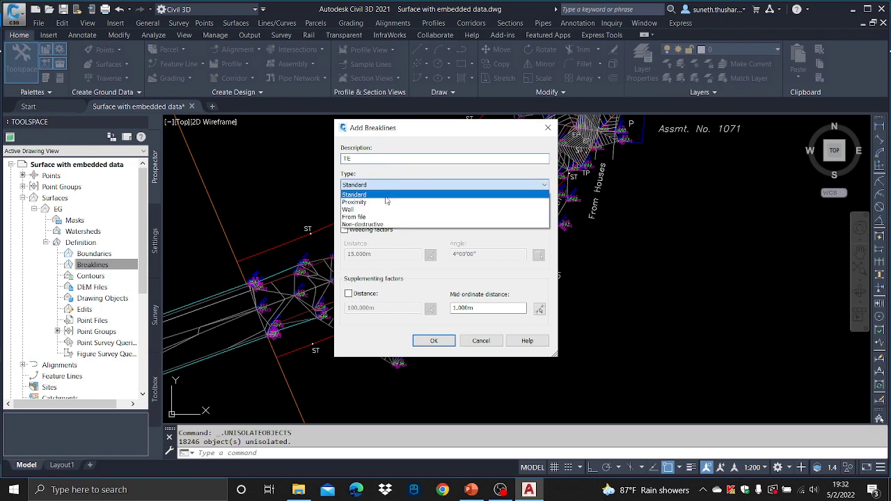
left_click(384, 204)
left_click(436, 340)
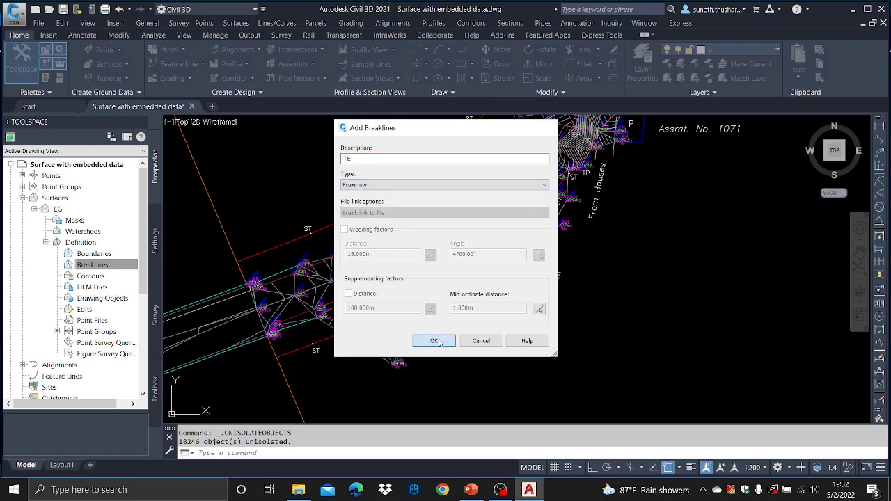
- Choose the two road-edge polylines on both sides of the road as the TE breaklines
scroll(438, 250, "up", 2)
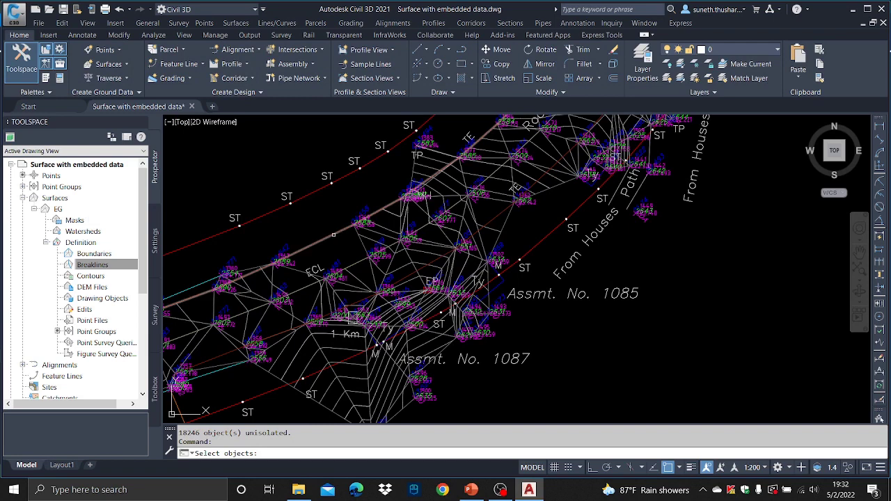
left_click(334, 235)
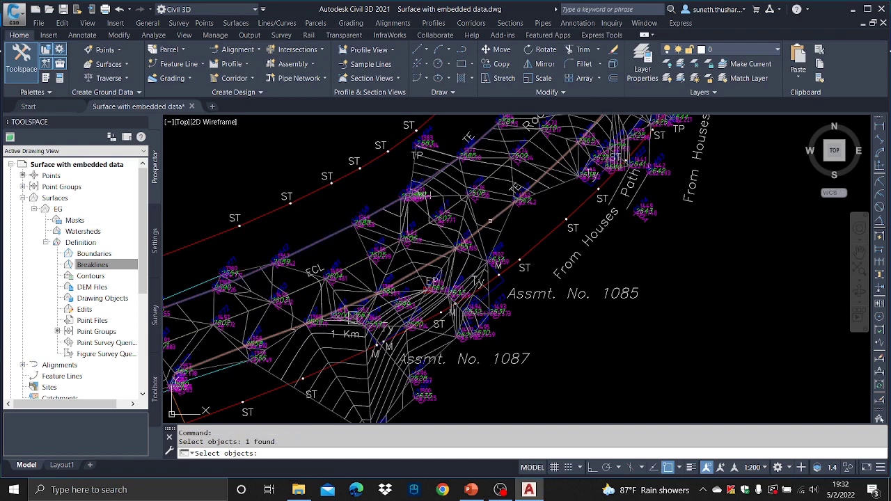
left_click(490, 221)
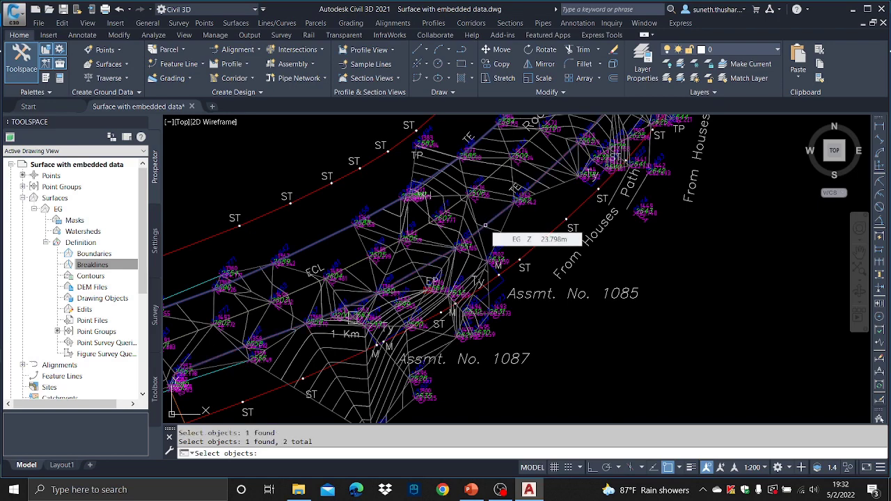
key("Return")
- Add the yellow existing centre line to the EG surface as a Proximity breakline with the description CL
mouse_move(485, 225)
middle_mouse_down()
mouse_move(451, 233)
mouse_move(495, 234)
mouse_move(458, 240)
mouse_move(418, 307)
middle_mouse_up()
scroll(387, 245, "up", 5)
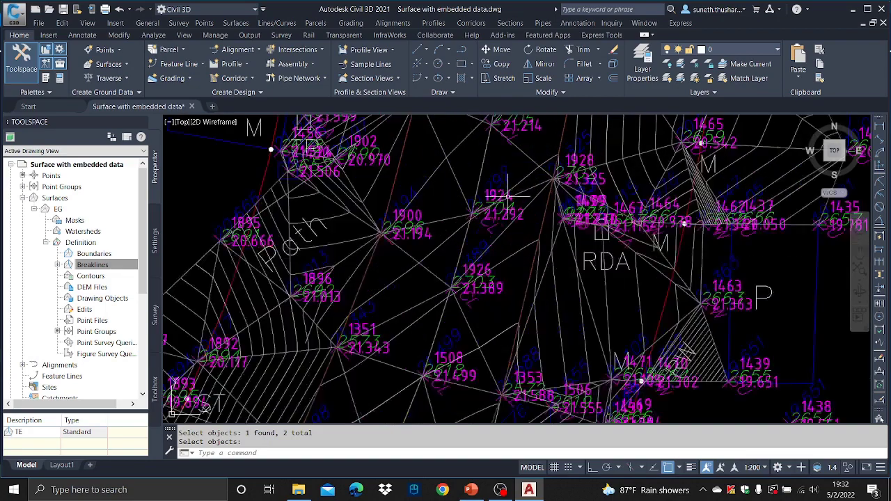
scroll(387, 246, "down", 10)
scroll(386, 245, "up", 5)
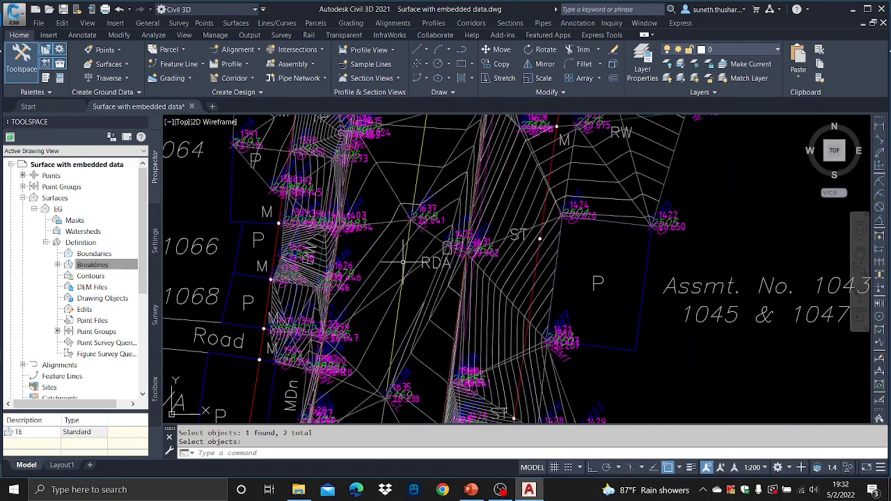
right_click(136, 265)
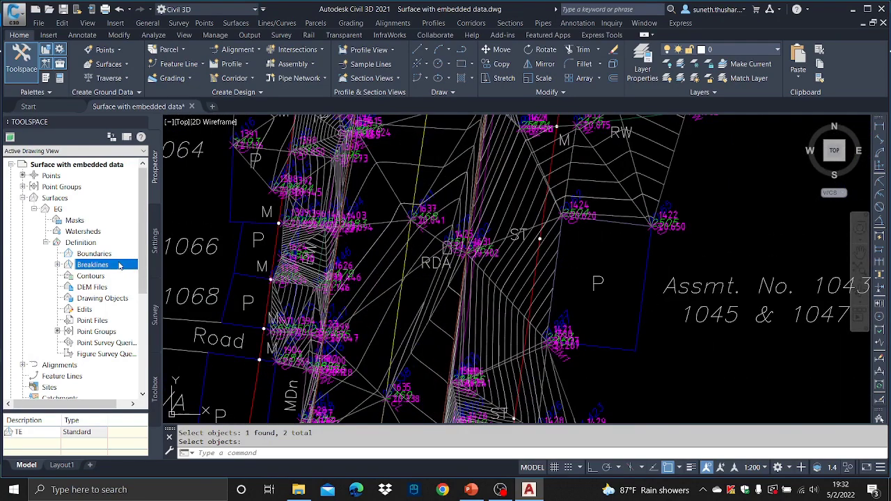
left_click(137, 270)
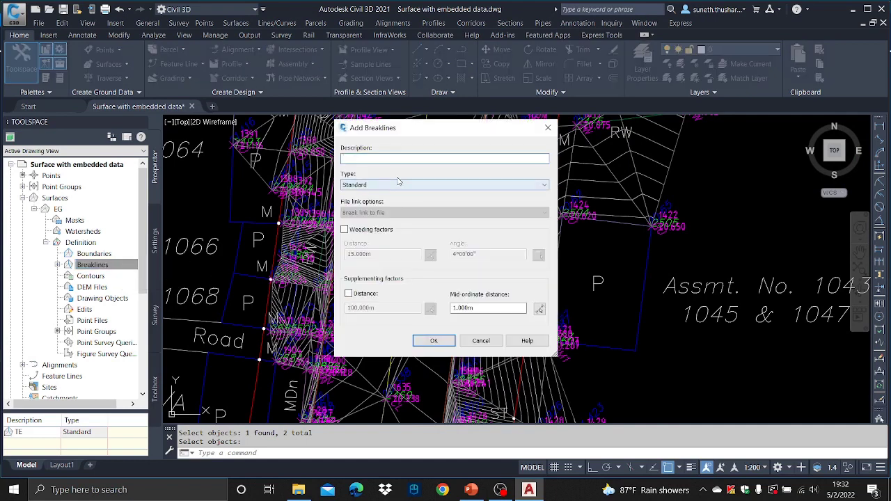
type("CL")
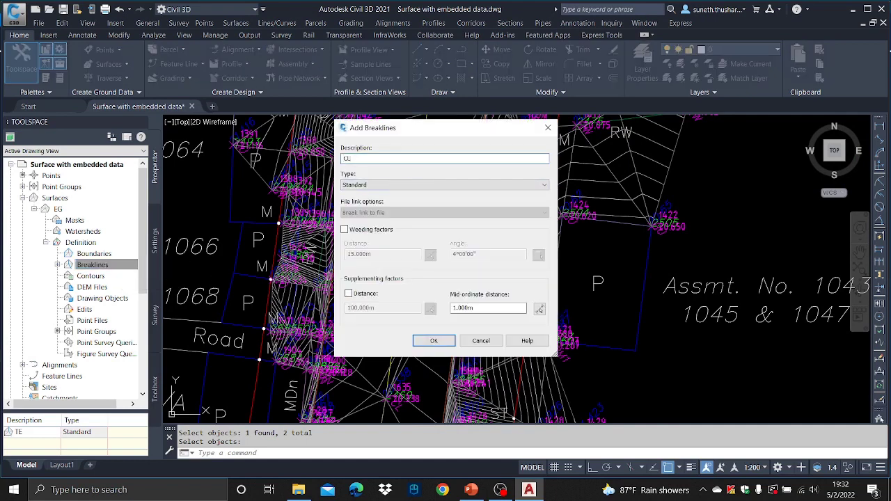
left_click(385, 184)
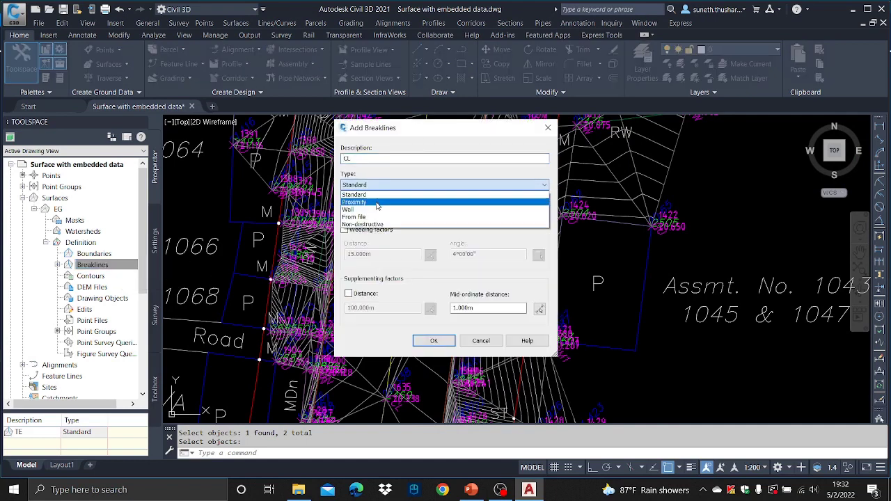
left_click(380, 203)
left_click(434, 341)
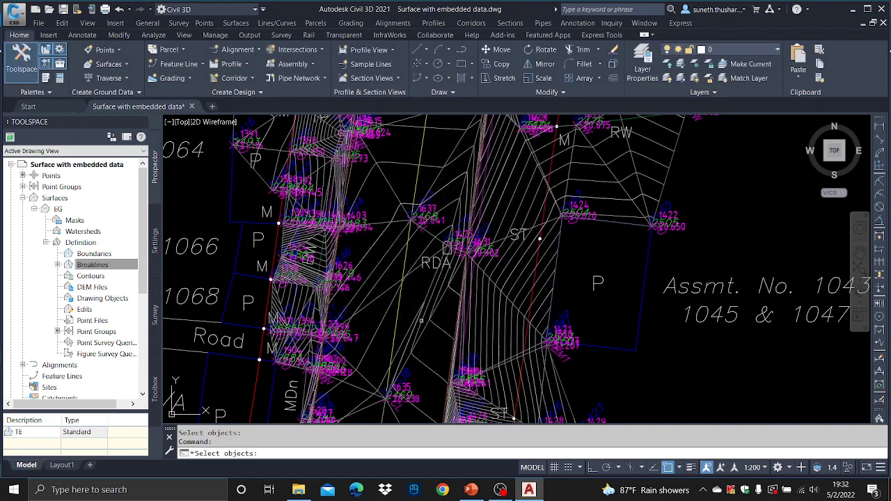
left_click(399, 312)
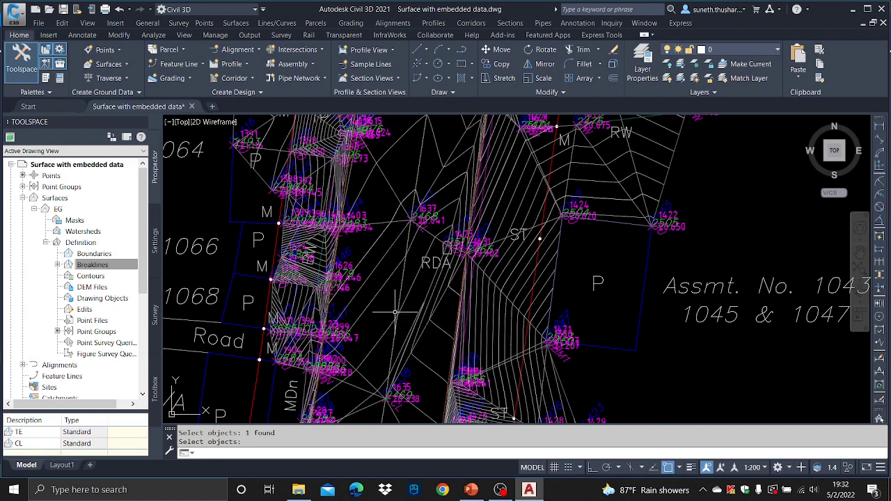
- Save the drawing with the added surface breaklines
scroll(371, 299, "down", 5)
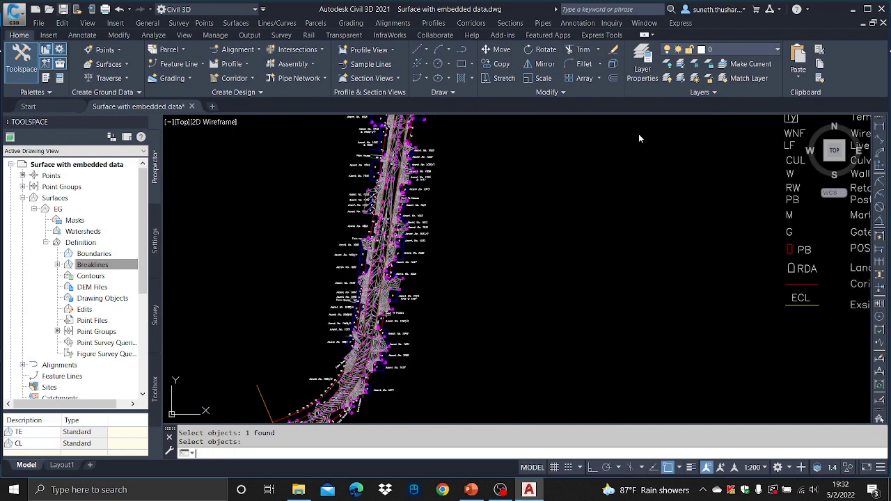
key("ctrl+s")
scroll(548, 254, "down", 5)
scroll(533, 180, "up", 8)
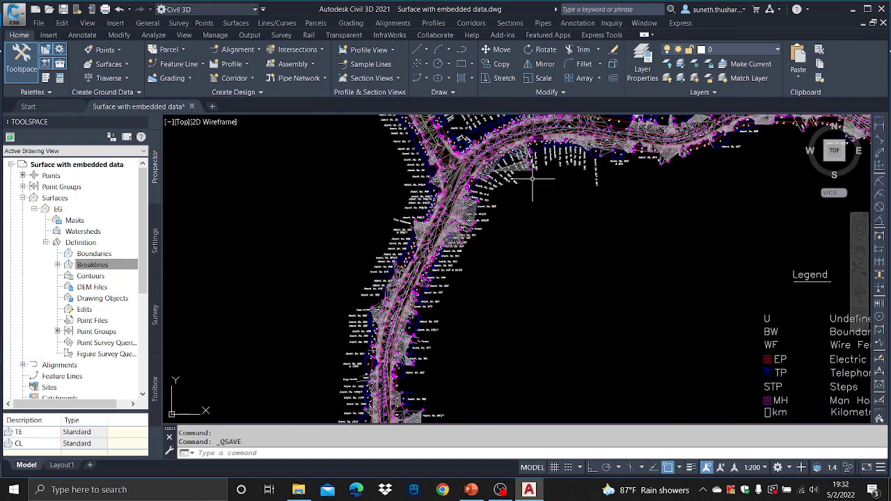
- Examine the EG surface triangulation and breaklines along the full length of the road
scroll(574, 167, "up", 8)
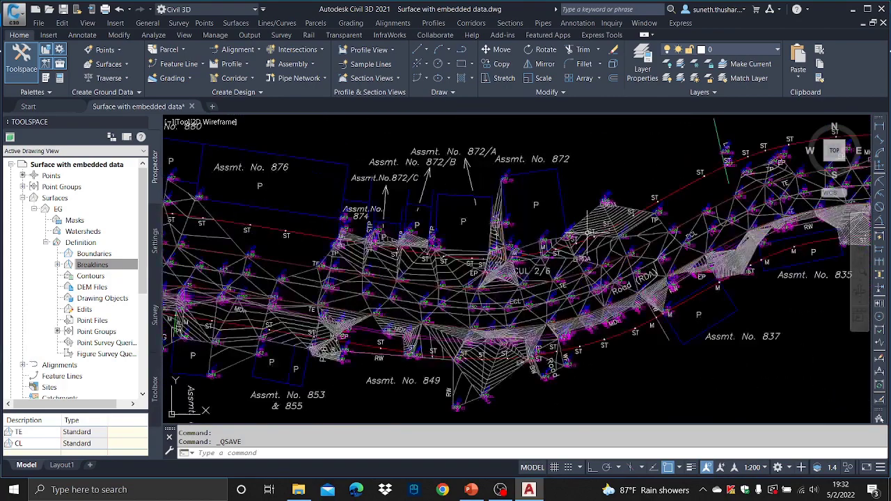
scroll(588, 231, "down", 8)
scroll(550, 237, "up", 2)
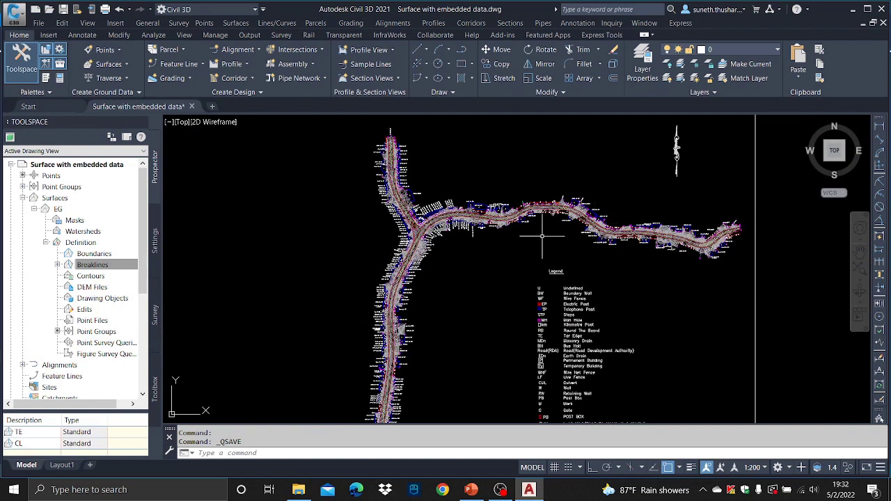
scroll(429, 320, "up", 4)
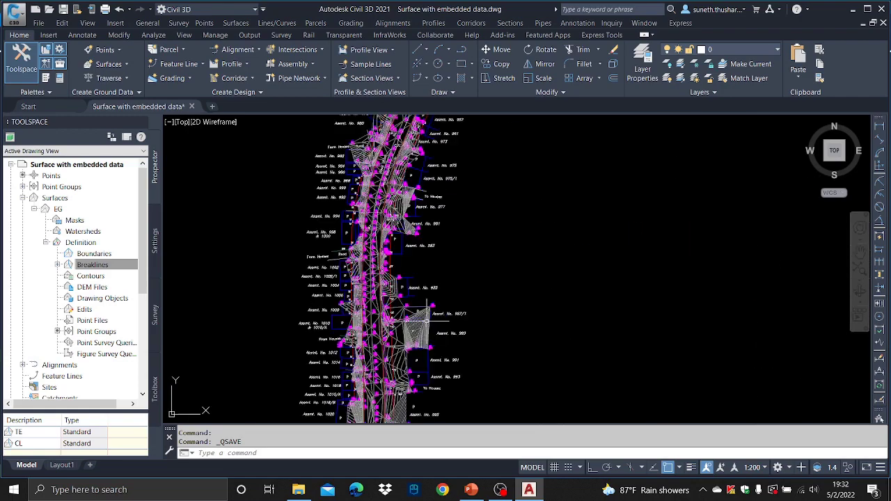
scroll(430, 320, "down", 4)
scroll(430, 321, "up", 3)
scroll(430, 321, "down", 4)
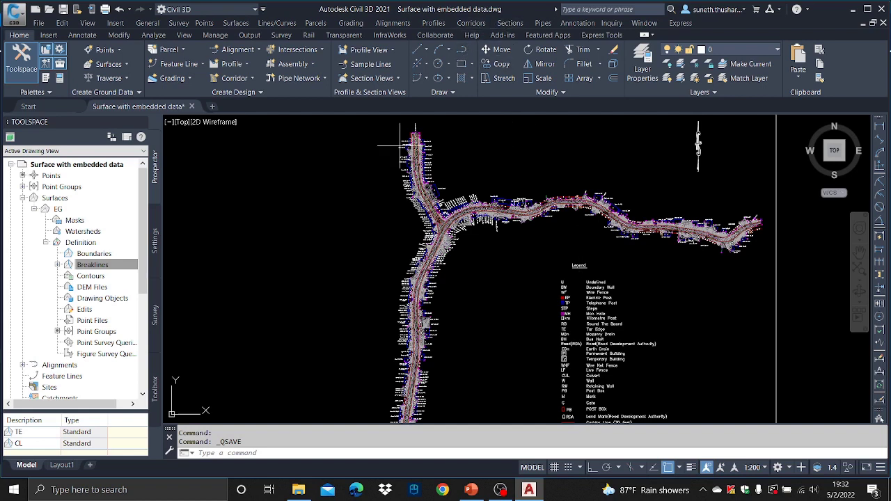
- Start a polyline outline west of the road junction, running along the north side of the eastern branch, around its end and back along its south side
type("pl")
key("Return")
left_click(408, 240)
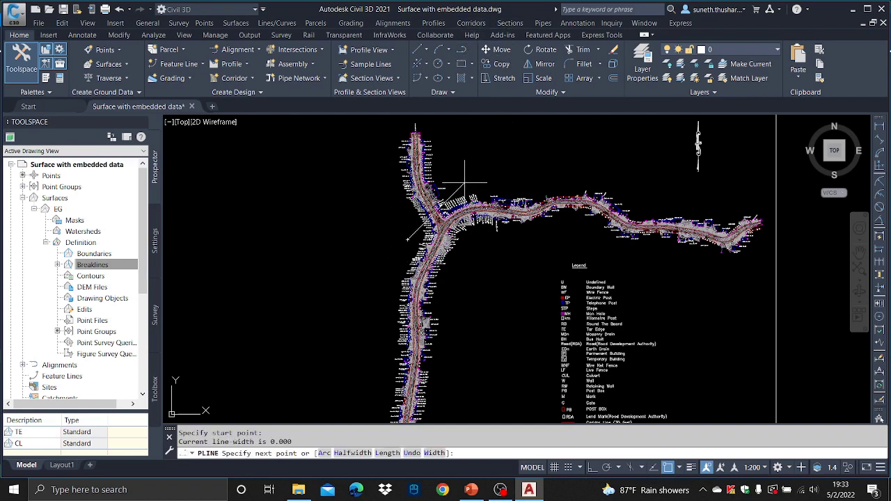
left_click(465, 183)
left_click(584, 181)
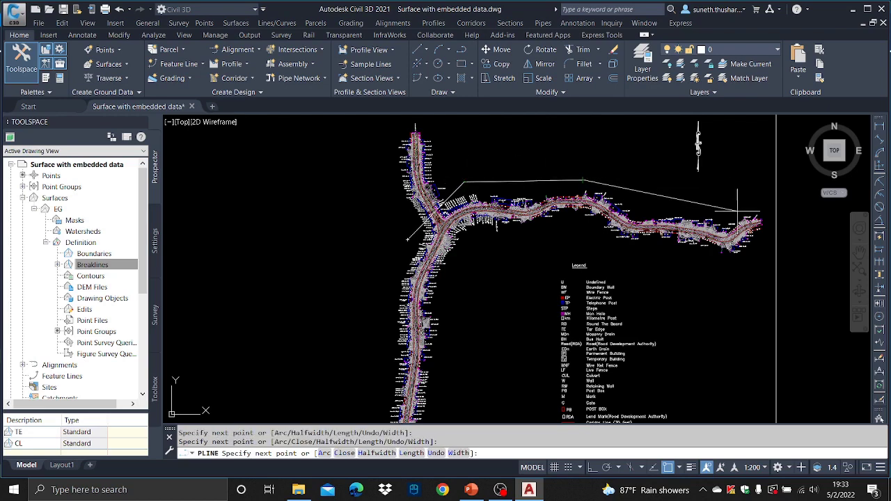
left_click(766, 206)
left_click(787, 272)
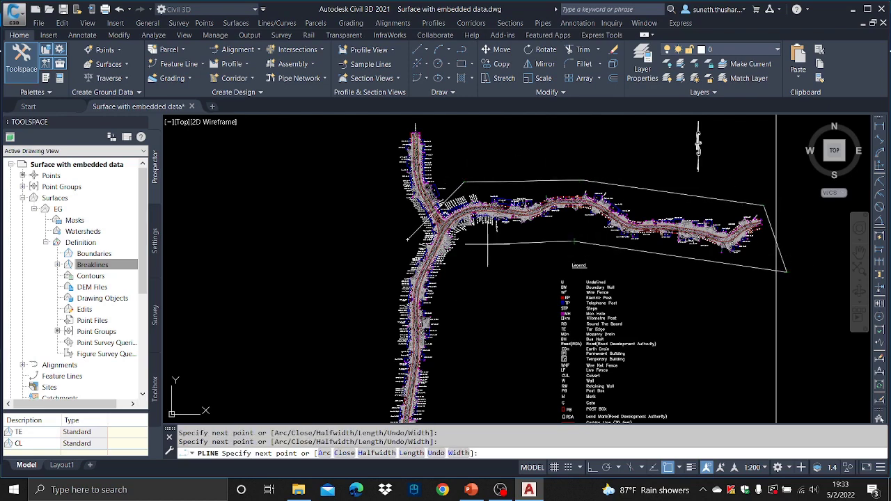
left_click(475, 247)
- Continue the outline down the east side of the southern road, around its end and up the west side, and close the polyline
middle_click_drag(462, 265, 472, 138)
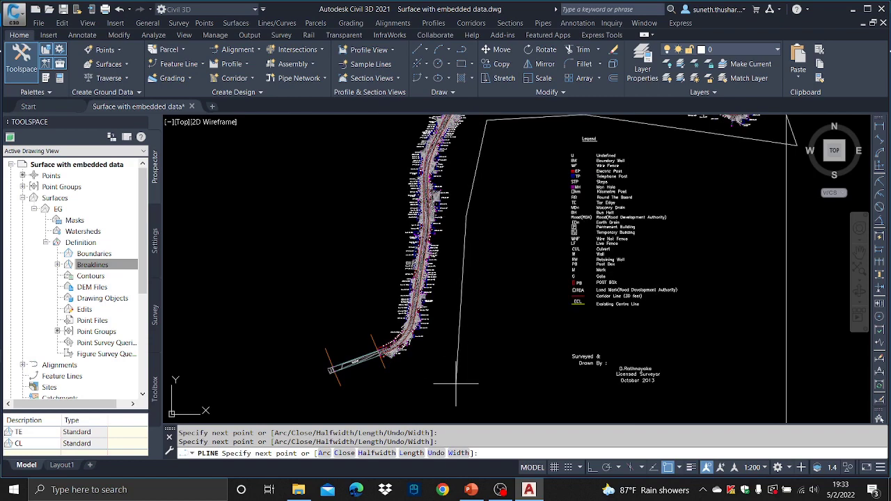
left_click(437, 380)
left_click(369, 387)
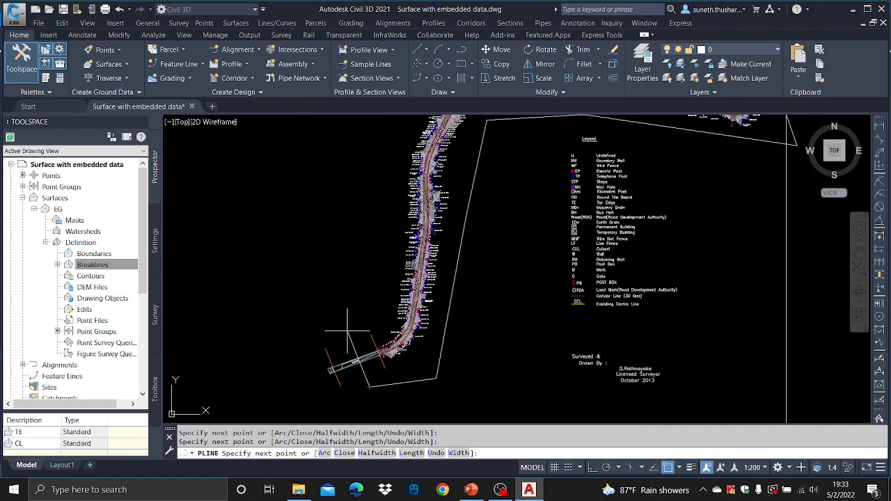
left_click(348, 333)
left_click(399, 314)
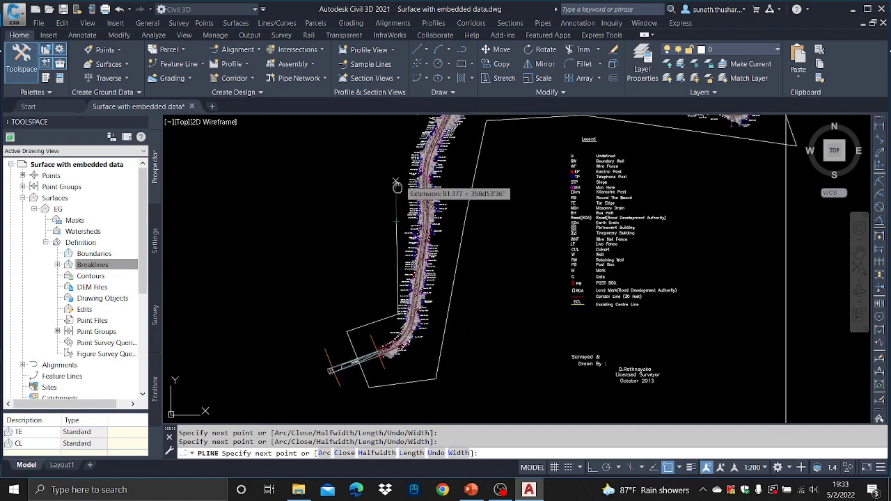
middle_click_drag(397, 184, 391, 302)
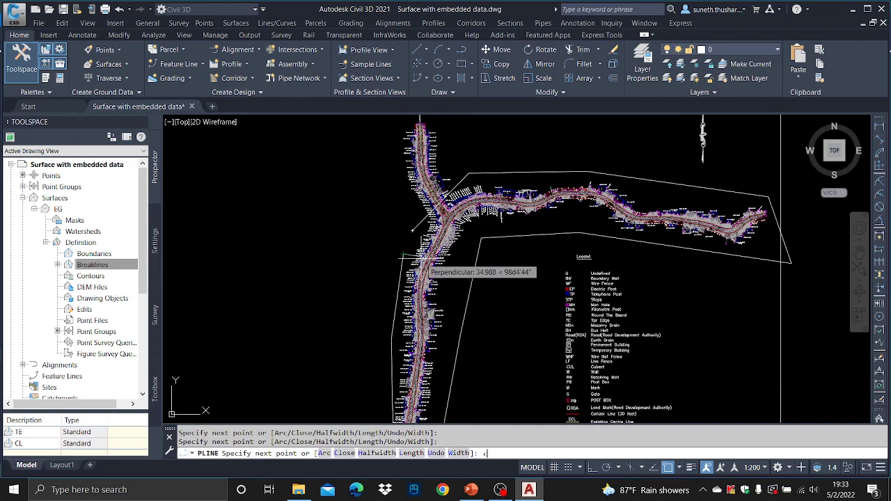
key("Return")
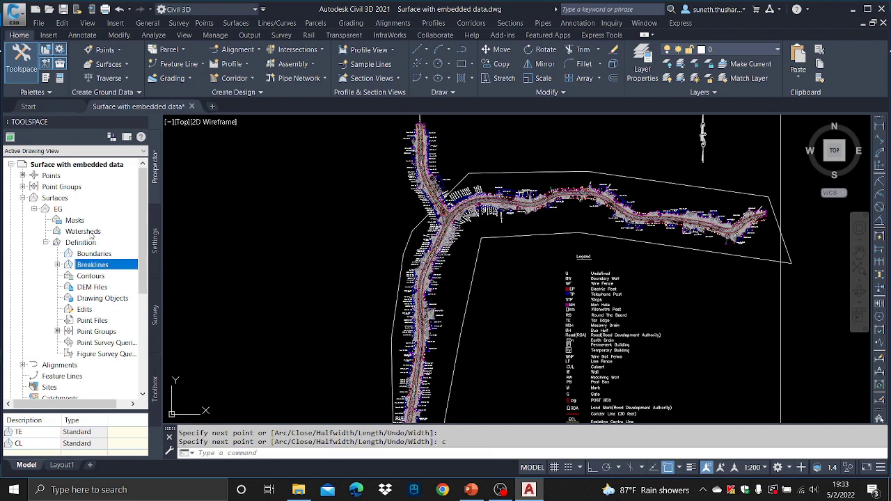
- Add the closed polyline to the EG surface as an Outer boundary named BD with the non-destructive breakline option off
left_click(96, 253)
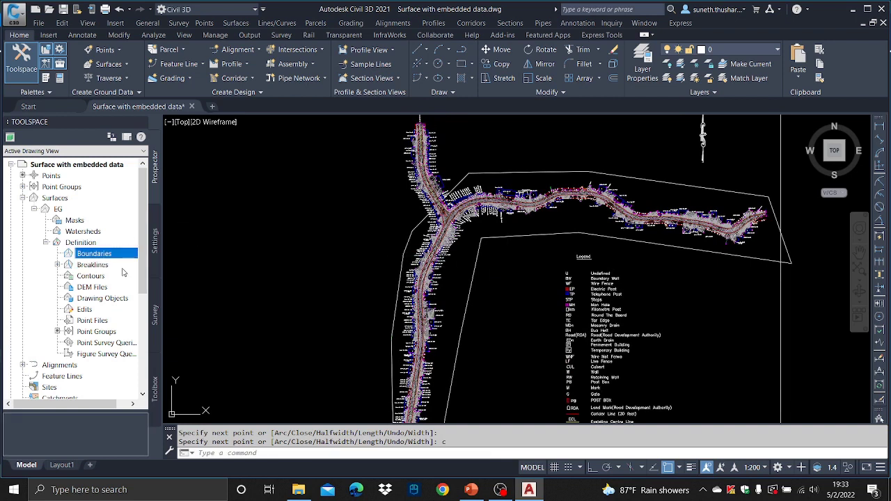
right_click(109, 254)
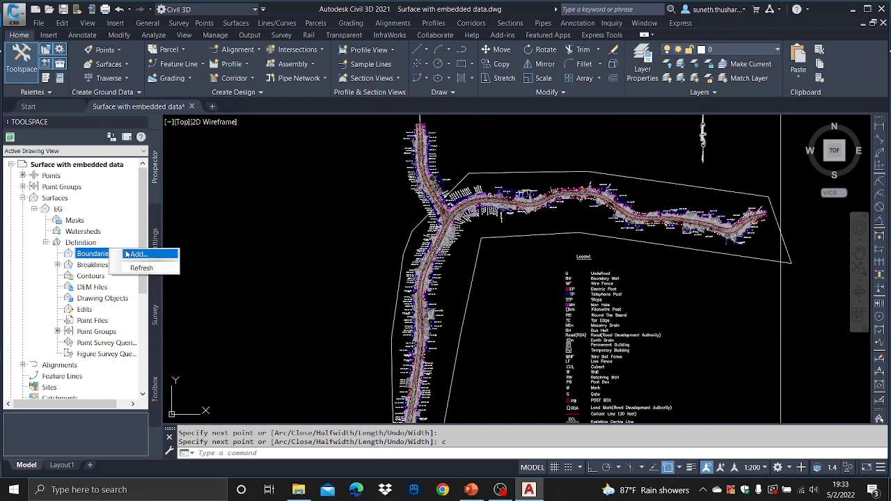
left_click(131, 253)
type("BD")
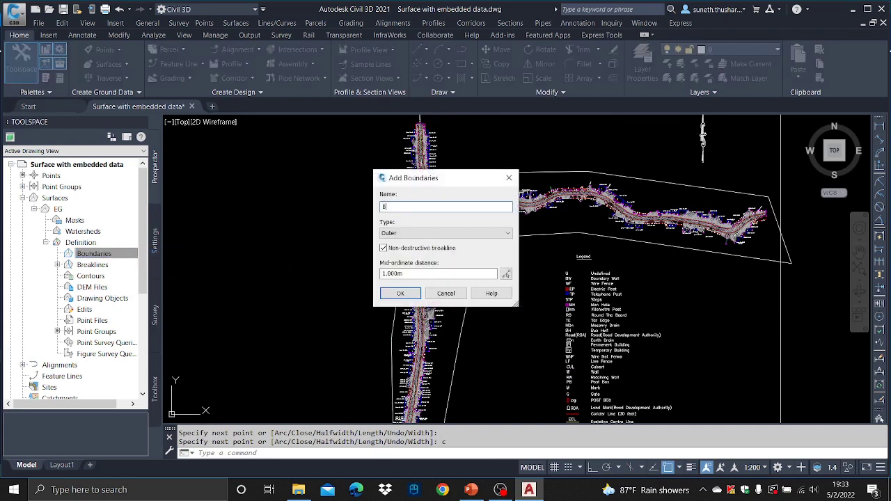
left_click(383, 249)
key("Tab")
type(".")
left_click(400, 293)
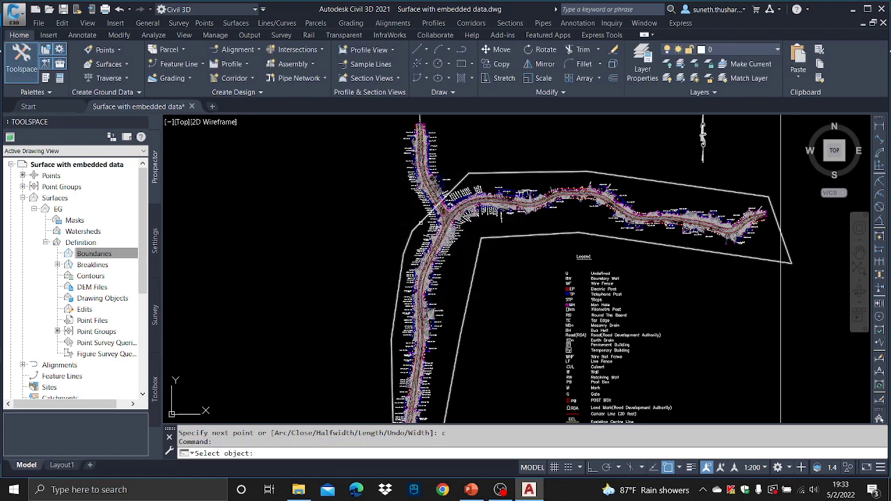
left_click(473, 277)
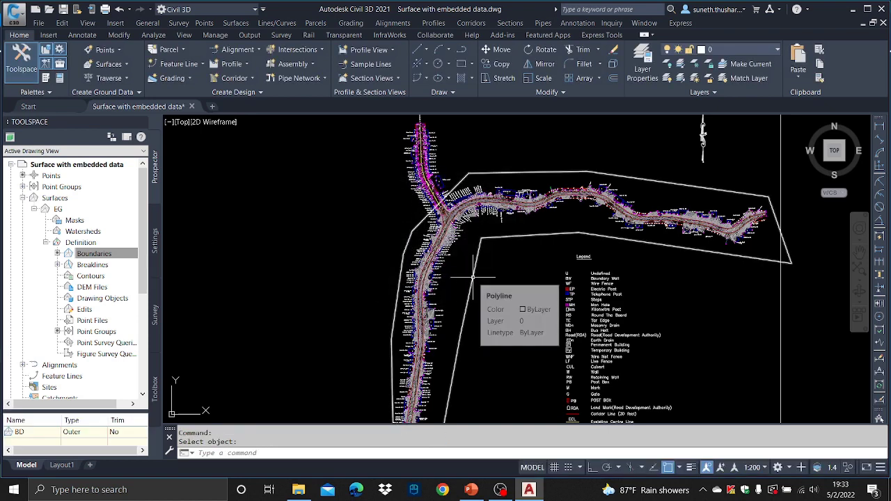
- Save the drawing with the added surface boundary
scroll(473, 277, "down", 4)
scroll(480, 299, "up", 4)
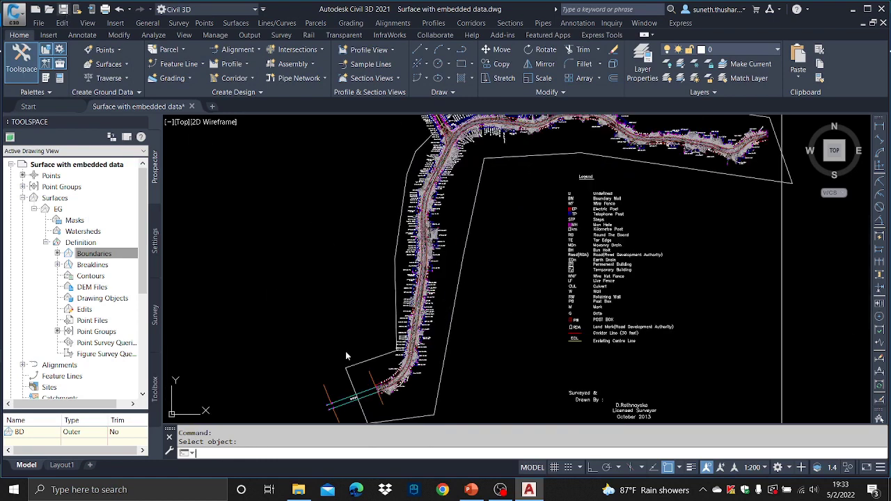
key("ctrl+s")
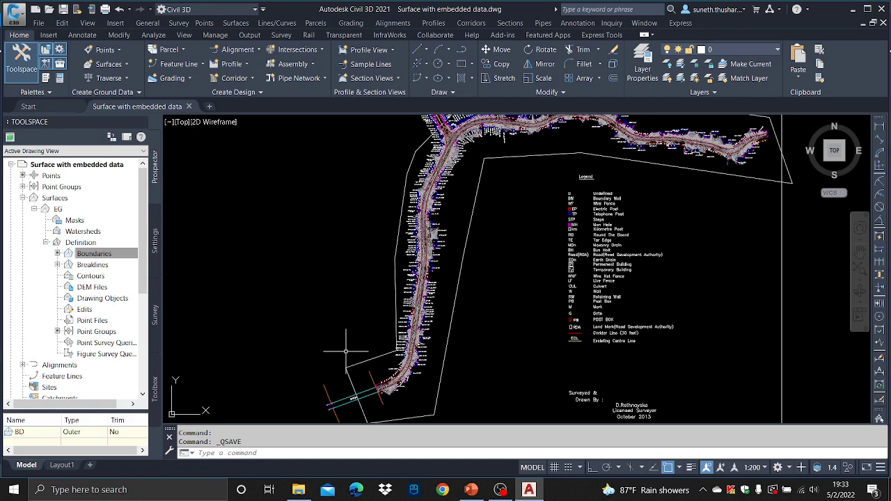
- Export only the EG surface to LandXML as "Surface with embedded data.xml" in the Civil 3D folder
left_click(135, 255)
left_click(58, 210)
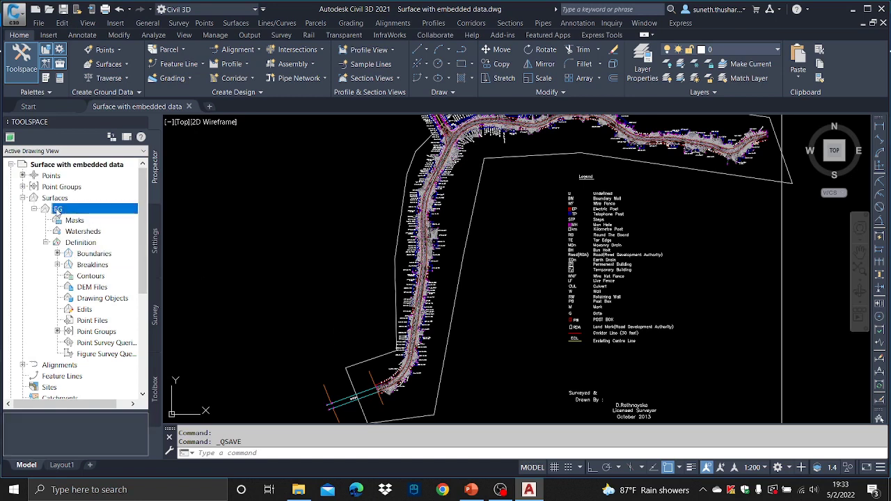
right_click(58, 211)
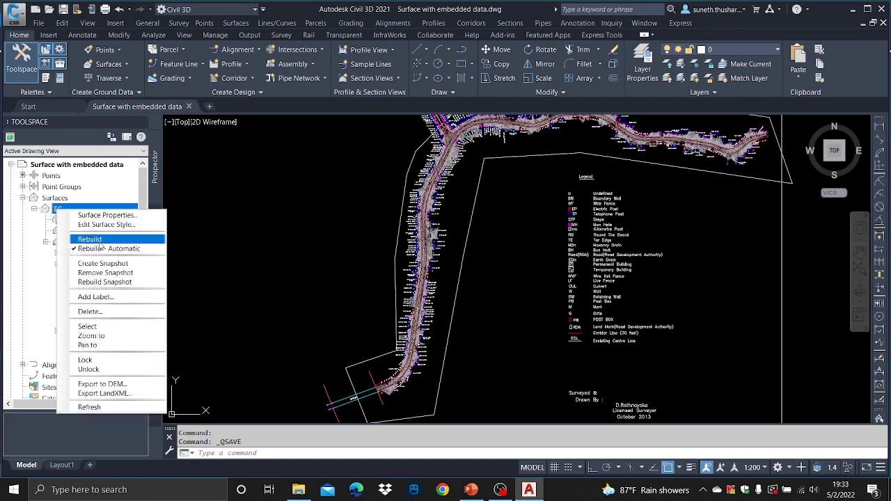
left_click(130, 393)
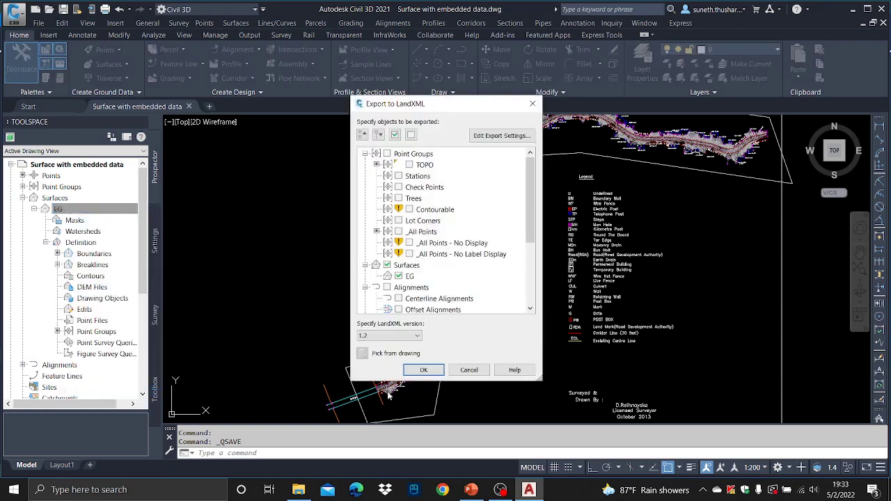
scroll(453, 240, "down", 1)
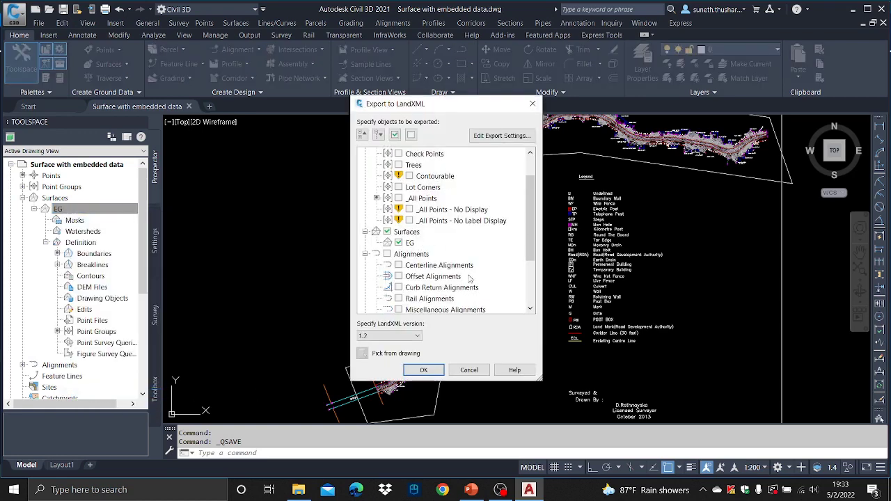
left_click(424, 370)
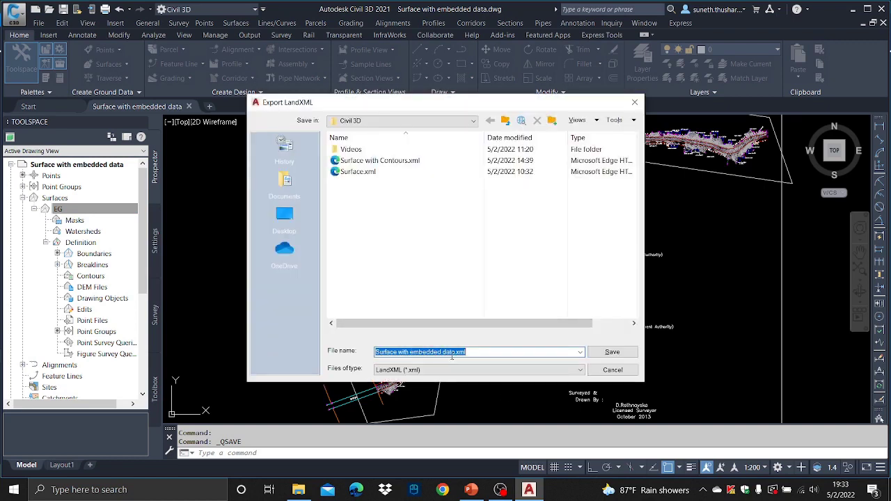
left_click(631, 354)
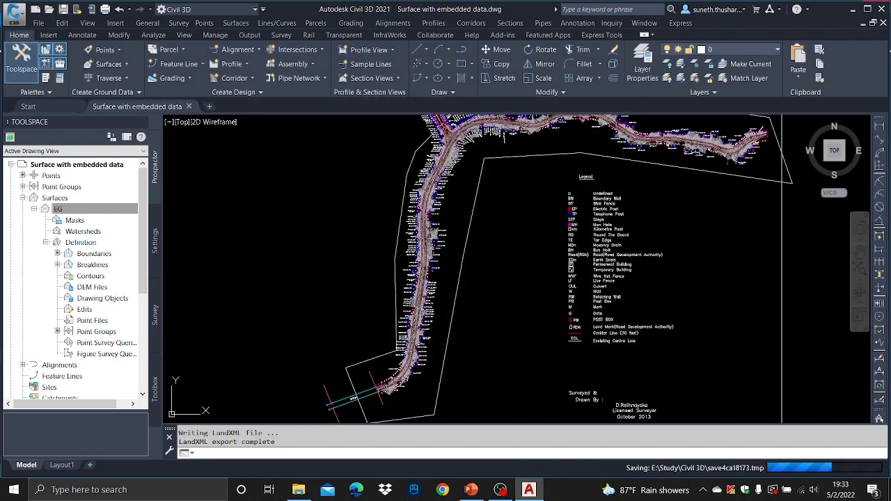
- Save the drawing again and close Civil 3D
key("ctrl+s")
left_click(883, 8)
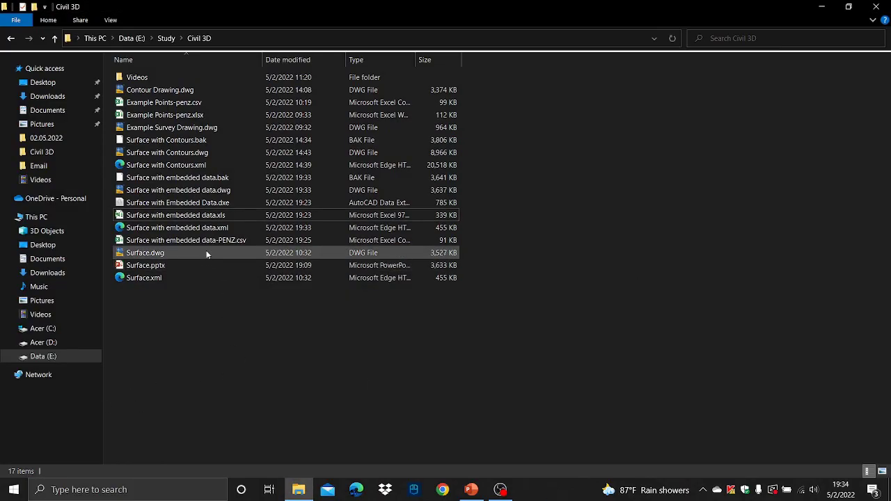
- Open the exported "Surface with embedded data.xml" from the Civil 3D folder in Microsoft Edge
left_click(197, 229)
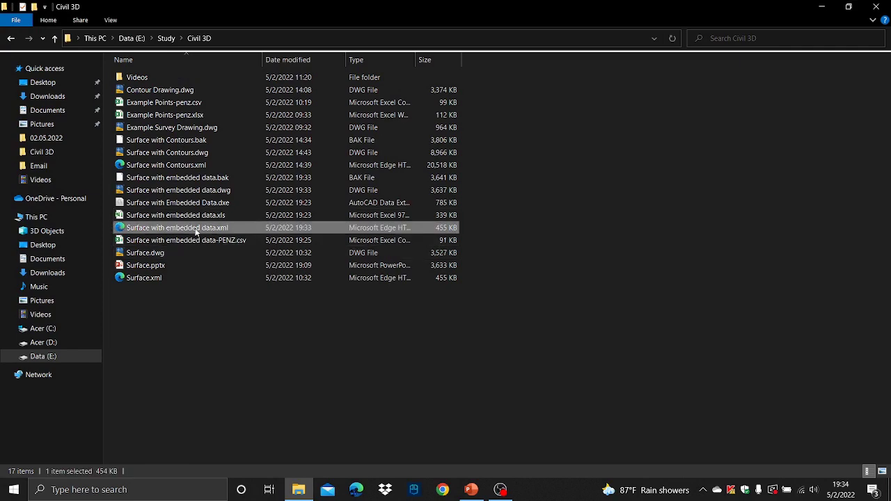
right_click(197, 232)
mouse_move(307, 298)
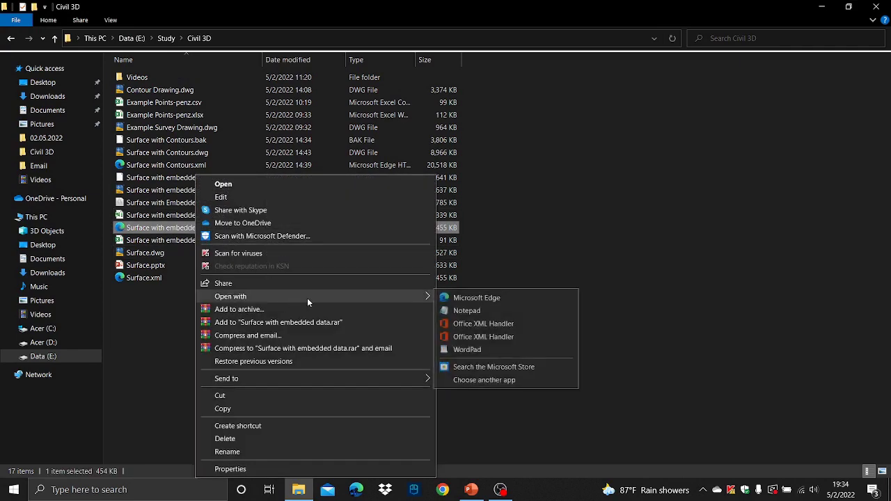
left_click(515, 298)
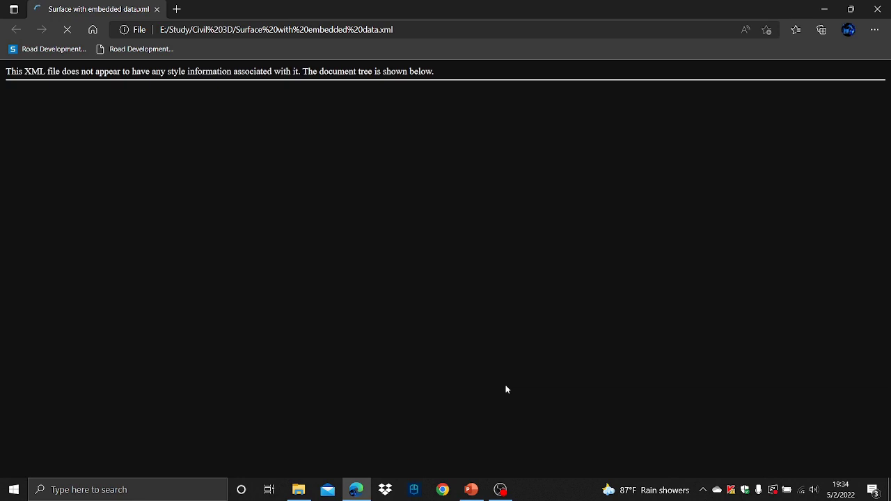
- Look through the breakline and point coordinates in the exported LandXML file, and close the browser
scroll(397, 212, "down", 10)
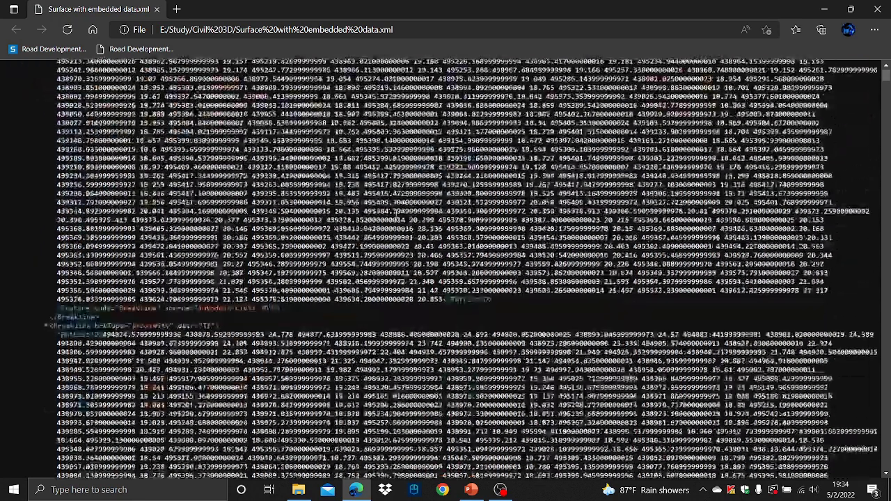
scroll(397, 212, "down", 10)
scroll(396, 211, "down", 15)
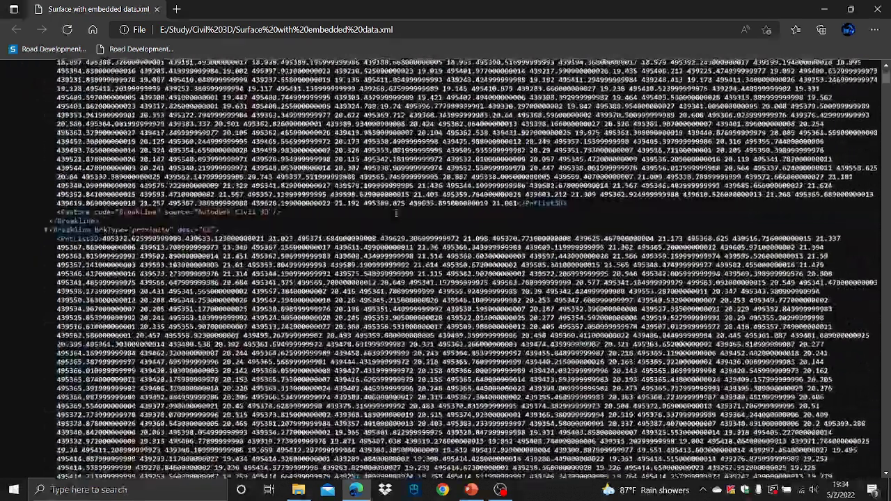
scroll(396, 211, "down", 15)
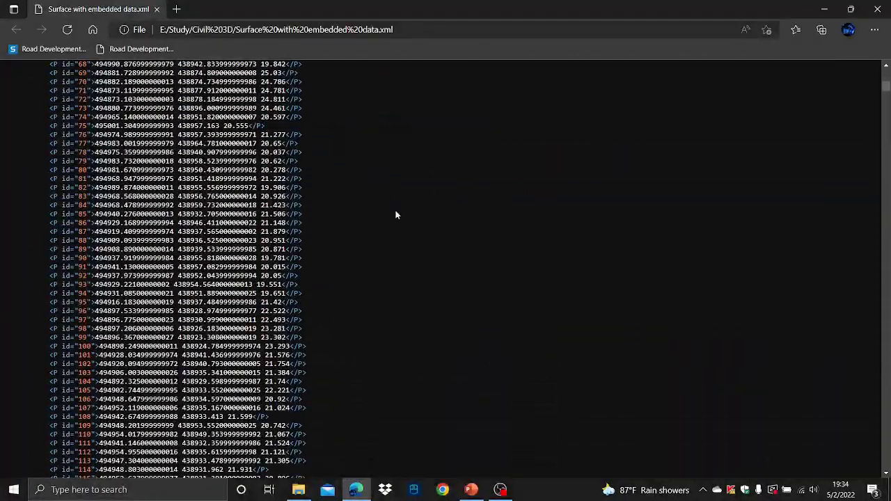
scroll(396, 215, "down", 20)
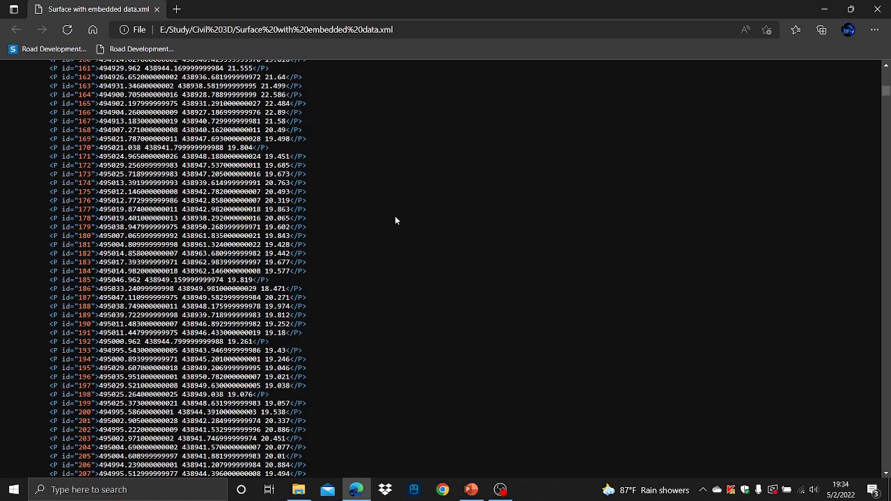
scroll(474, 234, "down", 10)
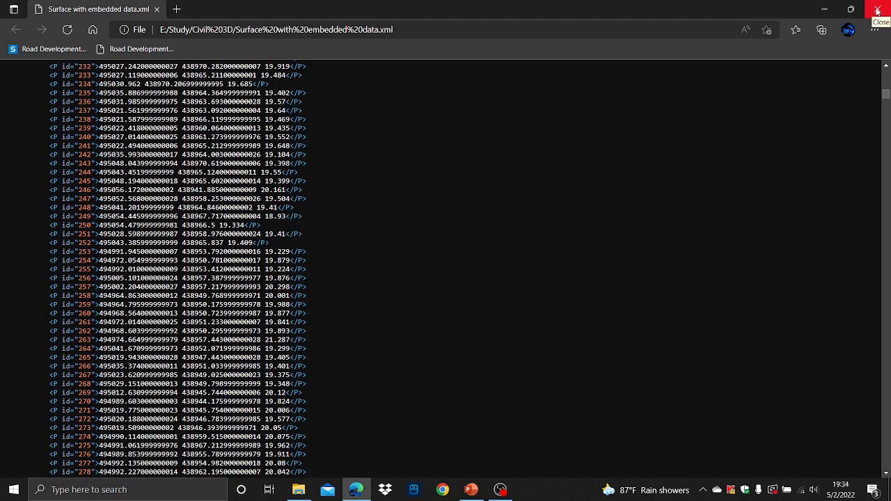
left_click(878, 10)
- Switch to the Surface.pptx presentation in PowerPoint and start its slide show
left_click(471, 489)
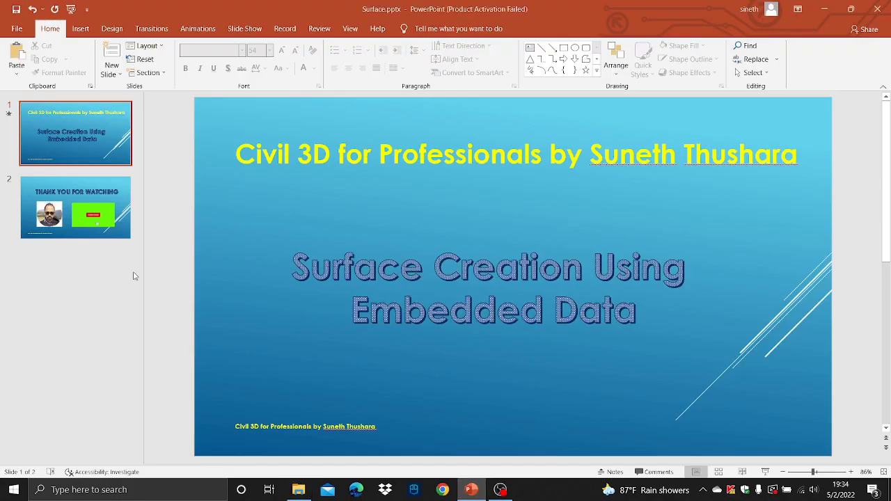
left_click(766, 472)
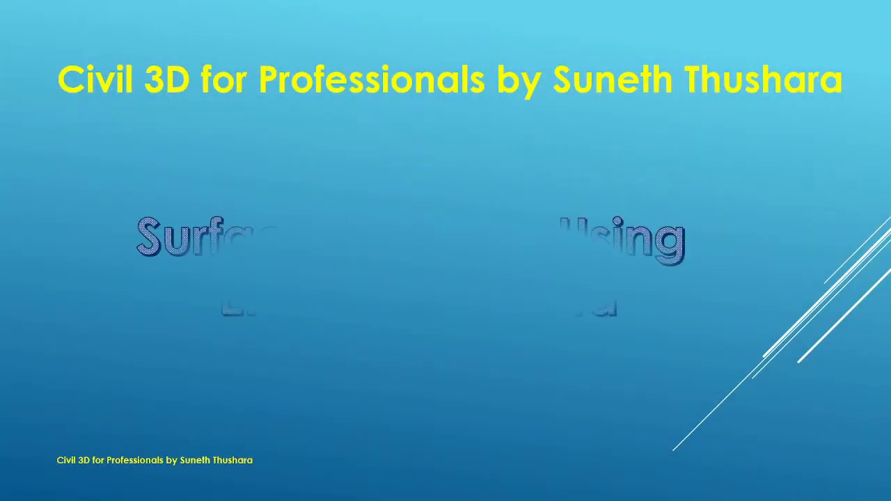